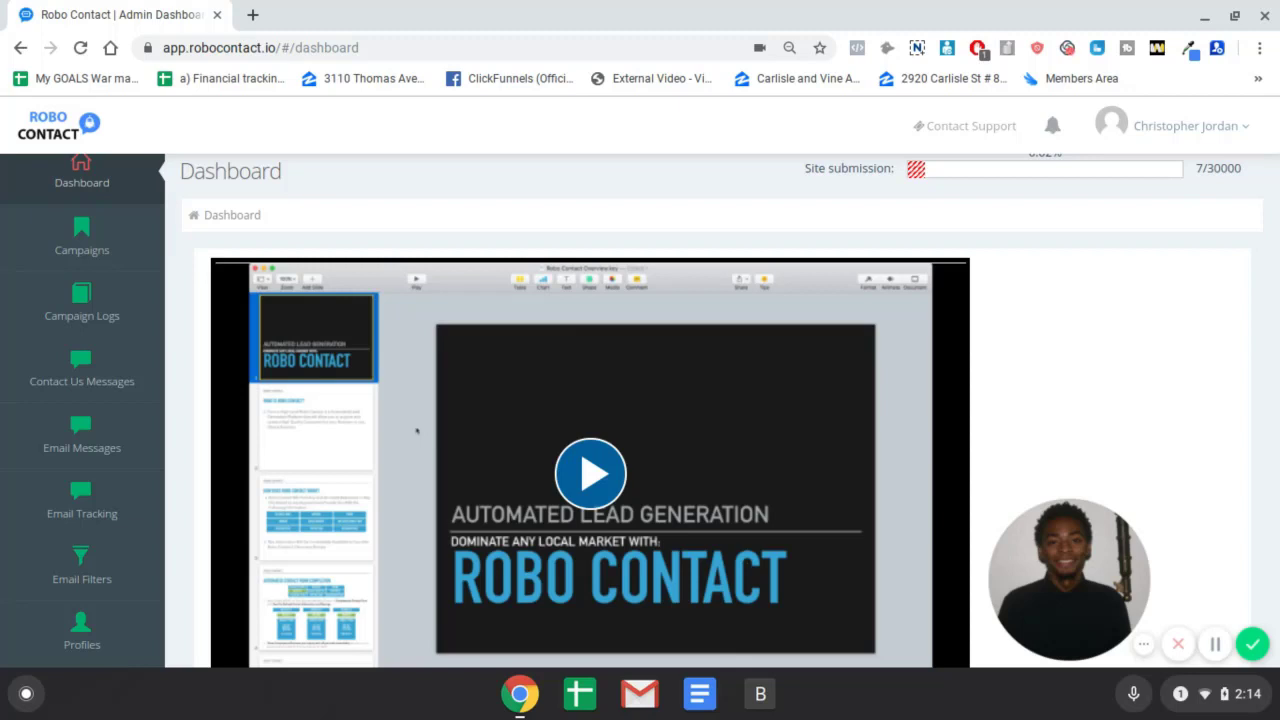
- Look over the dashboard and open the Training page
scroll(943, 400, "down", 4)
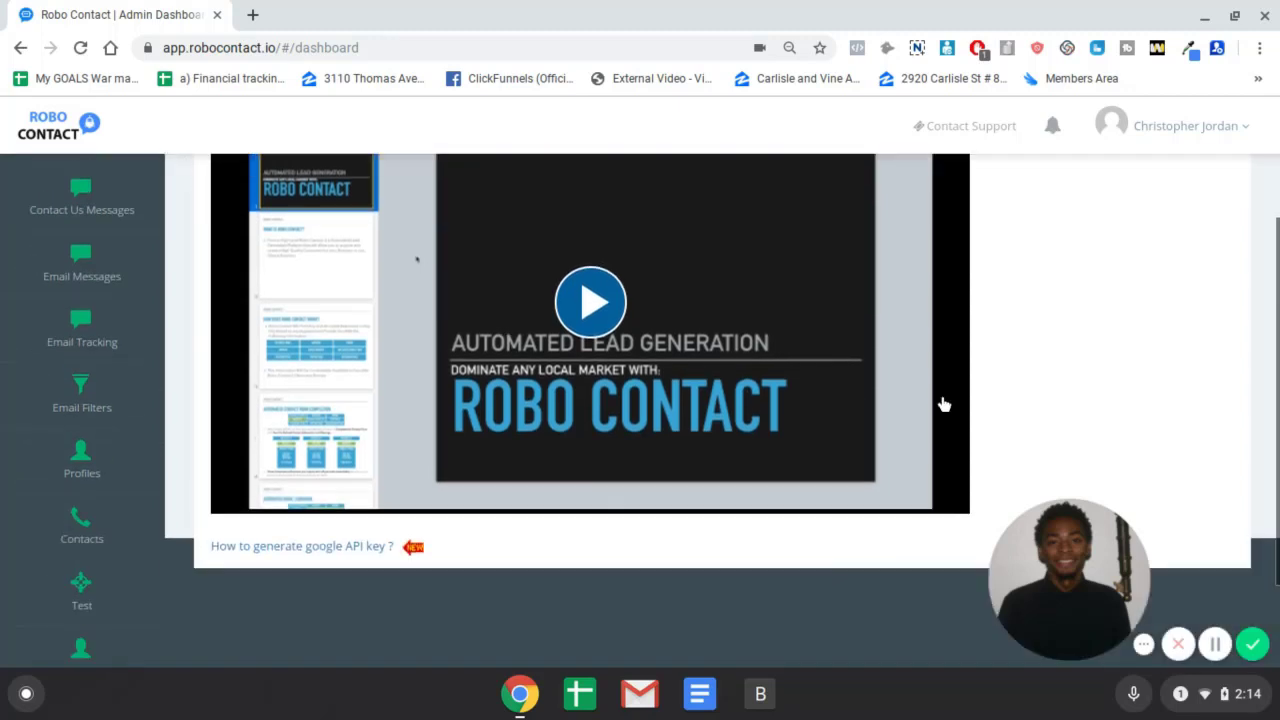
scroll(942, 404, "up", 4)
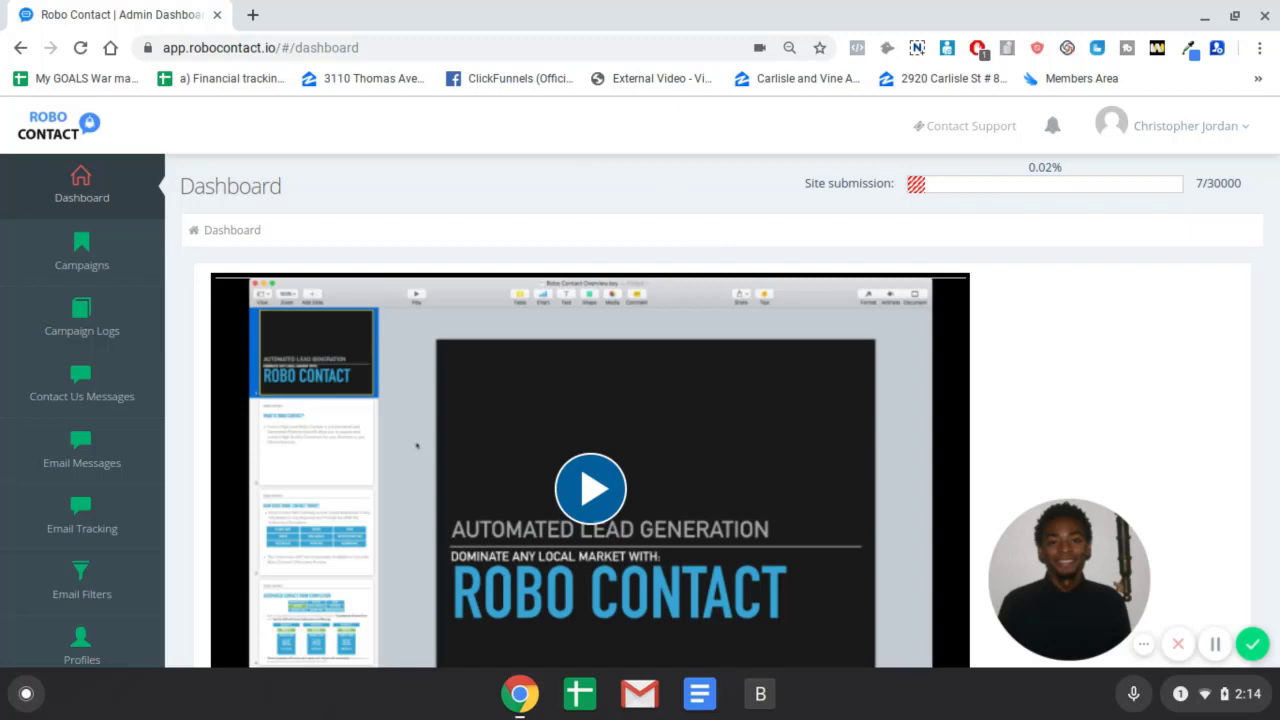
scroll(715, 229, "down", 5)
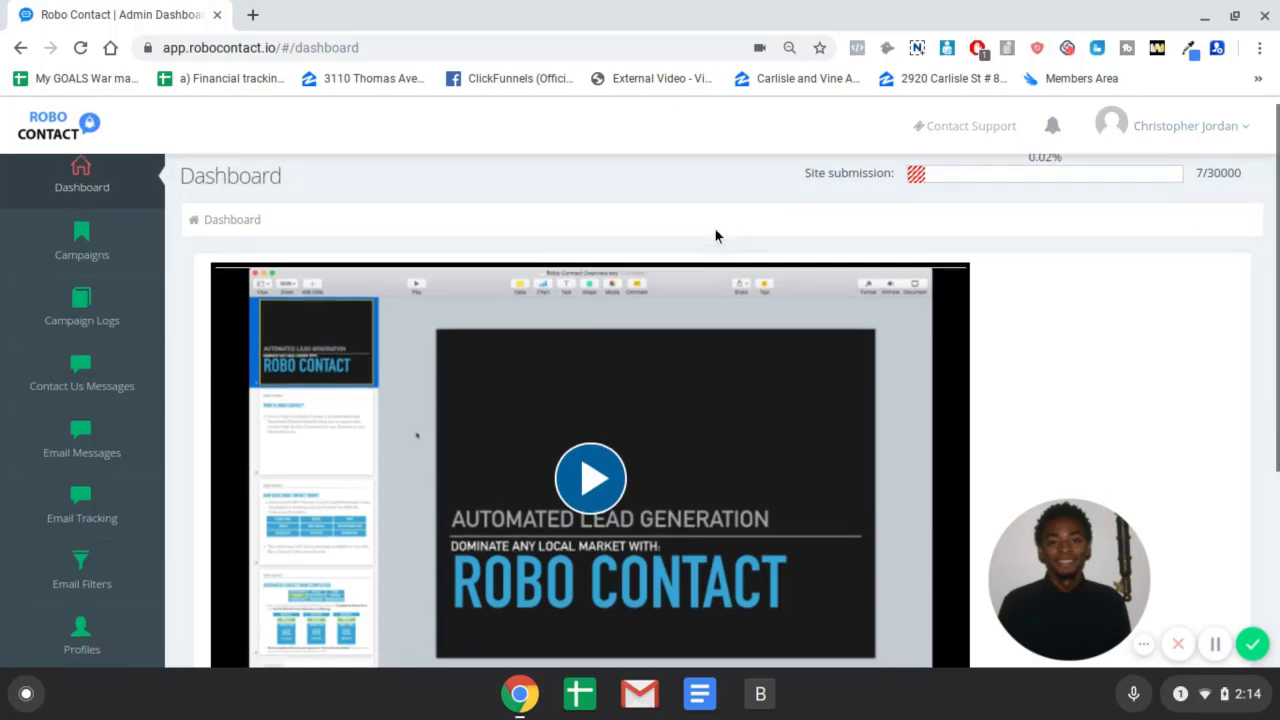
scroll(503, 397, "down", 1)
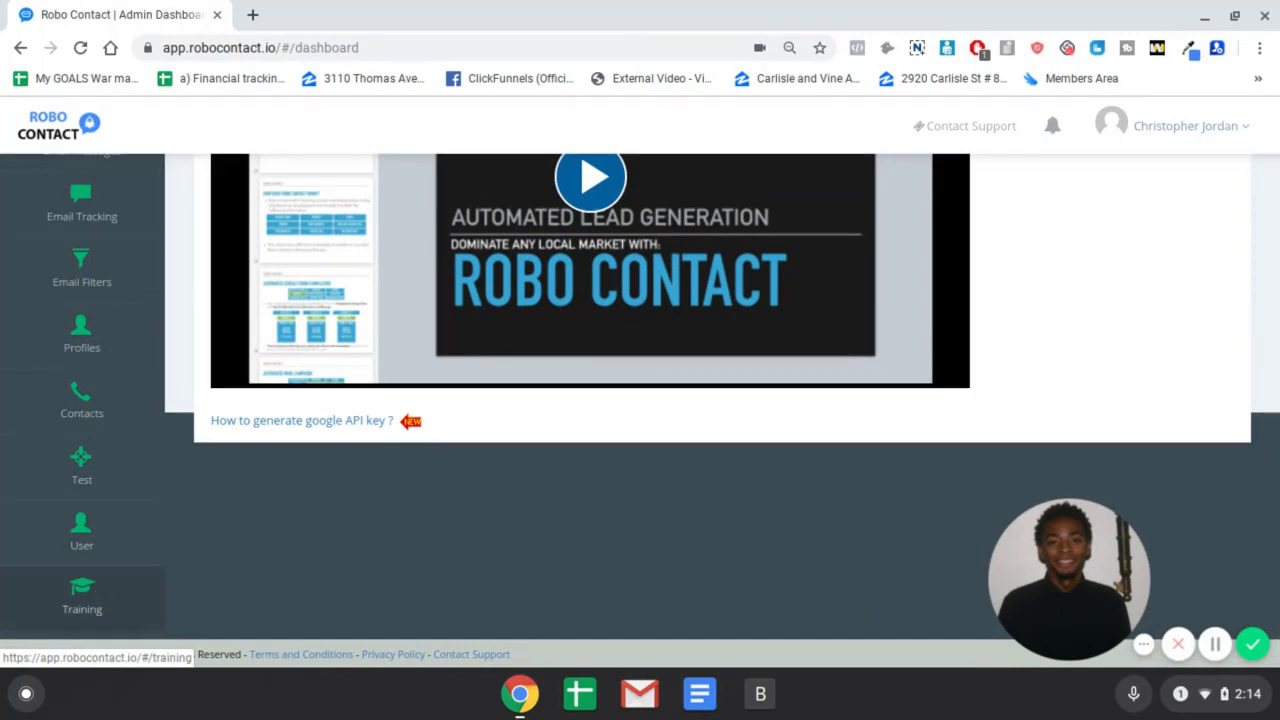
left_click(95, 579)
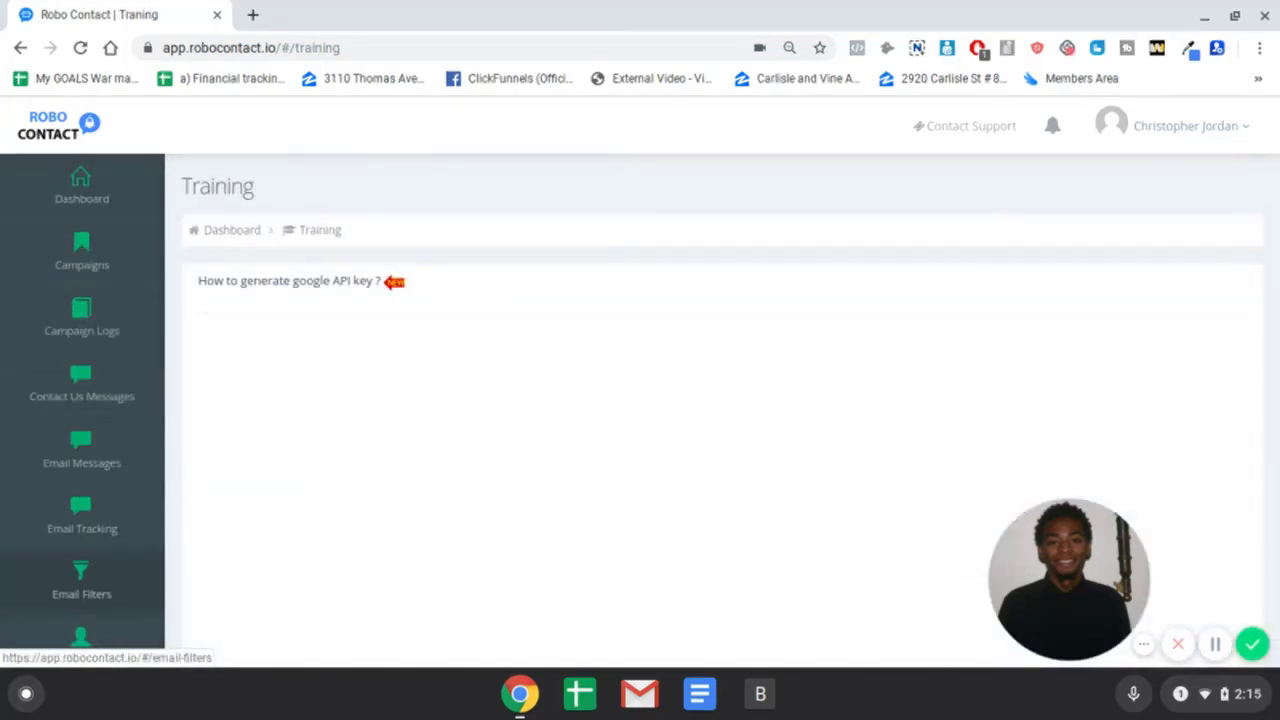
- Look through the training videos, from the Google API key guide to Profiles Section (Step 1)
scroll(404, 281, "down", 3)
scroll(402, 284, "up", 3)
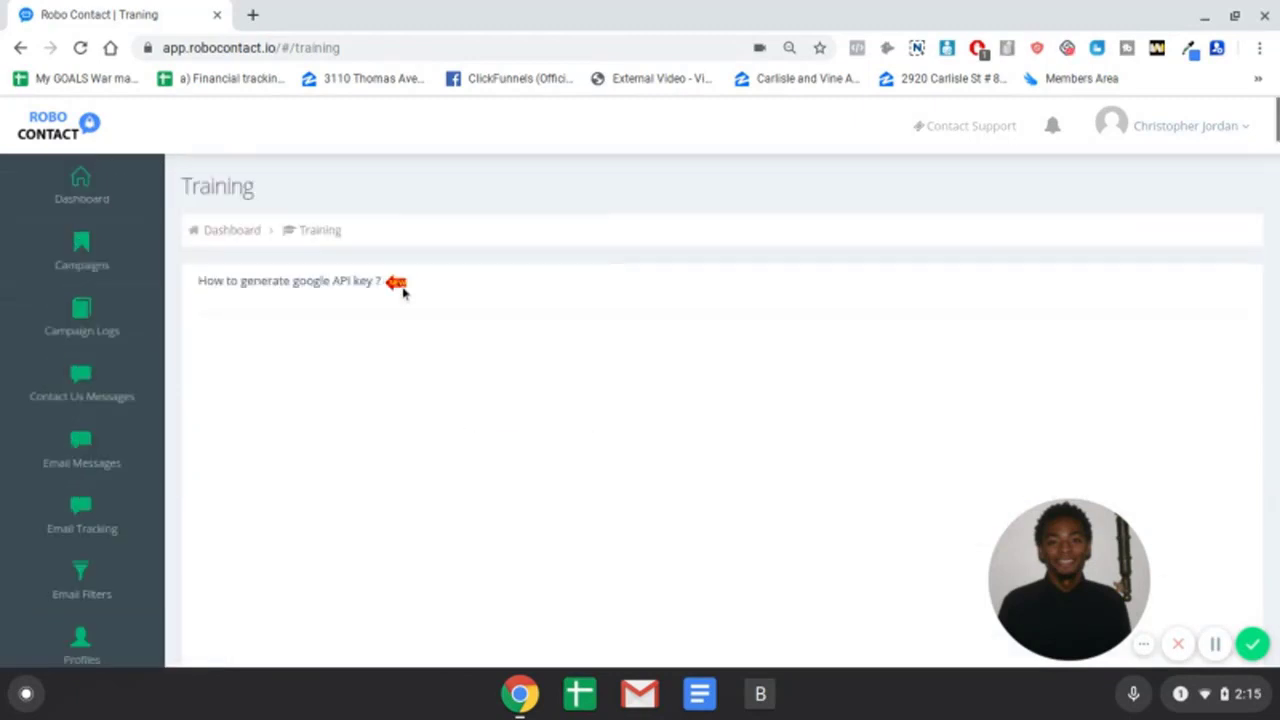
scroll(180, 551, "down", 3)
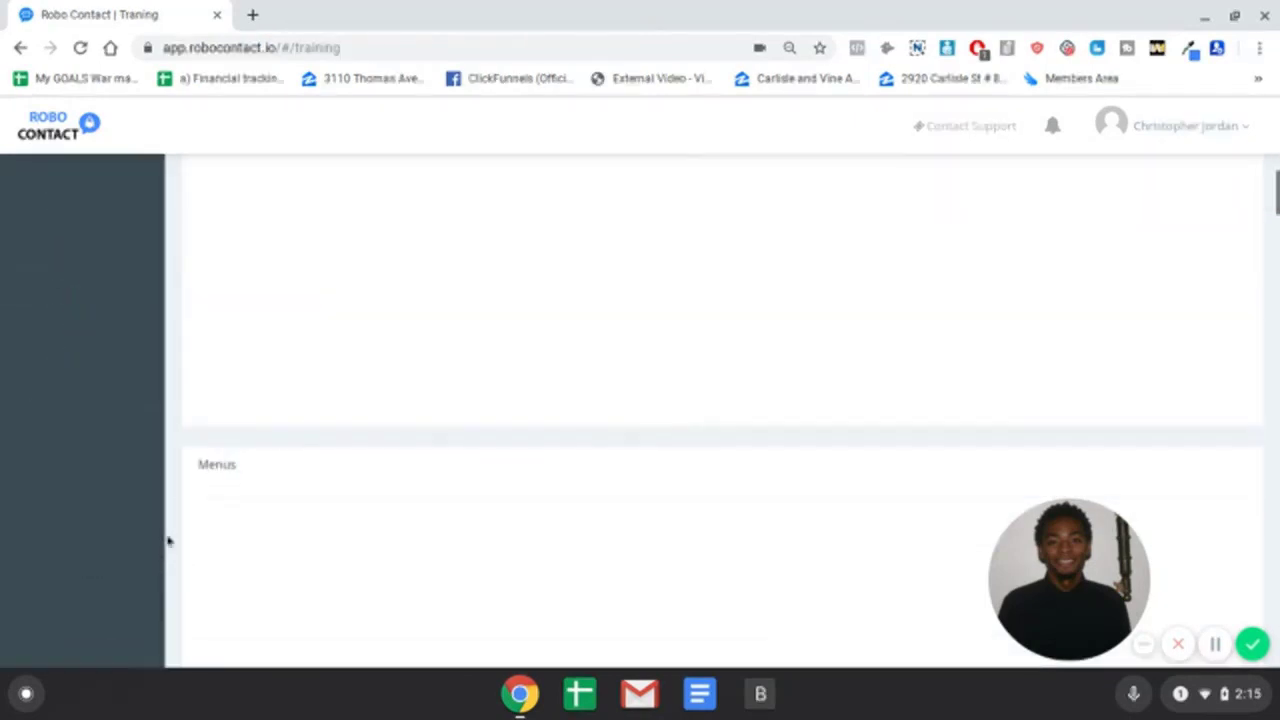
scroll(471, 420, "up", 5)
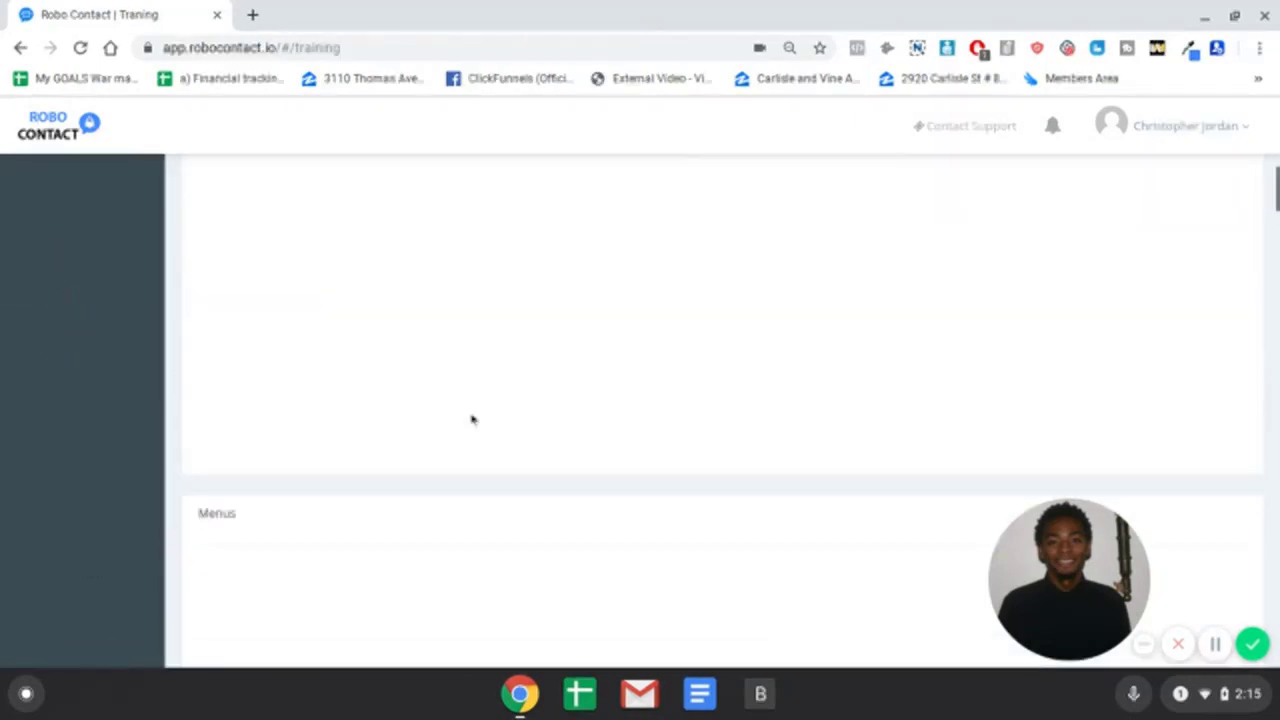
scroll(471, 418, "up", 2)
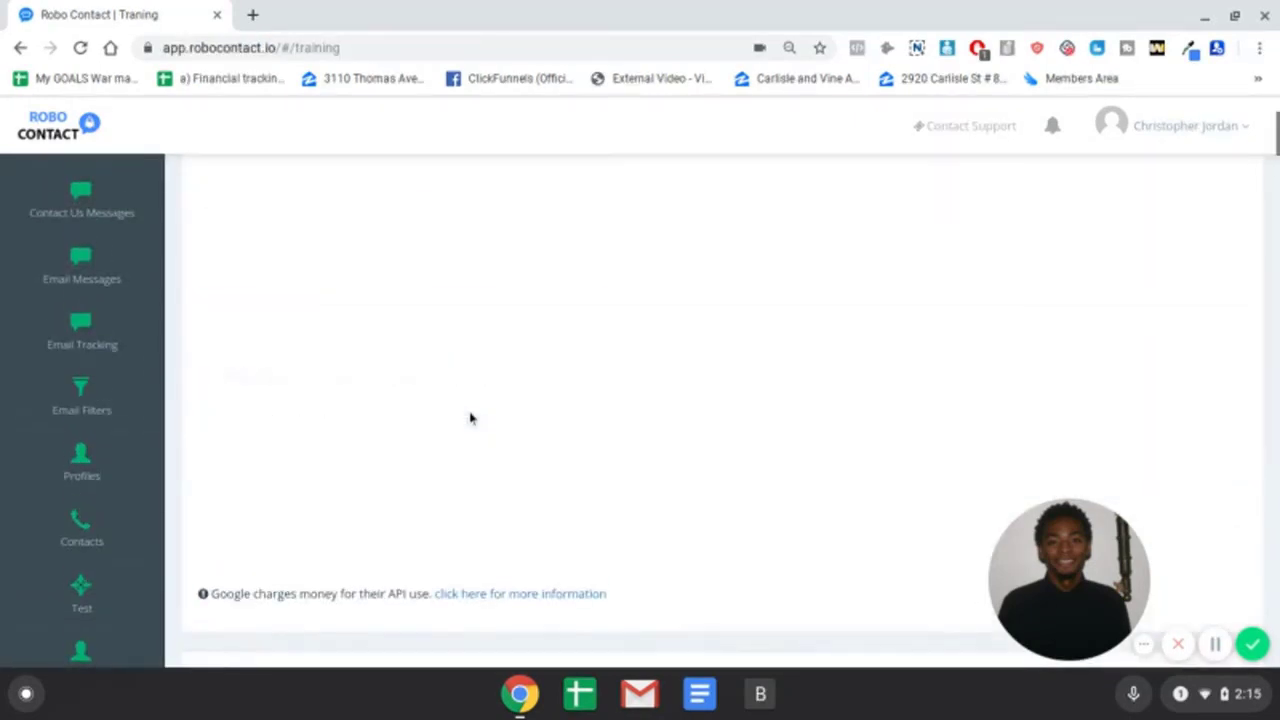
scroll(464, 427, "down", 2)
scroll(464, 427, "down", 10)
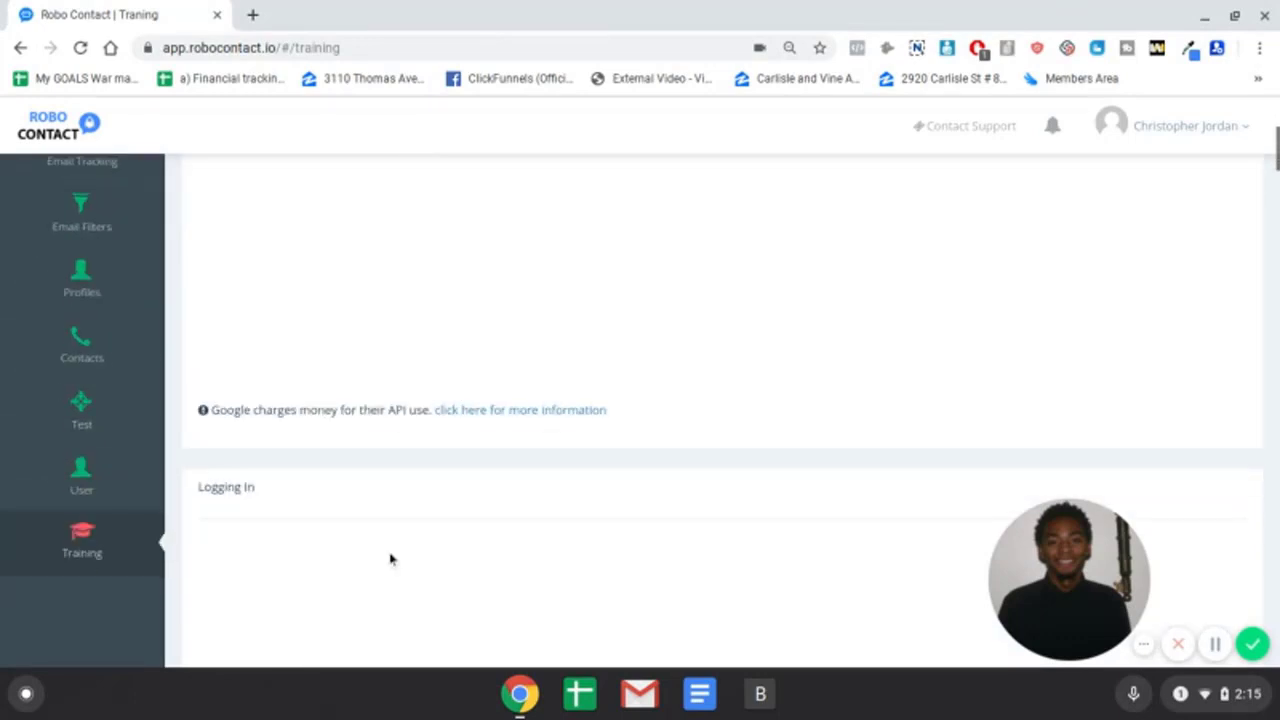
scroll(388, 391, "down", 2)
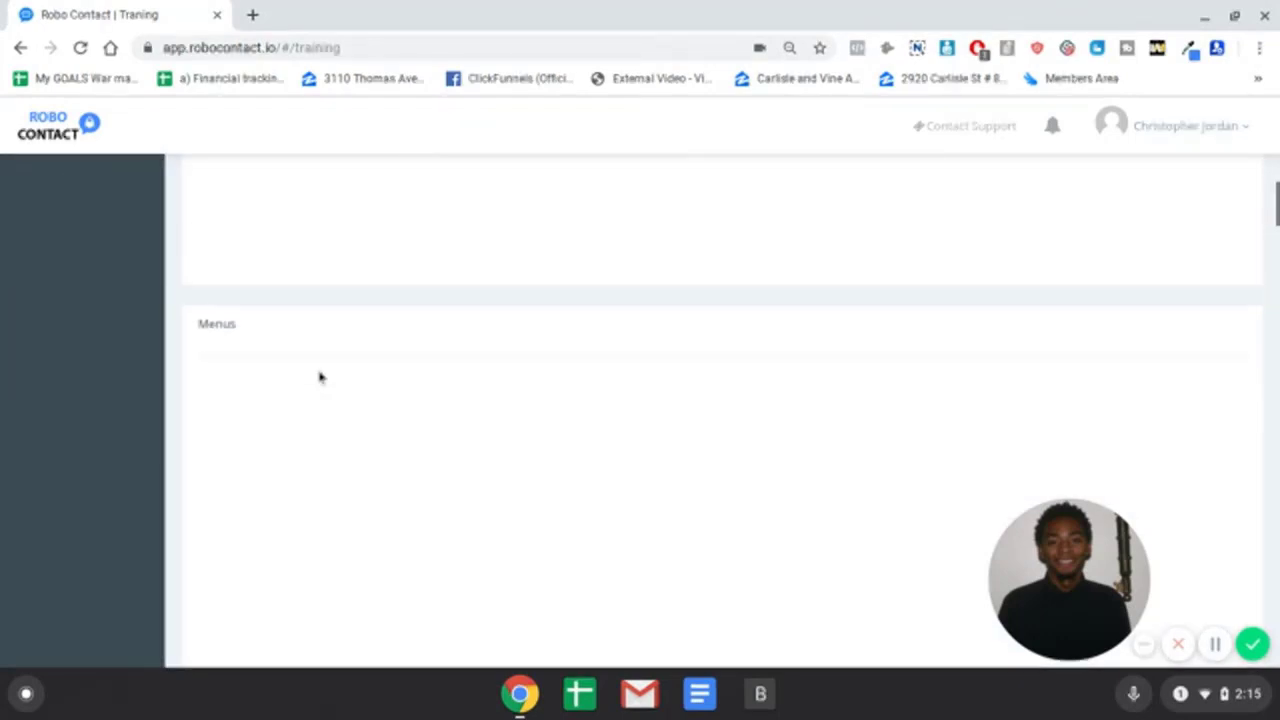
scroll(546, 440, "down", 5)
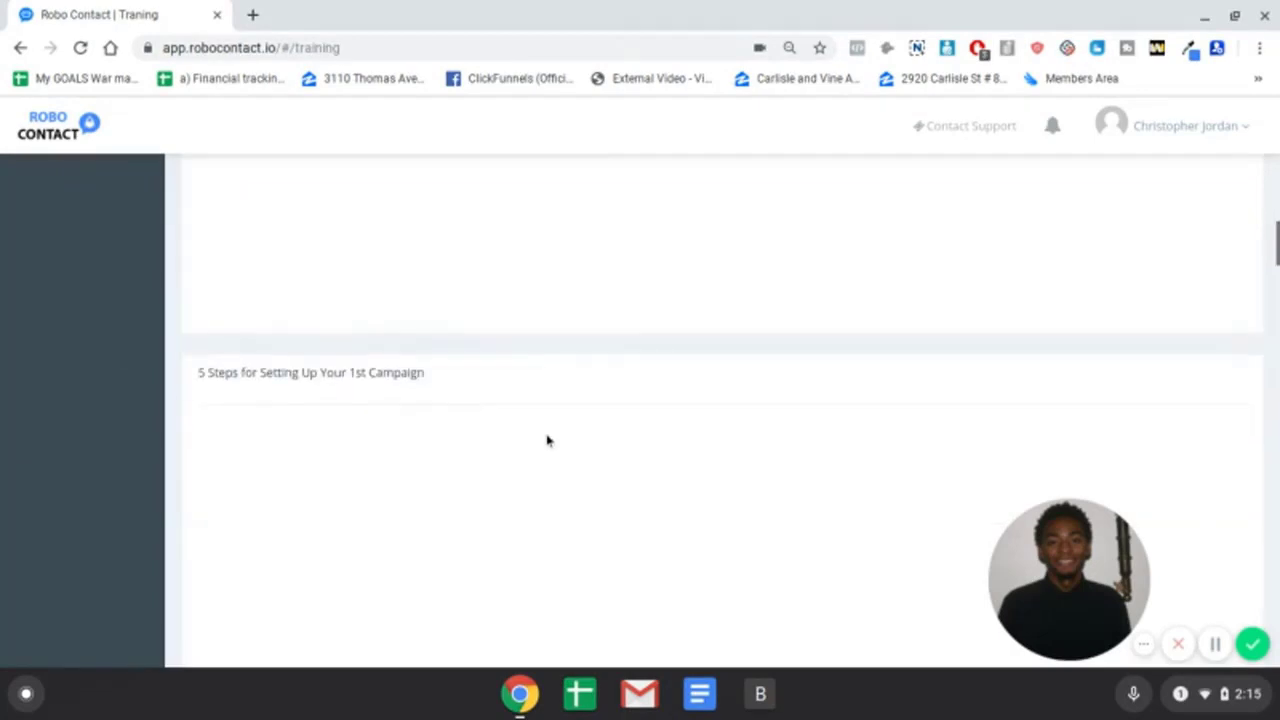
scroll(544, 448, "up", 12)
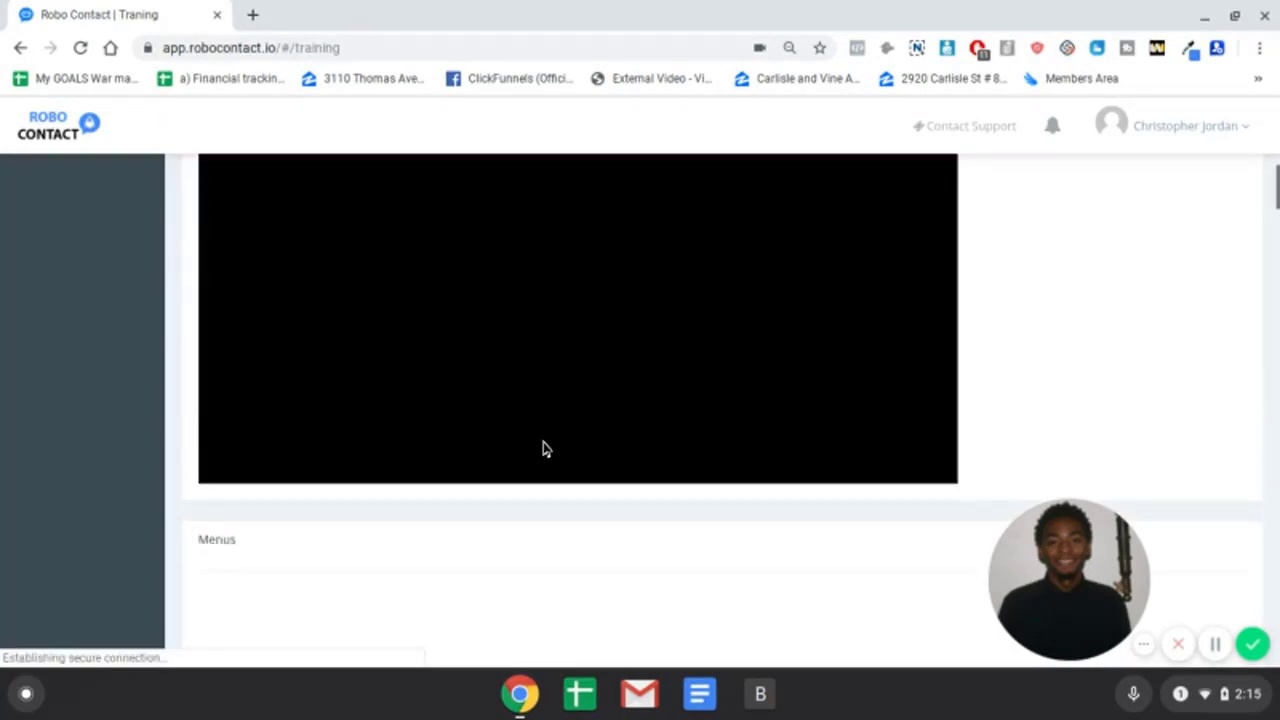
scroll(544, 448, "down", 9)
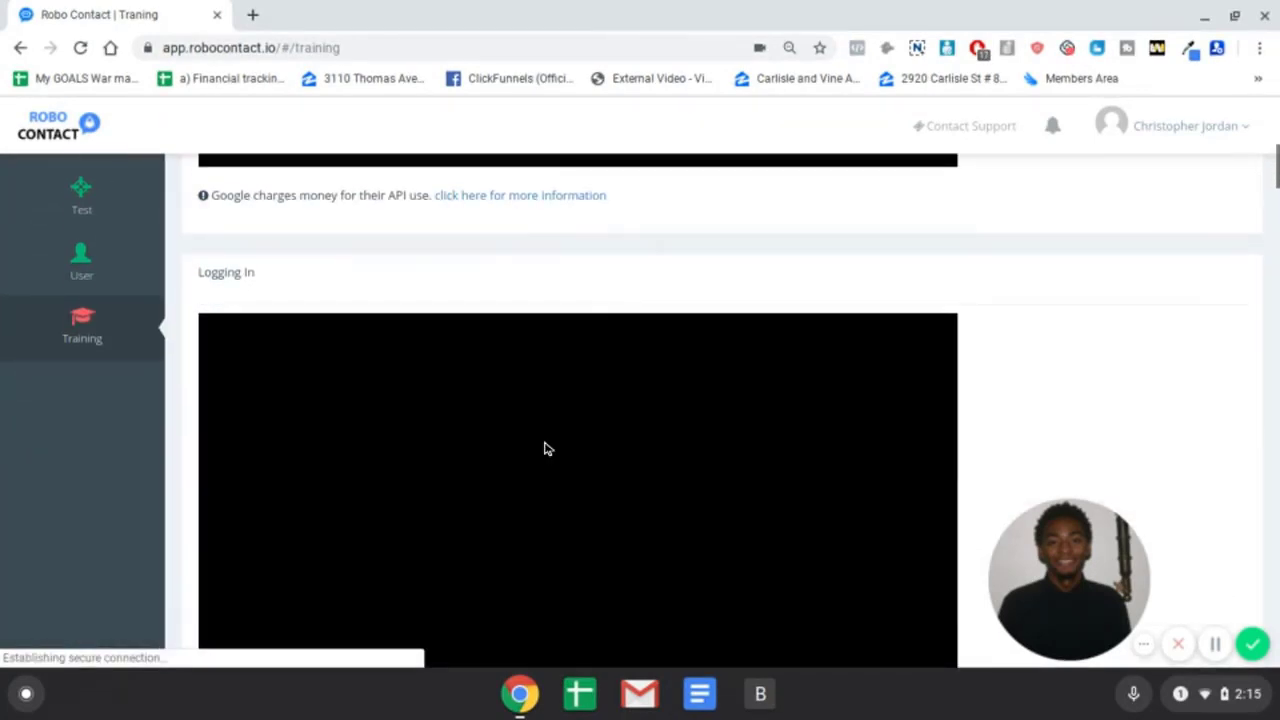
scroll(369, 378, "down", 7)
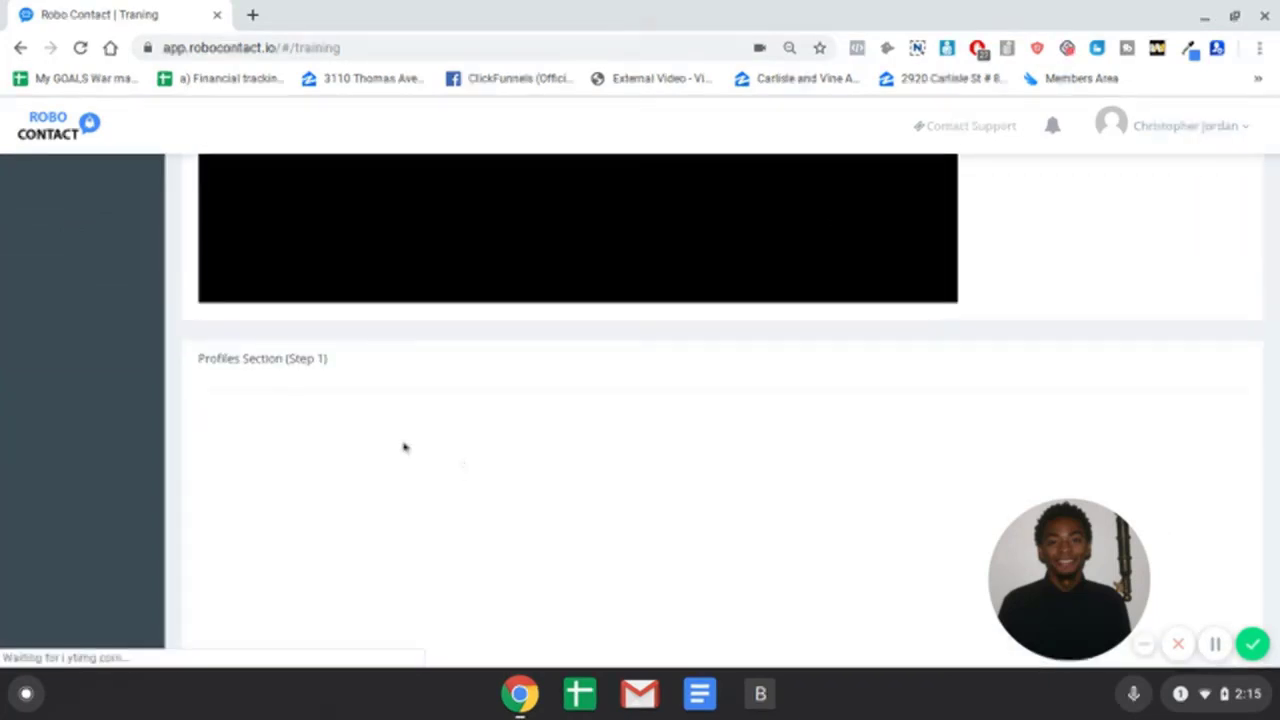
scroll(286, 377, "up", 15)
scroll(286, 378, "down", 3)
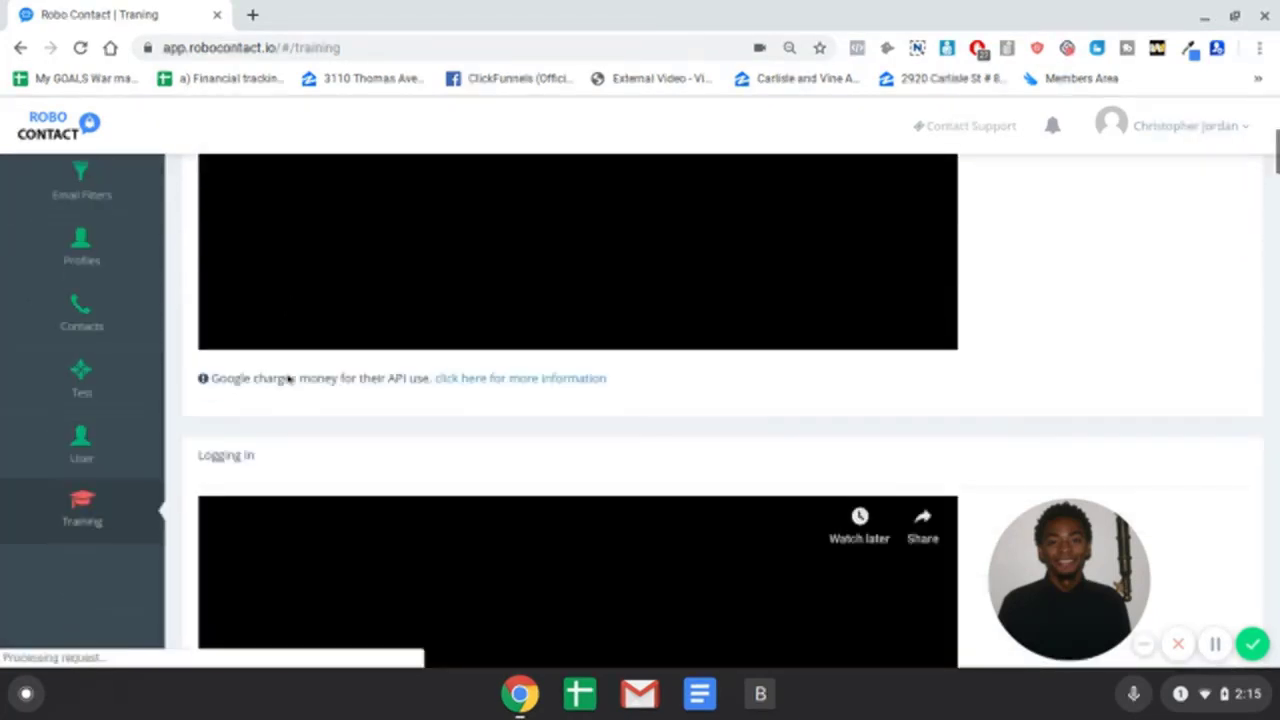
scroll(134, 429, "up", 4)
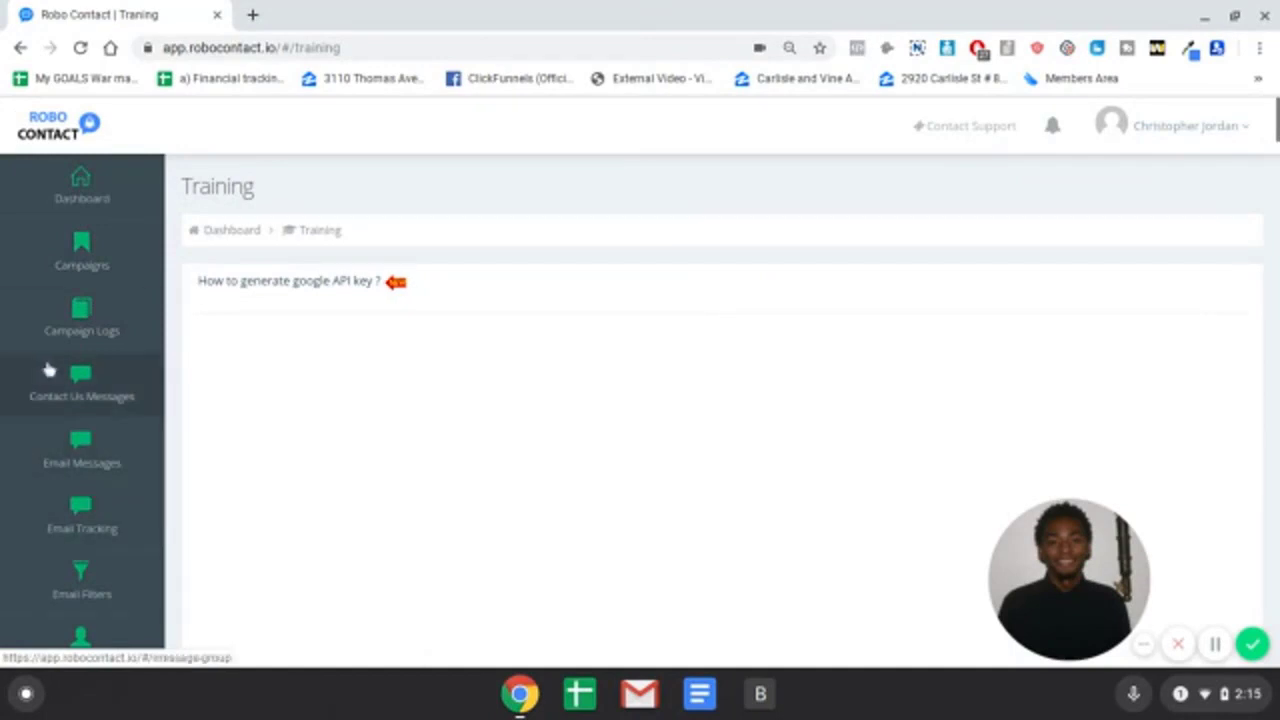
- Review the app's available sections, from Campaigns and message groups through to Training
scroll(136, 421, "down", 1)
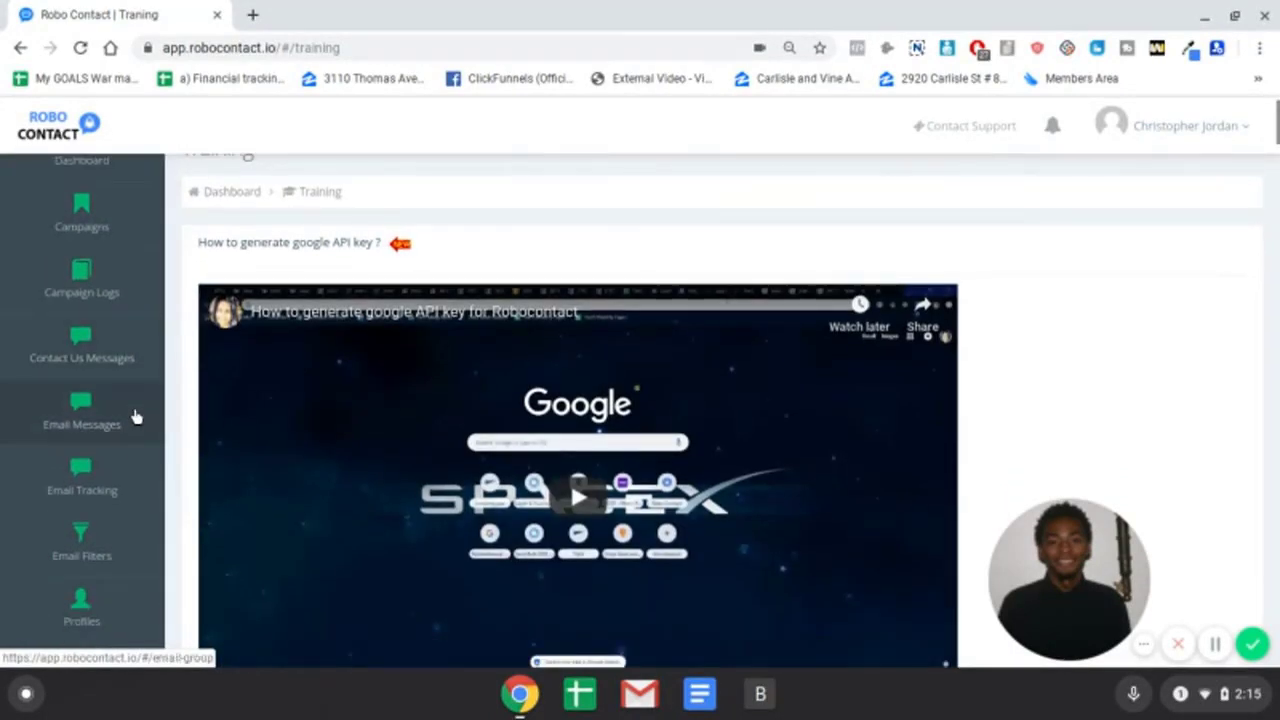
scroll(77, 463, "down", 4)
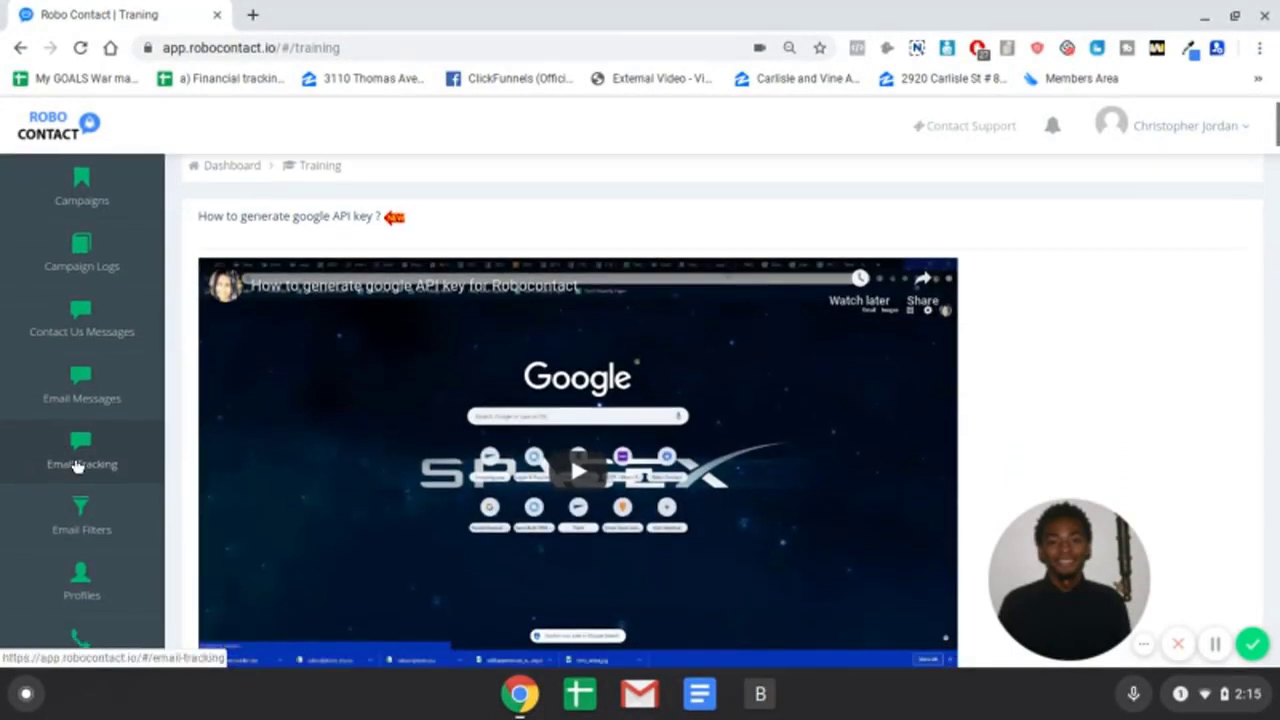
scroll(128, 478, "down", 3)
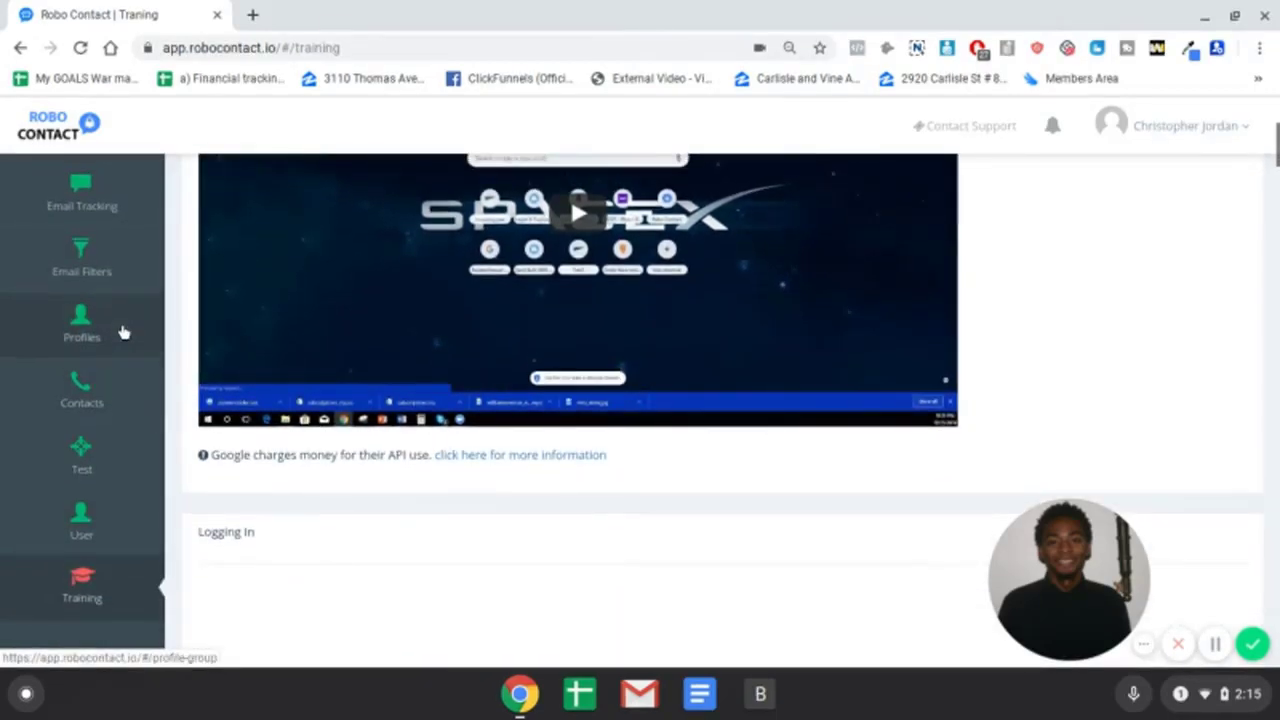
scroll(118, 333, "up", 5)
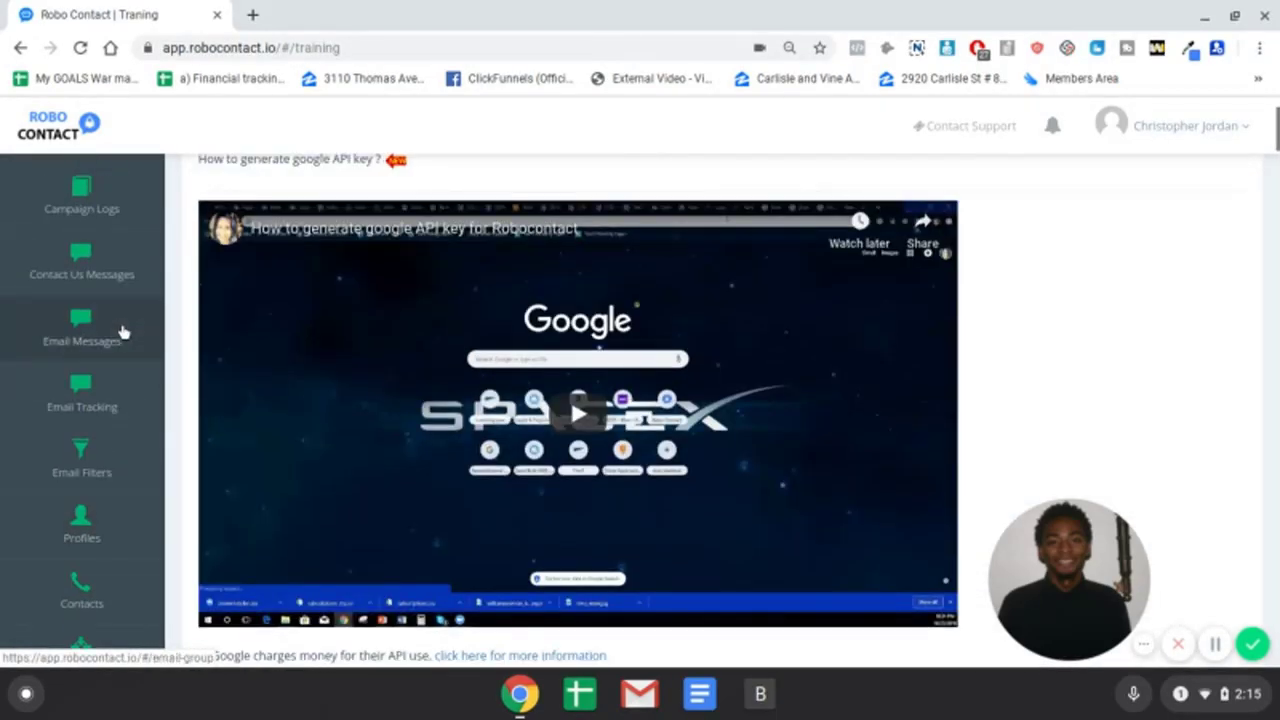
scroll(122, 332, "up", 3)
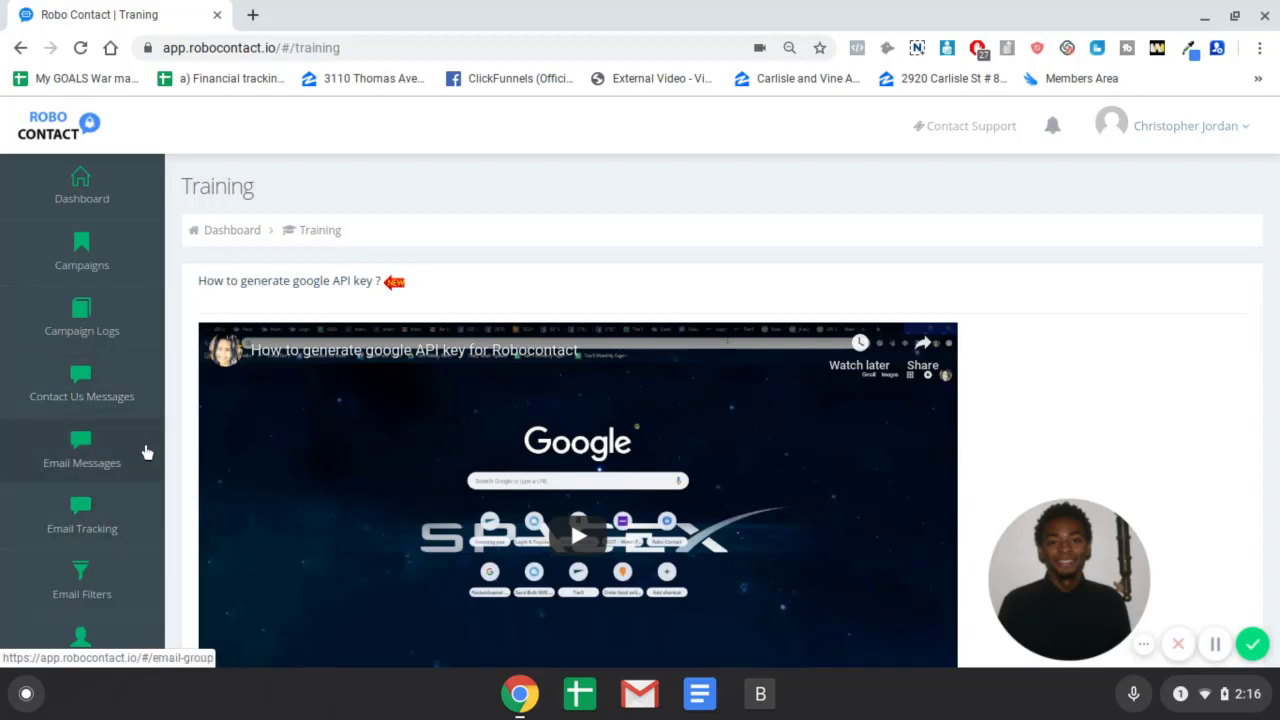
scroll(146, 449, "down", 1)
scroll(150, 445, "up", 1)
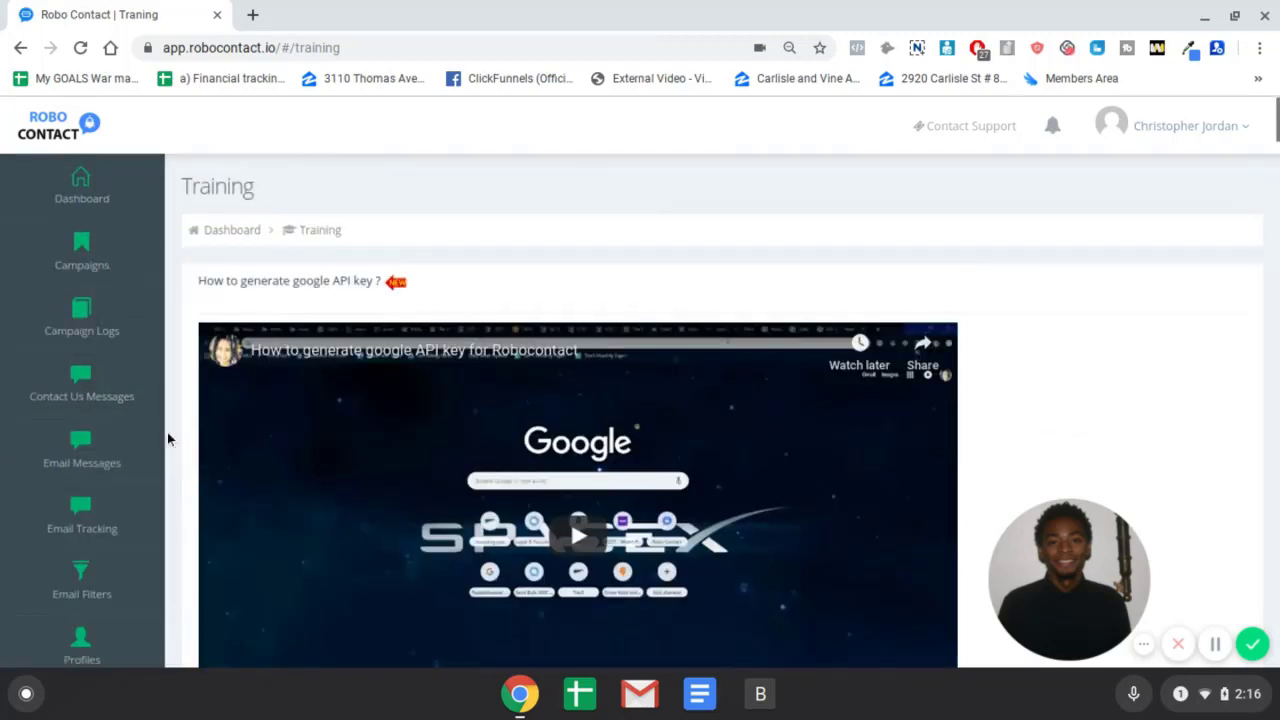
- Create a new campaign and name it "Website Design - 2"
left_click(95, 251)
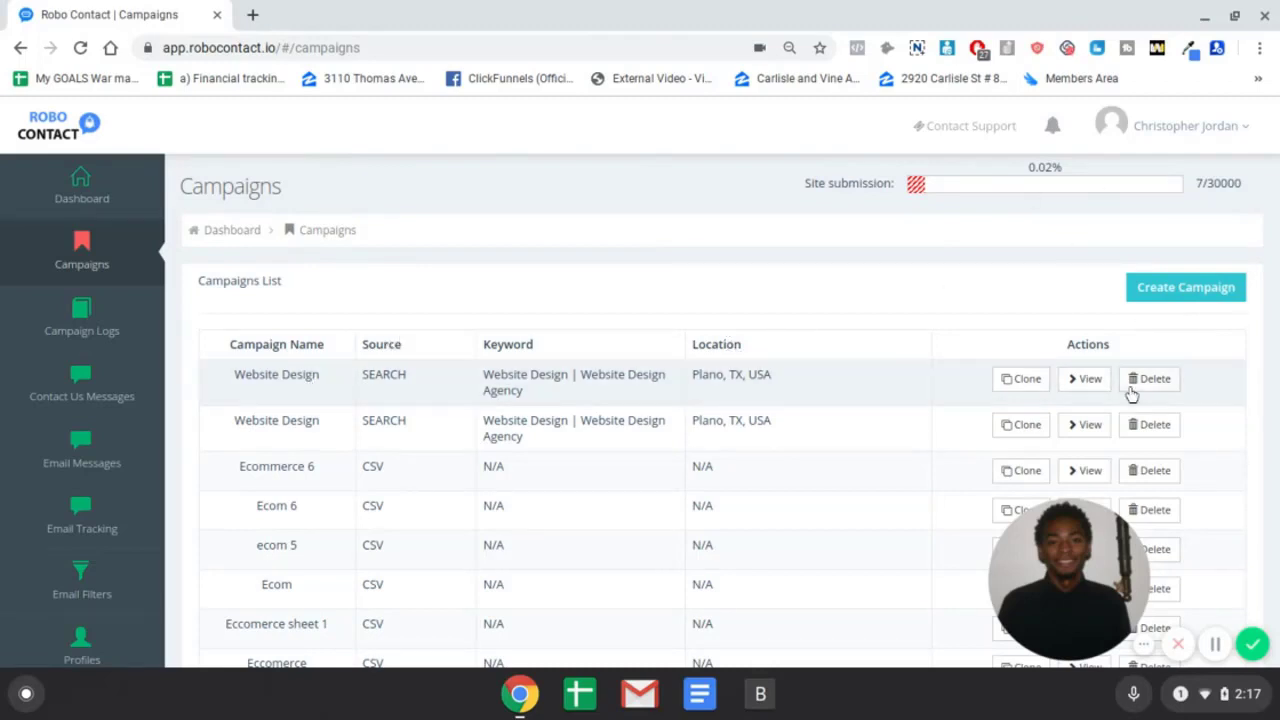
left_click(1187, 287)
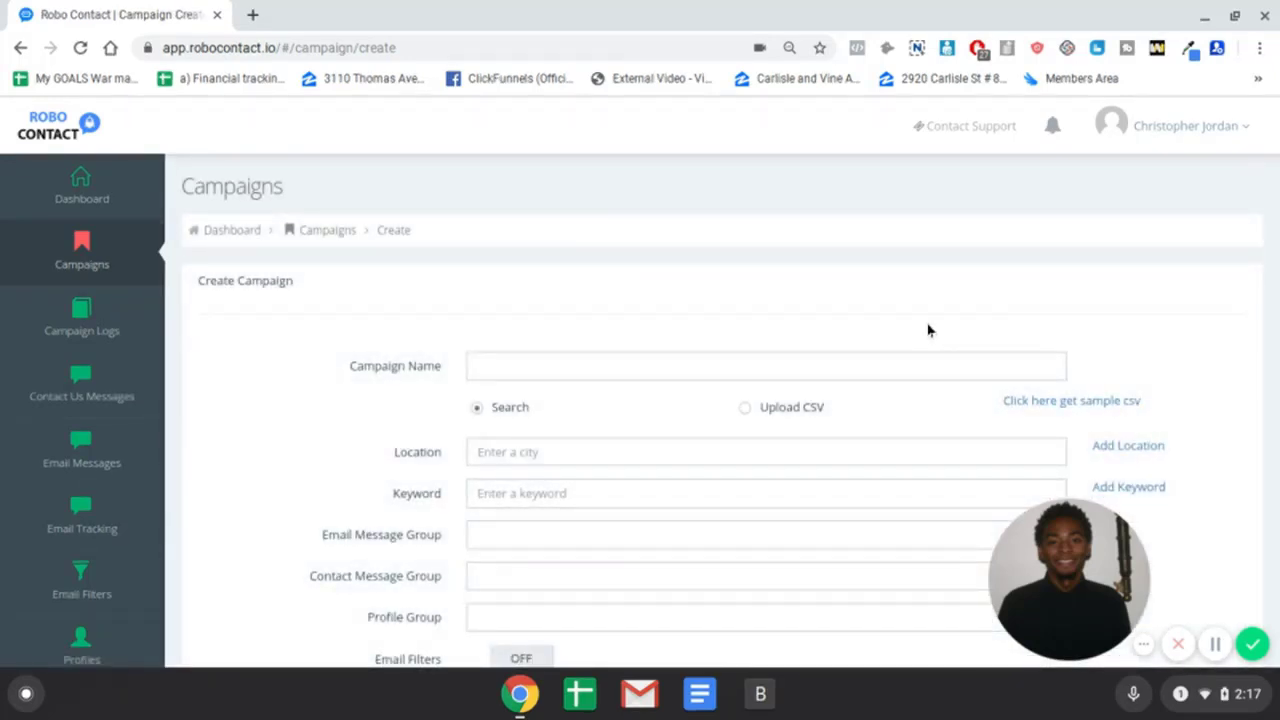
scroll(928, 330, "down", 1)
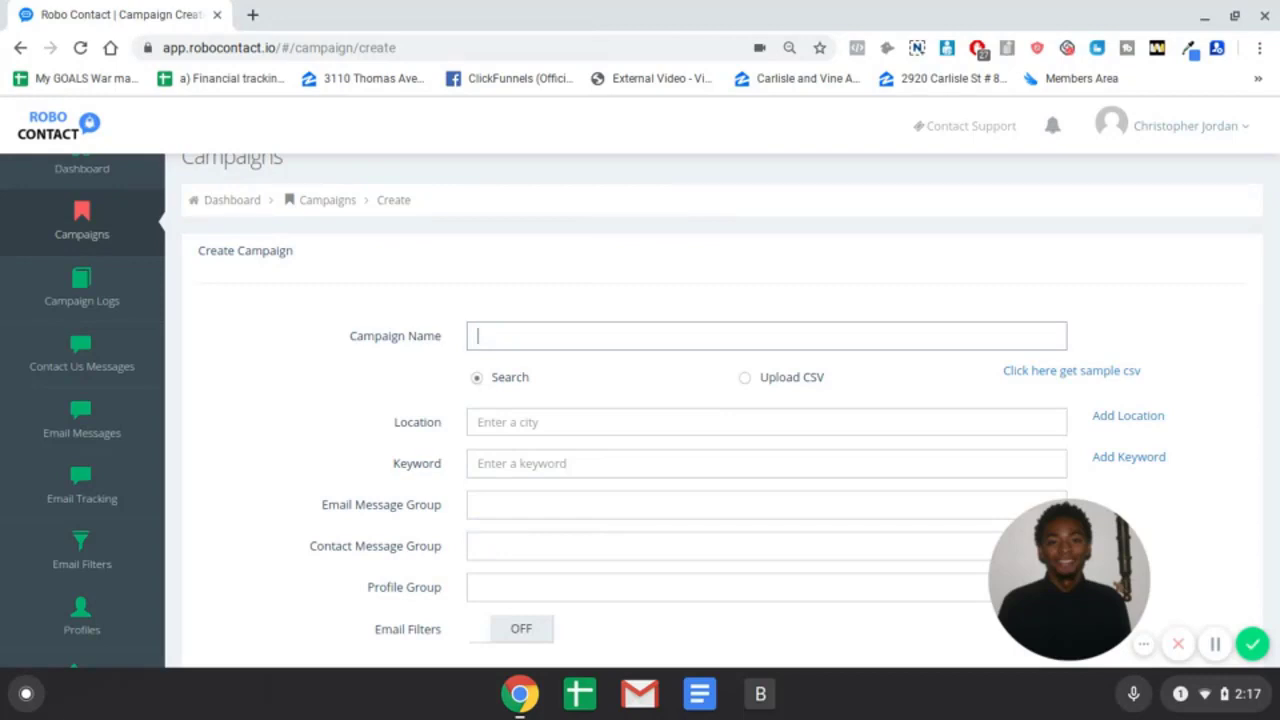
type("Video")
key("BackSpace")
key("BackSpace")
key("BackSpace")
key("BackSpace")
key("BackSpace")
type("Web")
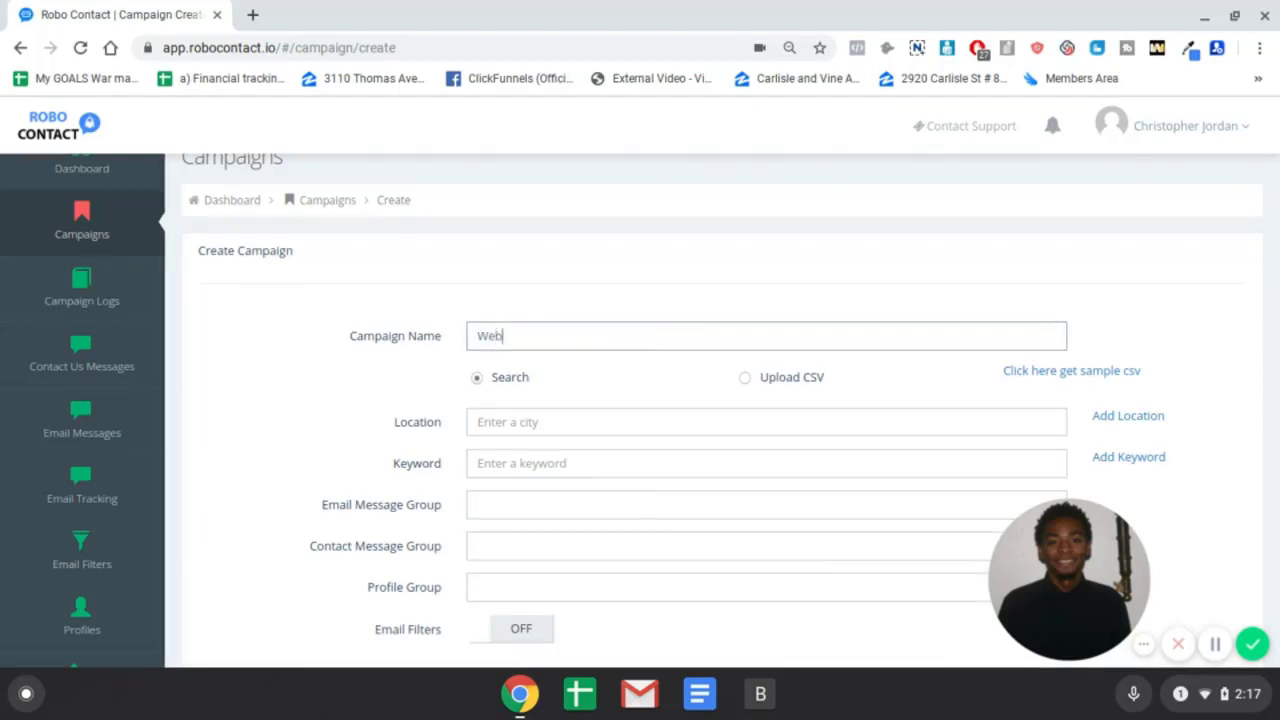
type("site Design - 2")
- Add seven extra location fields to the campaign
left_click(593, 429)
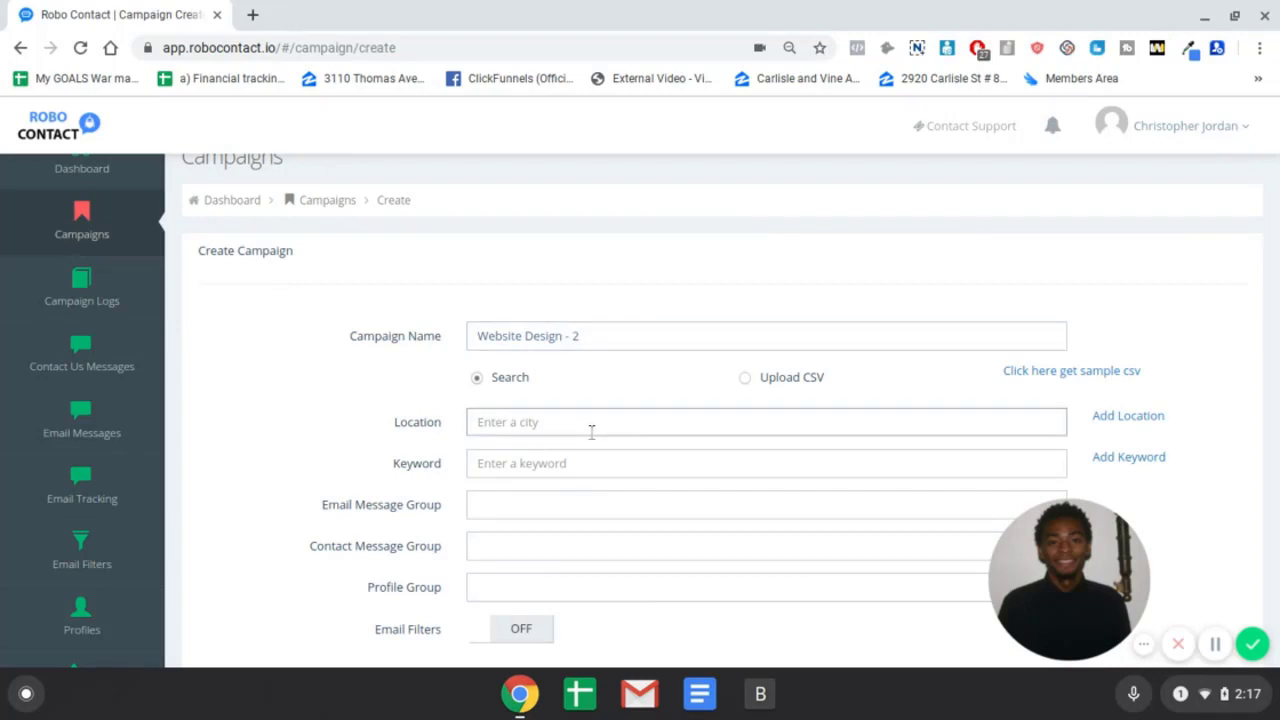
left_click(1130, 417)
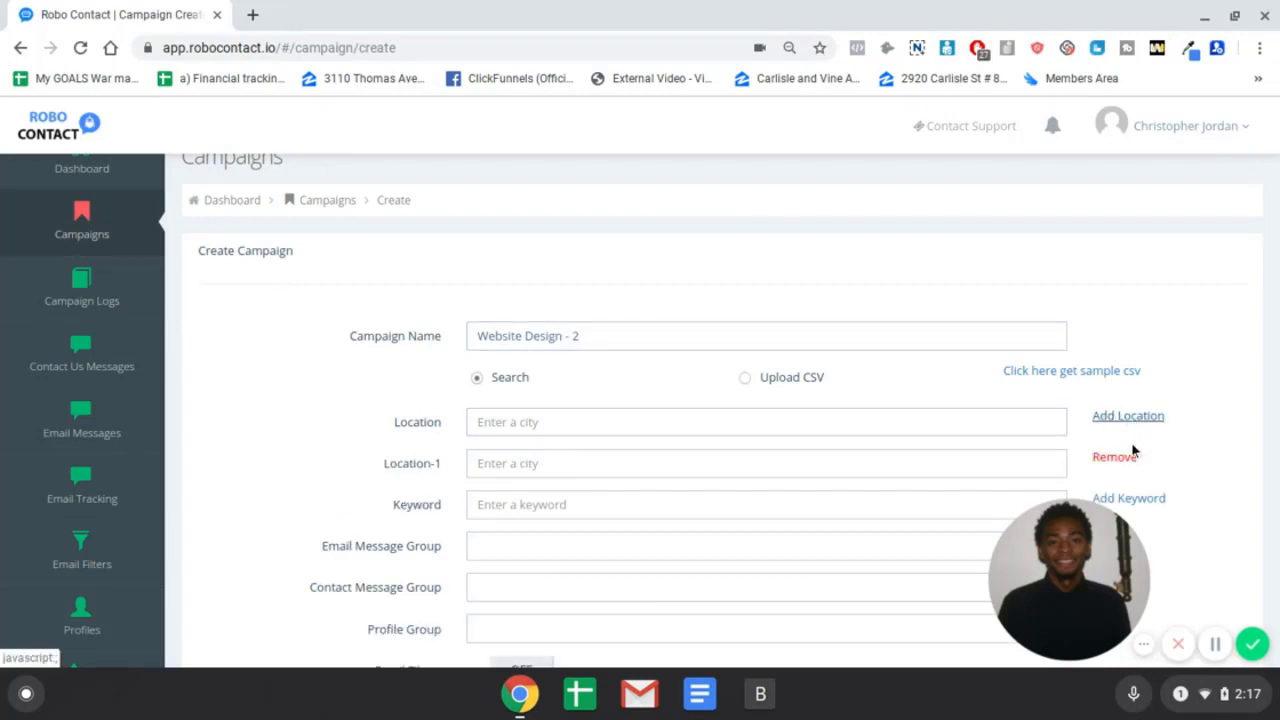
left_click(1136, 420)
left_click(1137, 420)
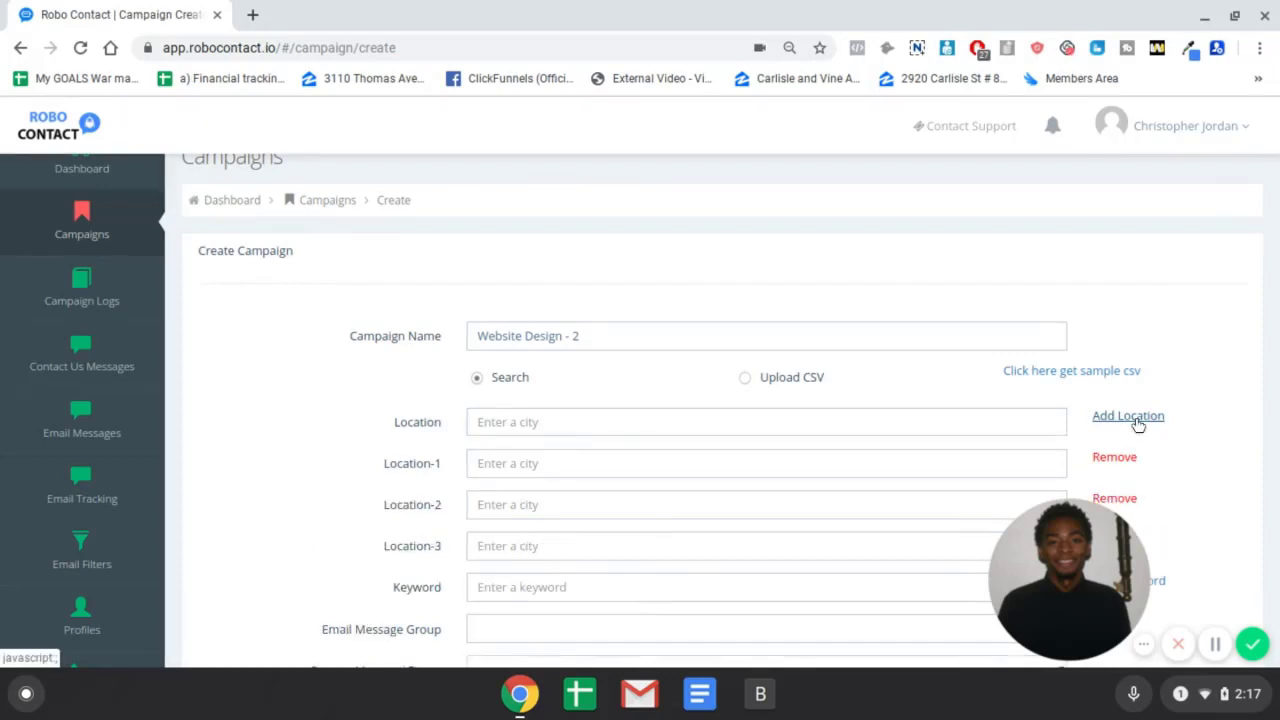
left_click(1137, 420)
left_click(1137, 420)
scroll(1137, 424, "down", 1)
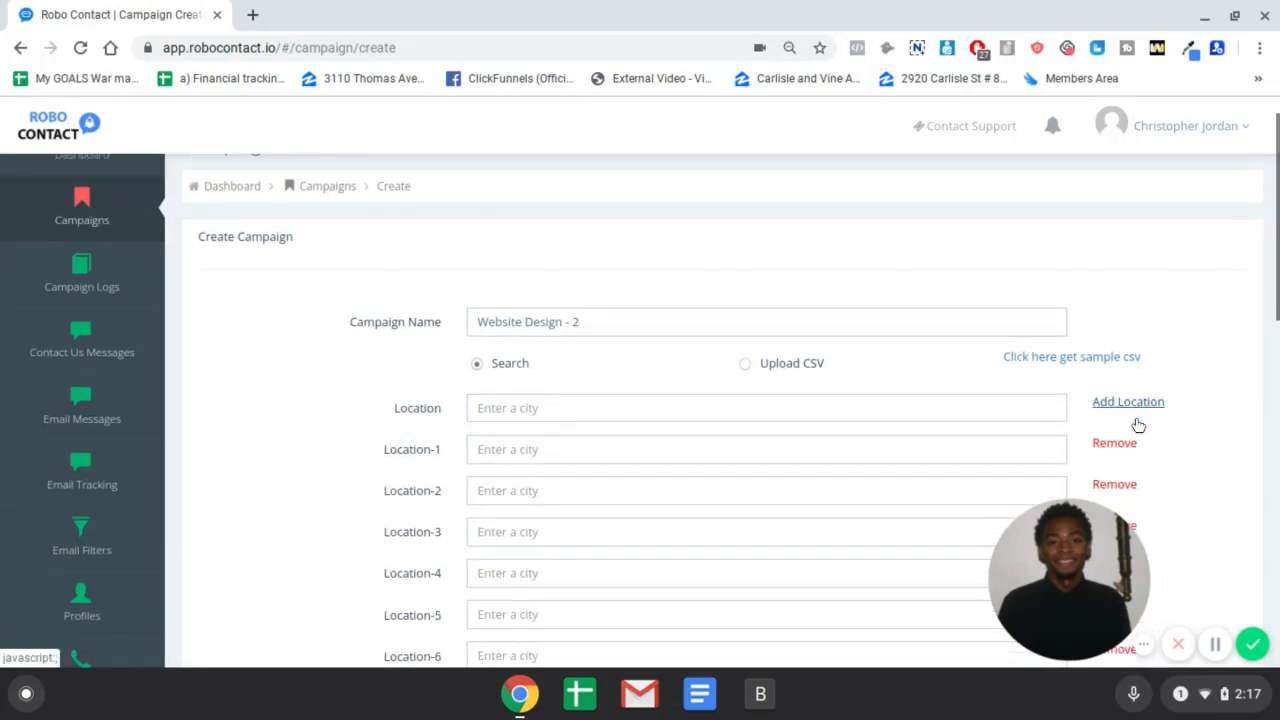
left_click(1130, 314)
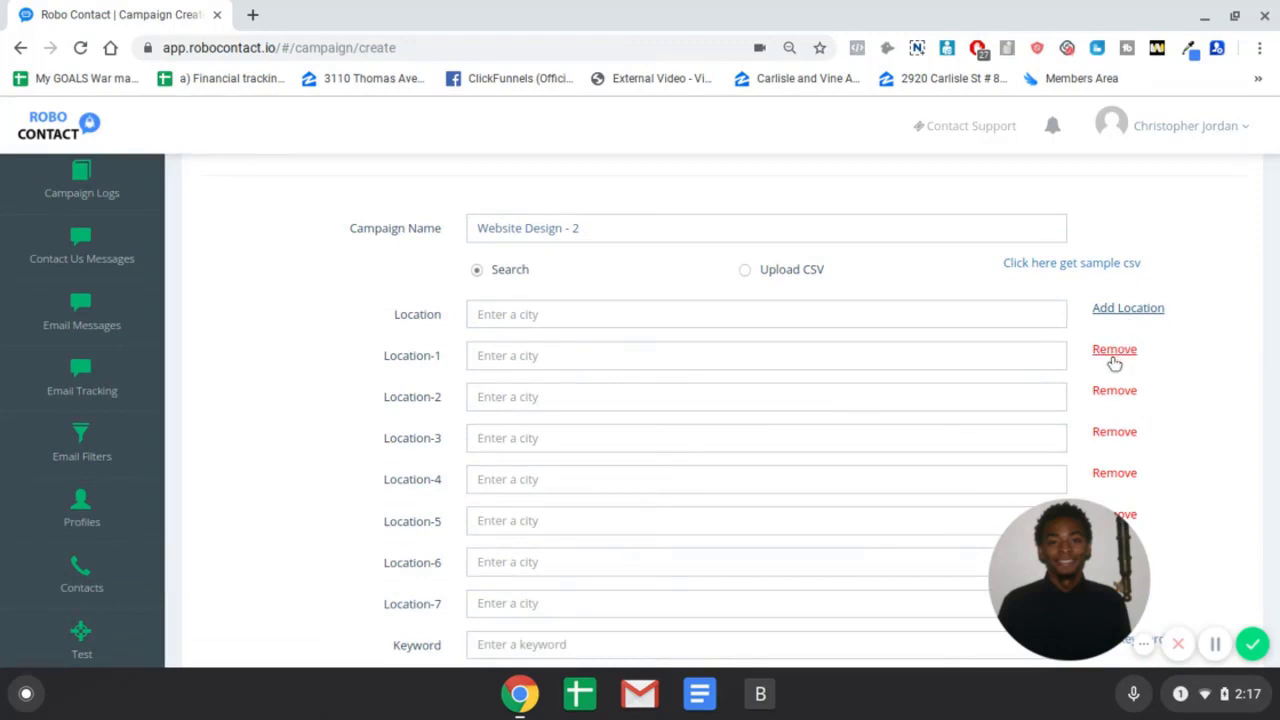
- Remove all seven extra location fields, keeping only the original one
left_click(1114, 352)
left_click(1114, 352)
left_click(1114, 352)
left_click(1114, 352)
left_click(1114, 352)
left_click(1114, 352)
left_click(1114, 352)
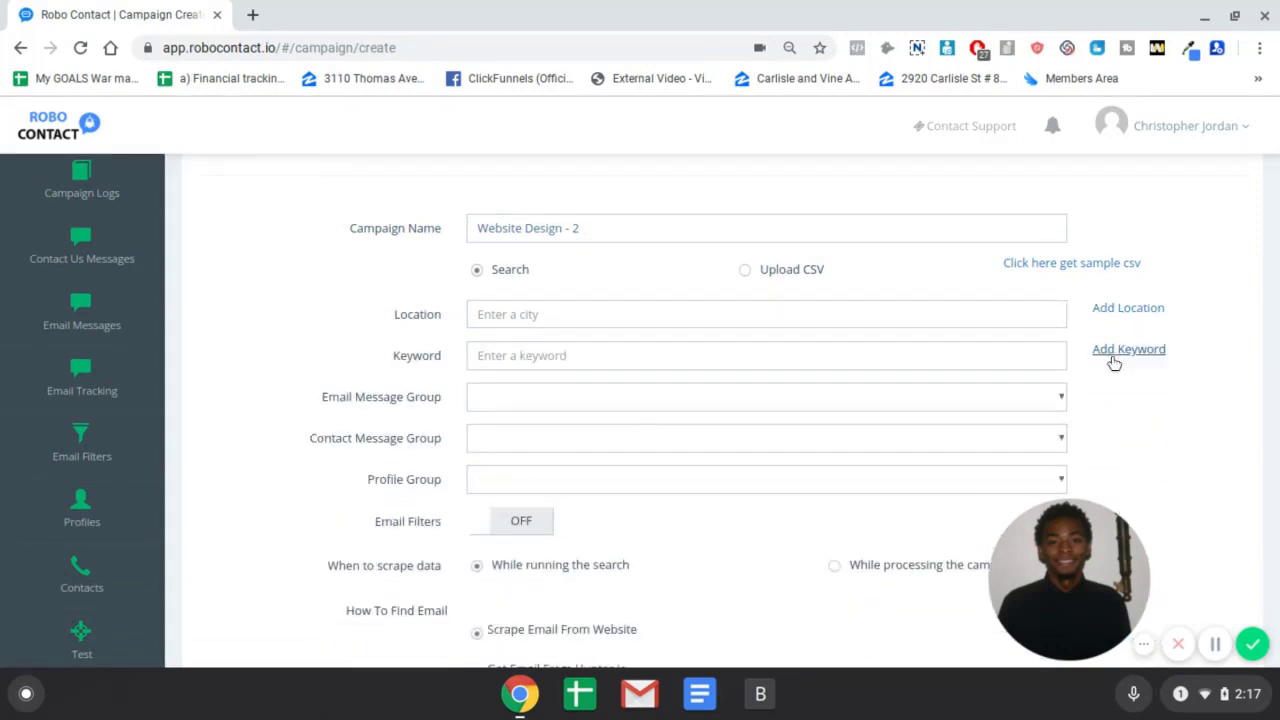
- Set the campaign's location to Dallas, TX, USA
left_click(694, 320)
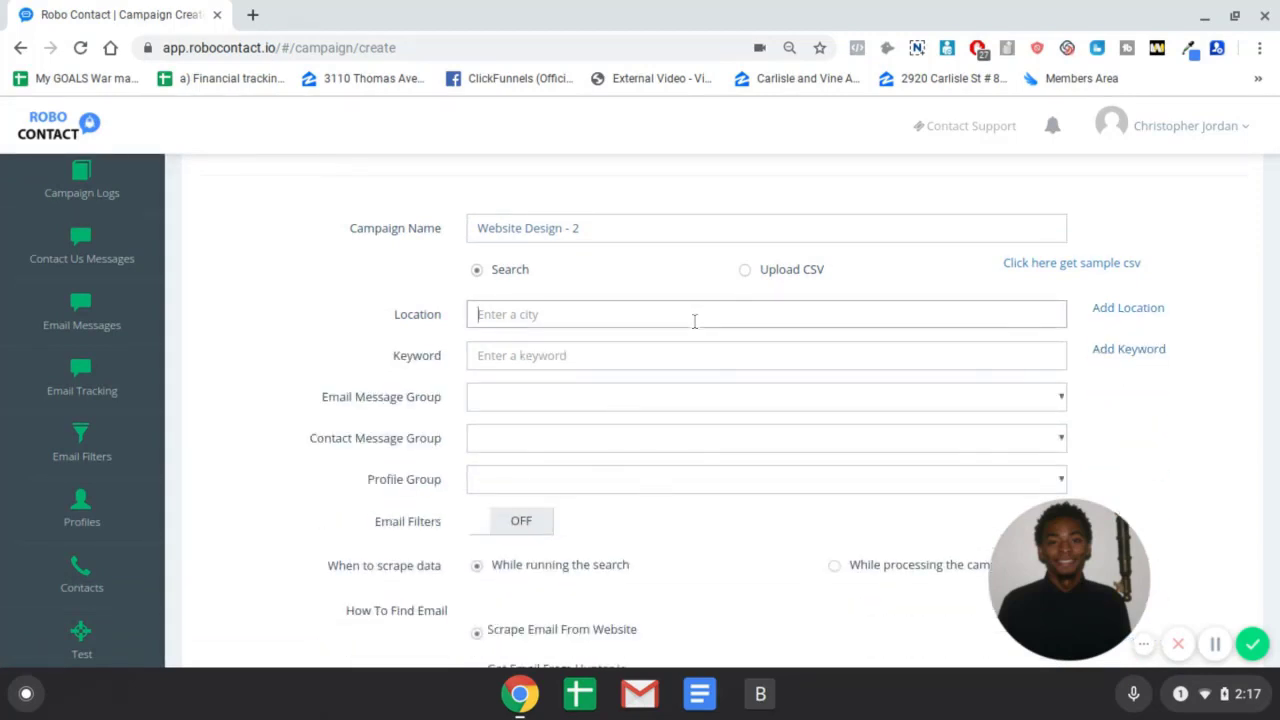
type("Dall")
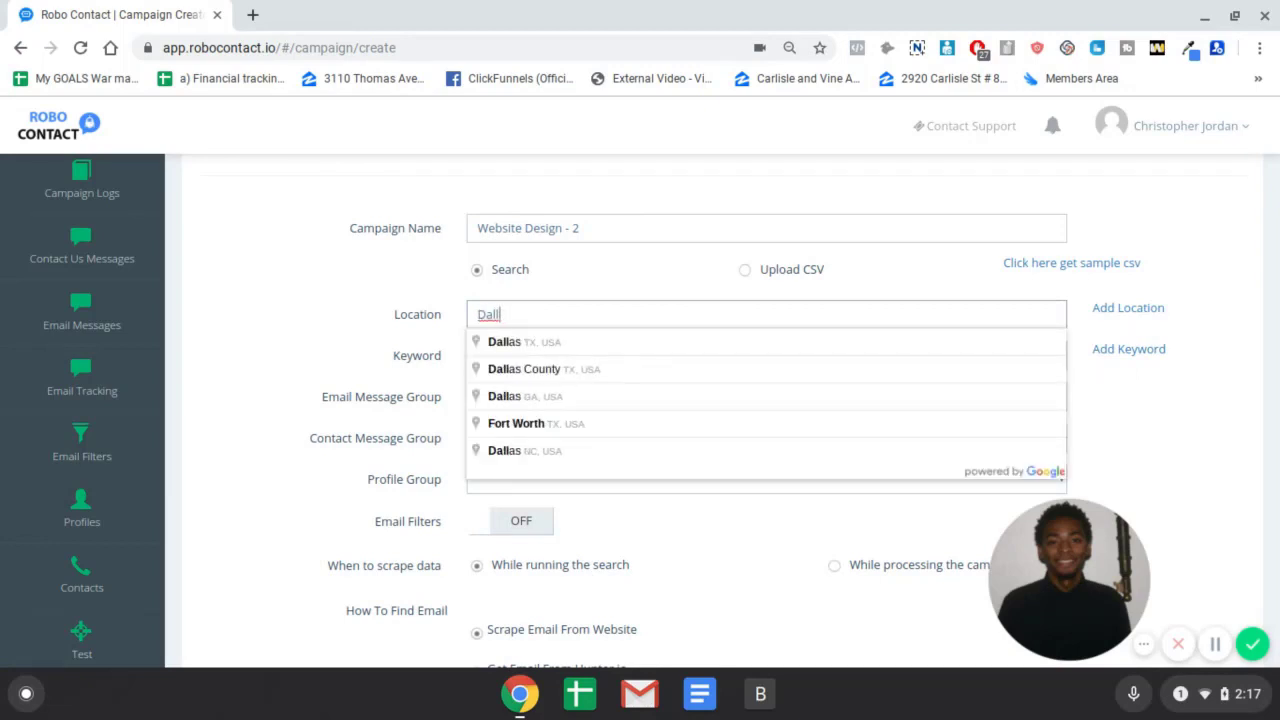
key("Down")
key("Return")
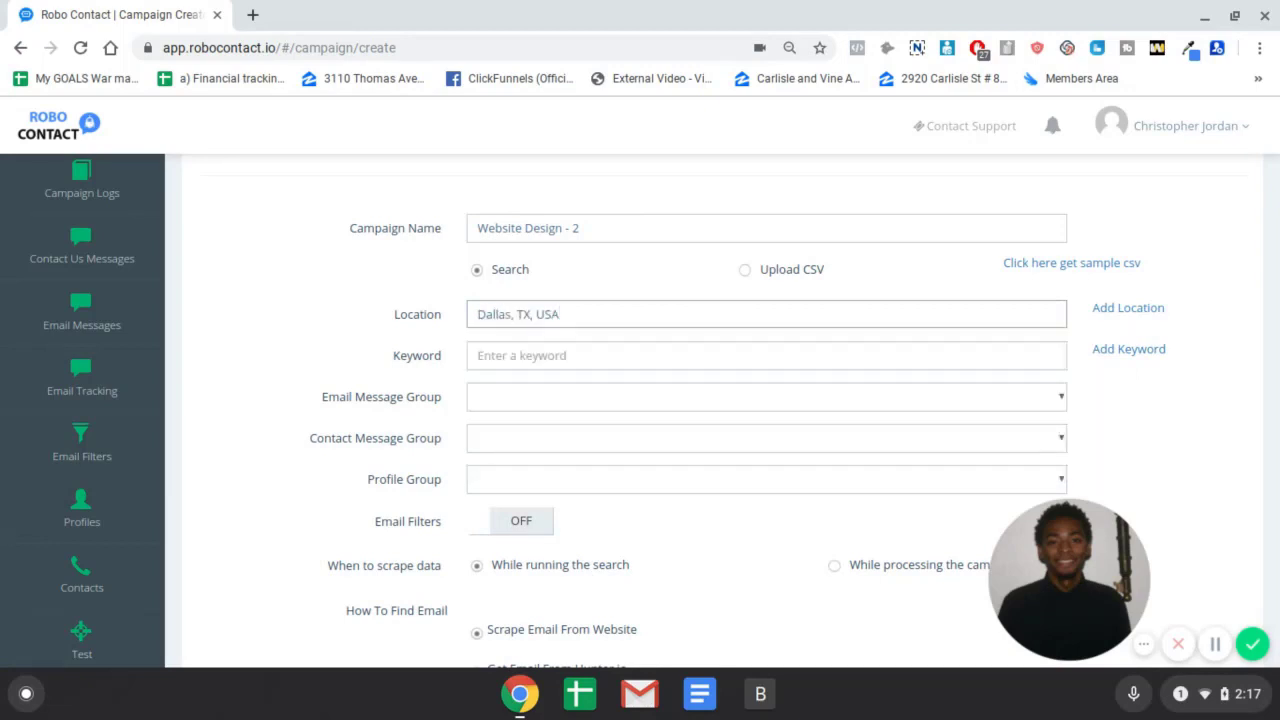
- Add extra keyword fields and remove all of them, keeping only the original keyword field
left_click(722, 349)
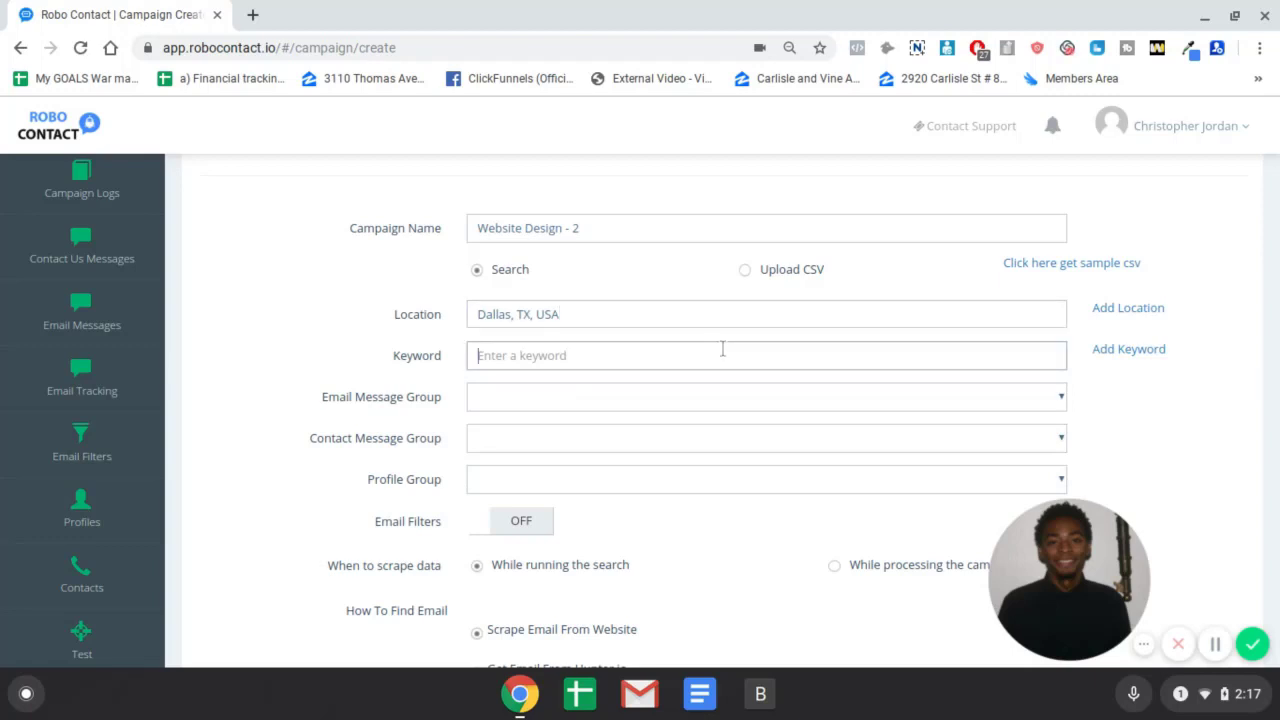
left_click(1150, 352)
left_click(1150, 352)
left_click(1151, 355)
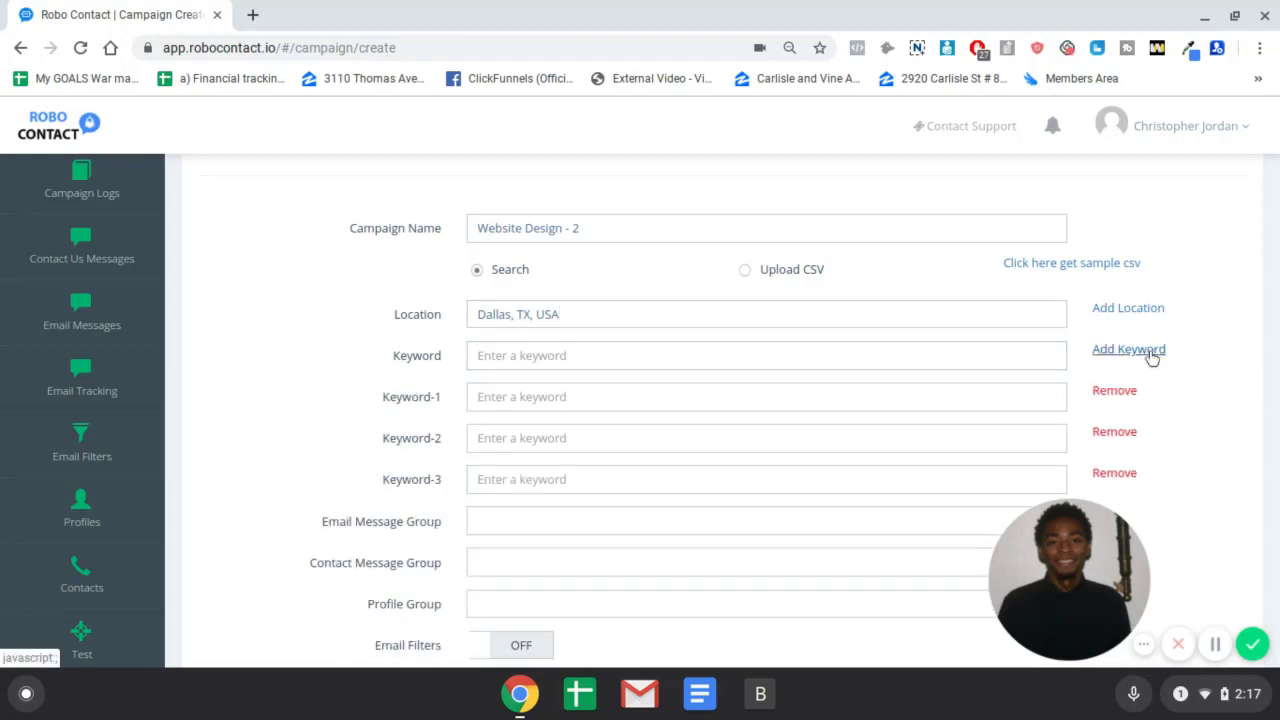
left_click(1151, 355)
left_click(1110, 474)
left_click(1110, 436)
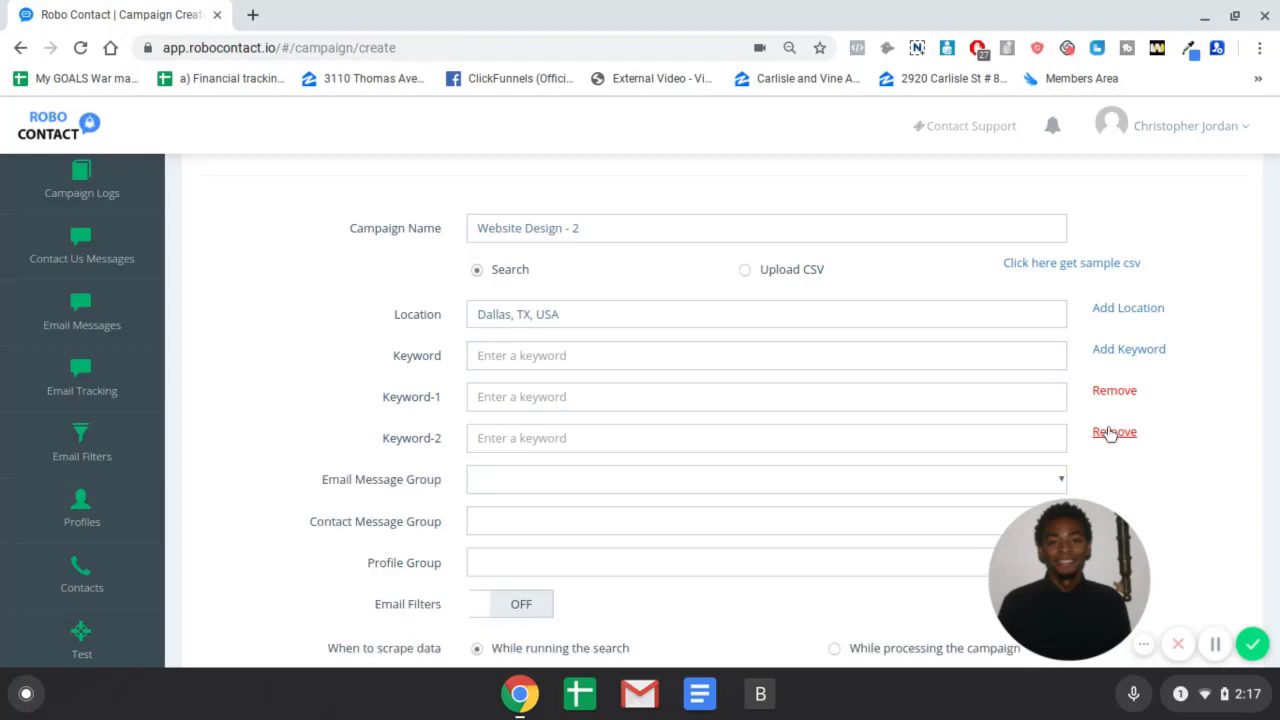
left_click(1110, 436)
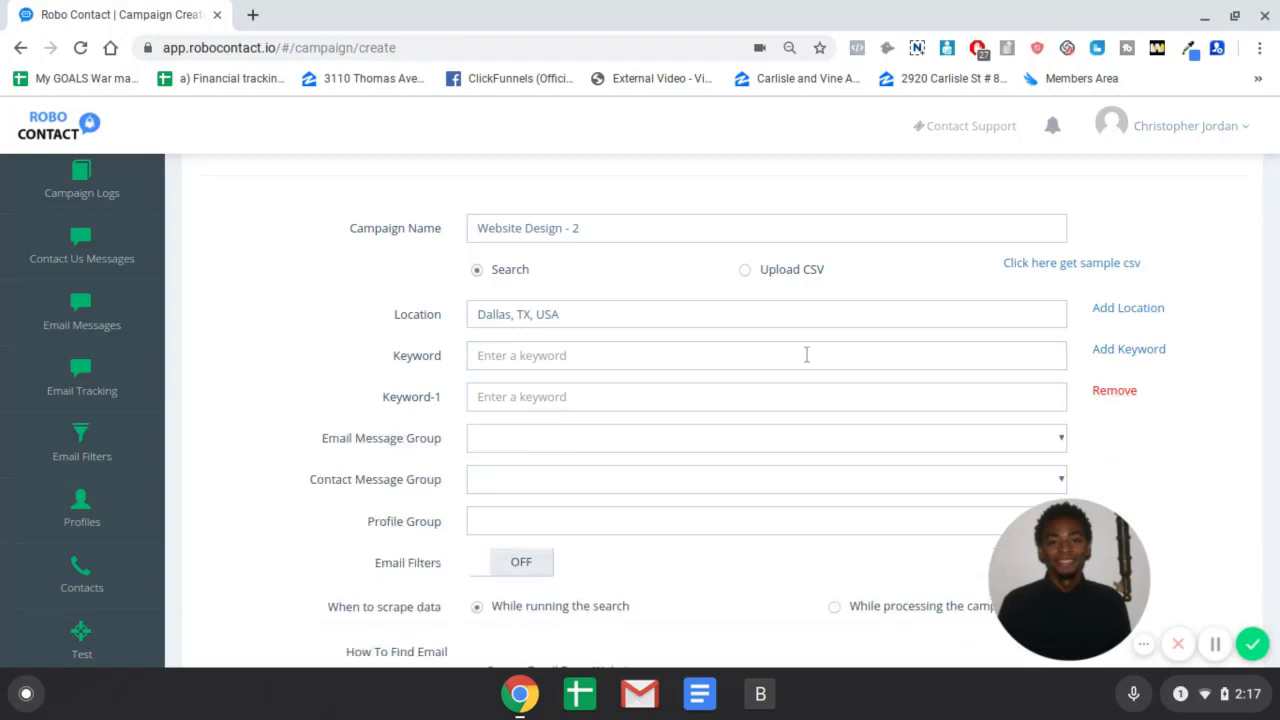
left_click(1112, 391)
- Enter the keyword "Website Design" and add a second keyword, "Website Design Agency"
left_click(740, 352)
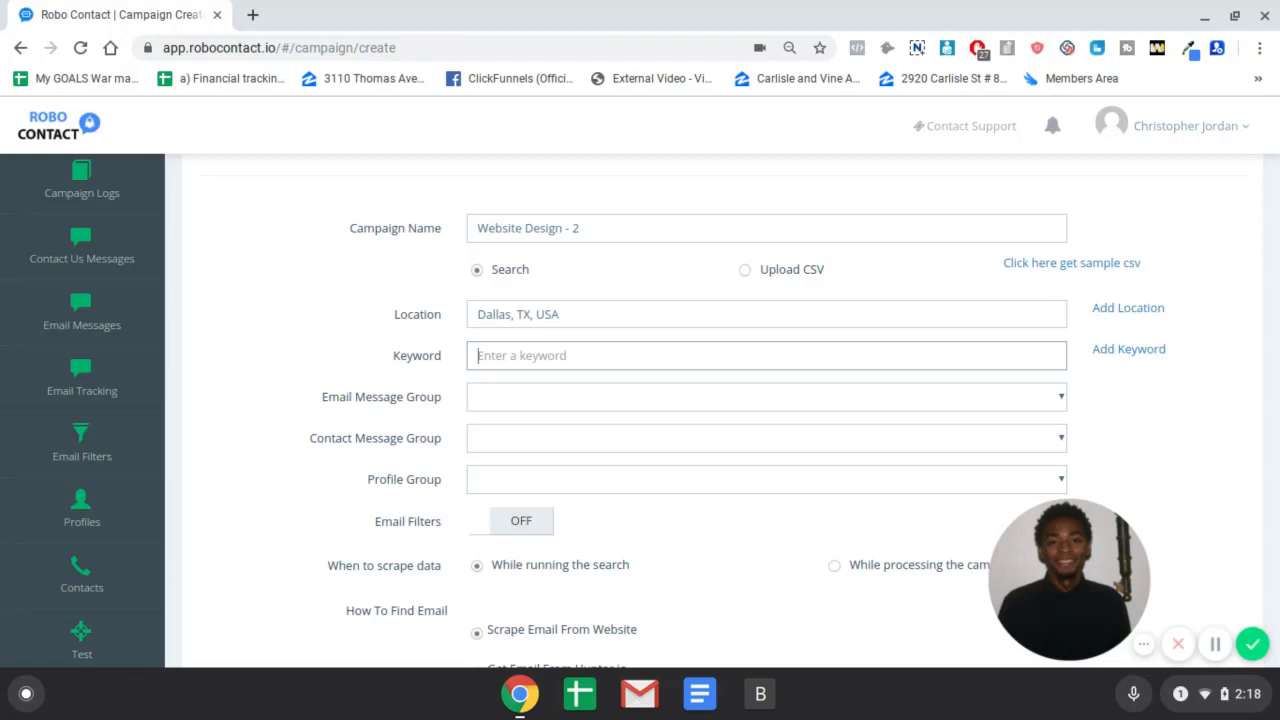
type("Website Design")
left_click(1150, 352)
left_click(776, 399)
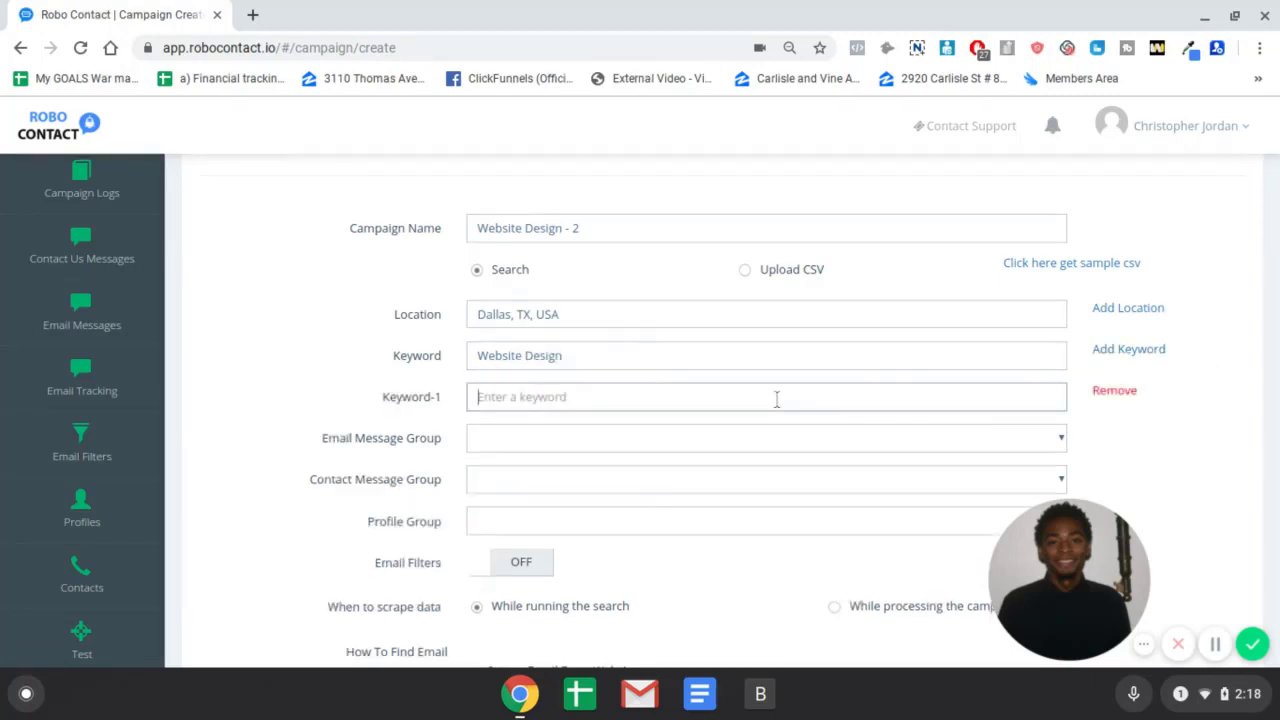
type("Website Design Agency")
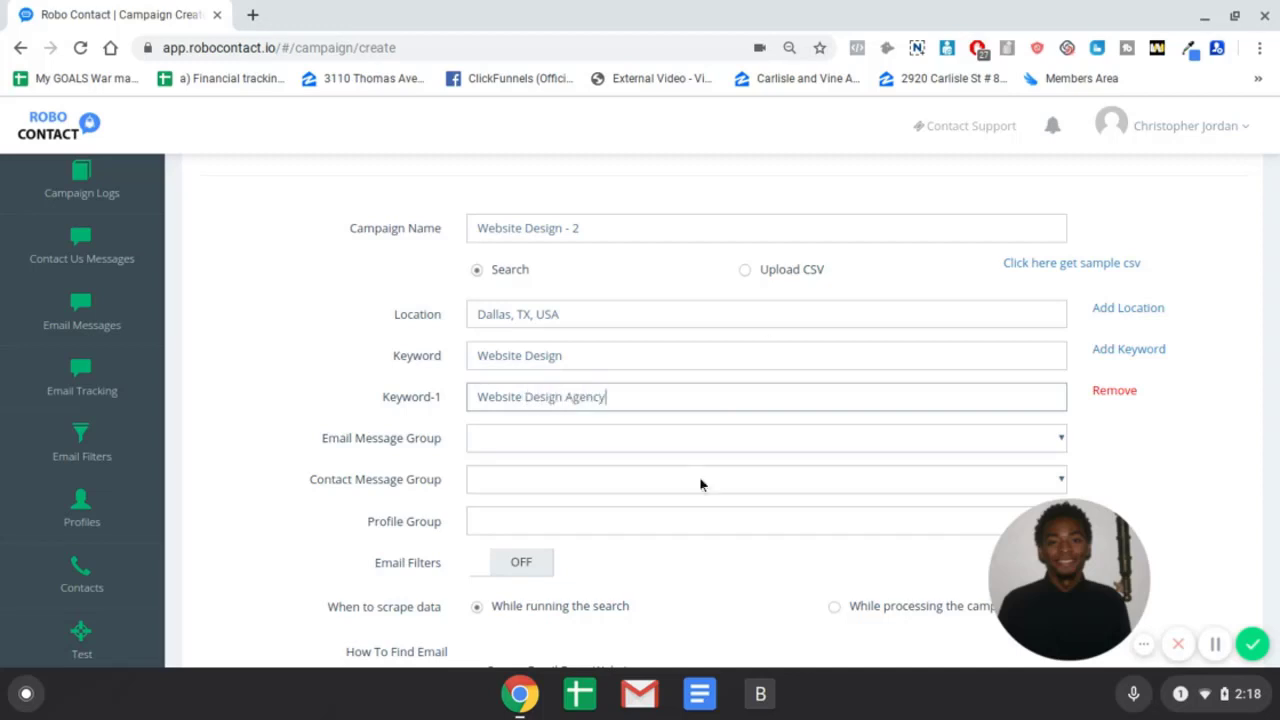
- Choose Marketing Agencies/Website Design as the campaign's email message group
left_click(654, 441)
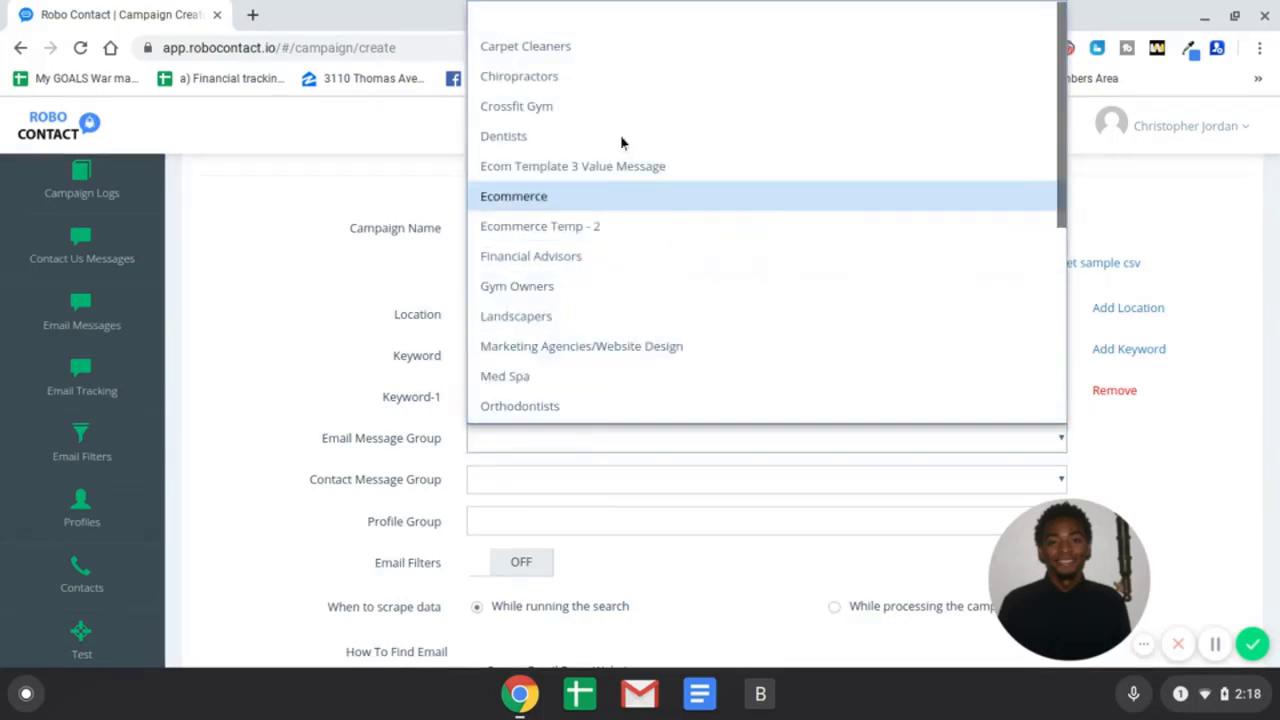
scroll(714, 257, "down", 4)
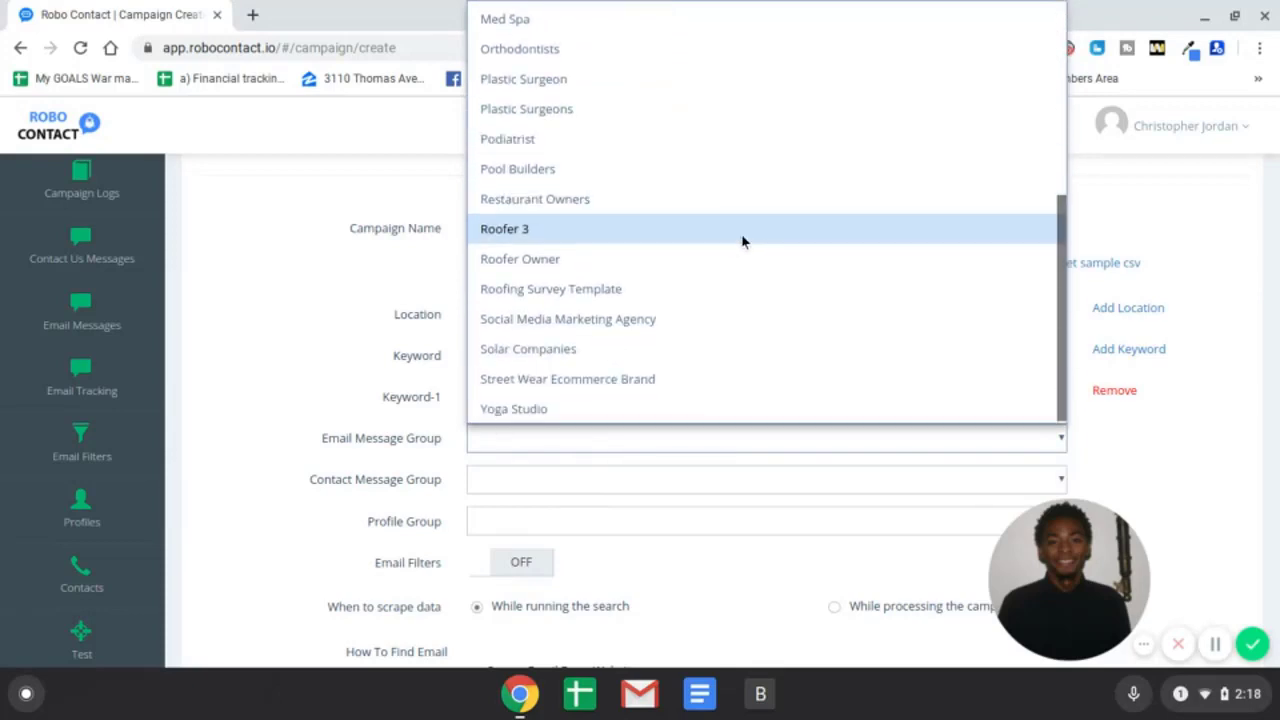
scroll(742, 240, "up", 4)
scroll(751, 237, "down", 4)
scroll(748, 255, "up", 4)
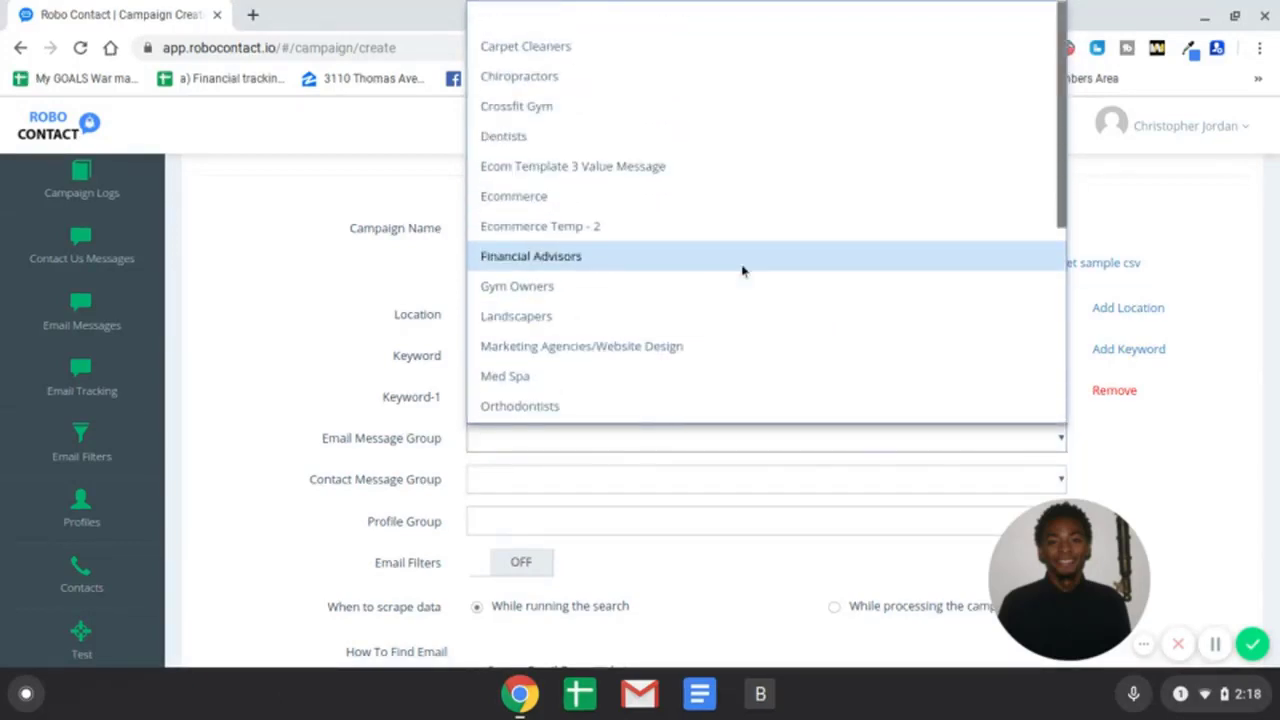
scroll(766, 250, "down", 4)
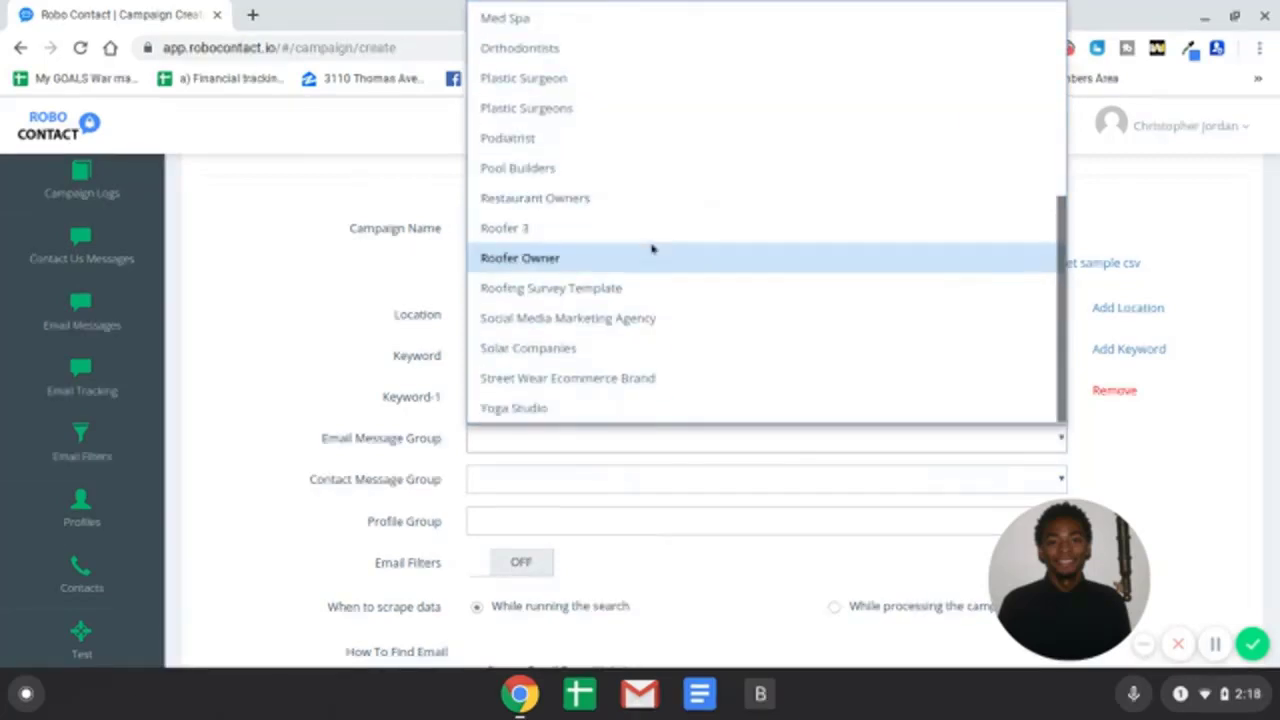
scroll(608, 226, "up", 4)
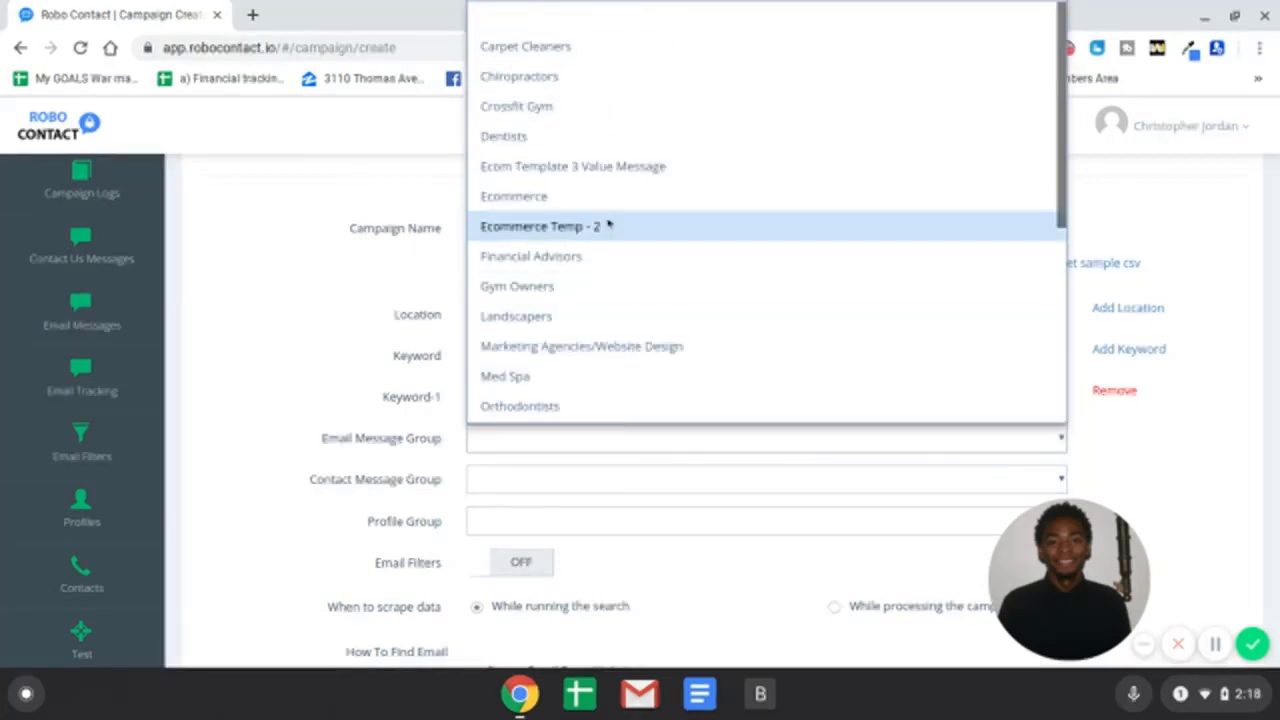
left_click(722, 346)
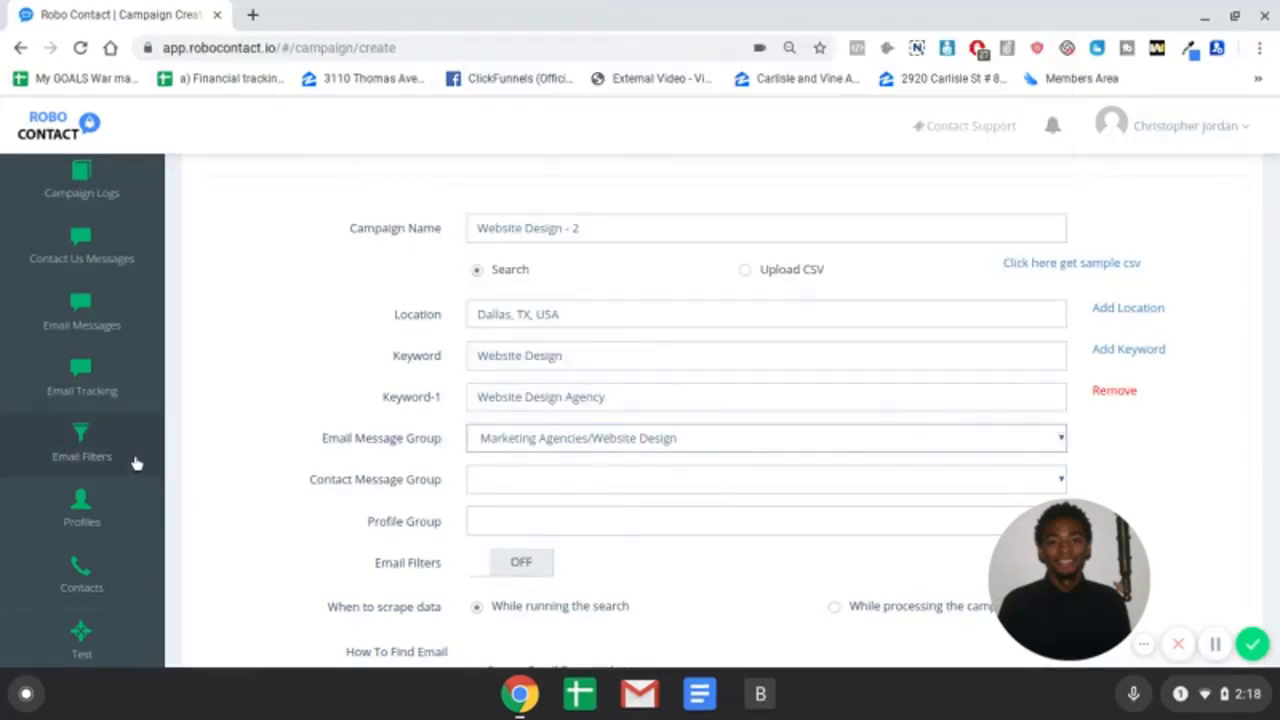
- Choose Ecommerce as the campaign's contact message group
scroll(583, 441, "down", 1)
left_click(580, 446)
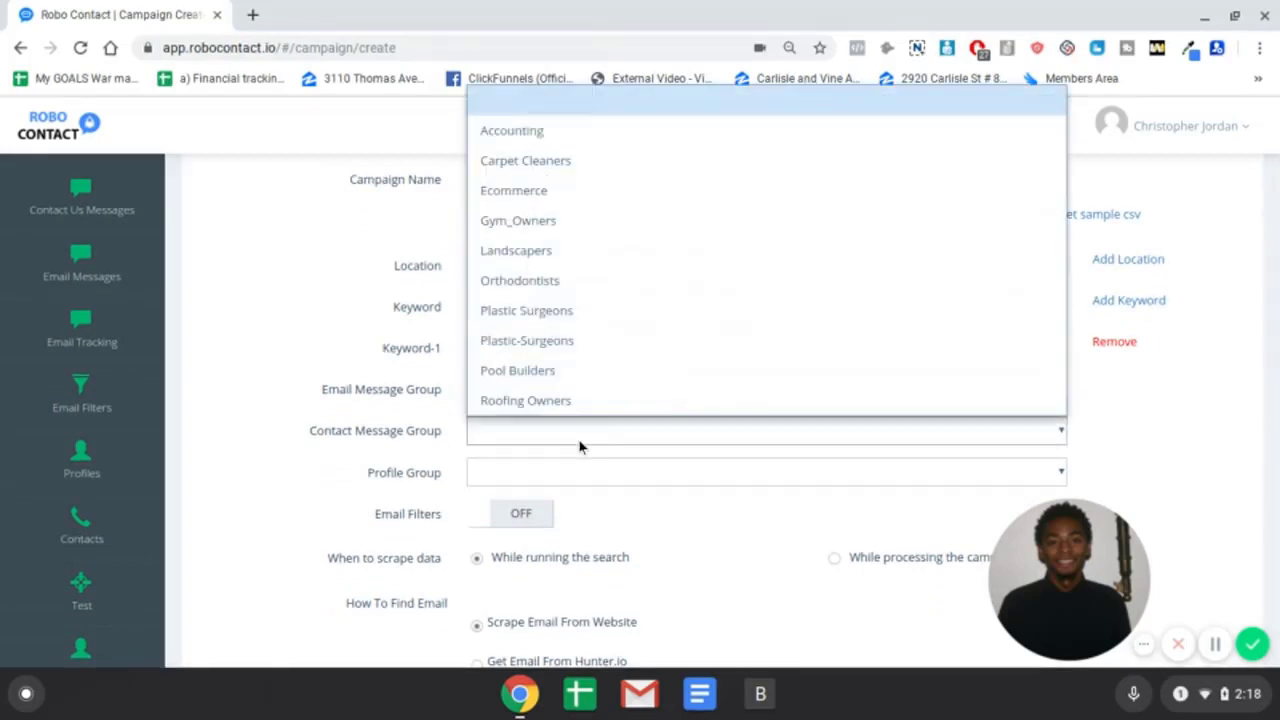
scroll(580, 443, "down", 3)
left_click(577, 272)
left_click(600, 389)
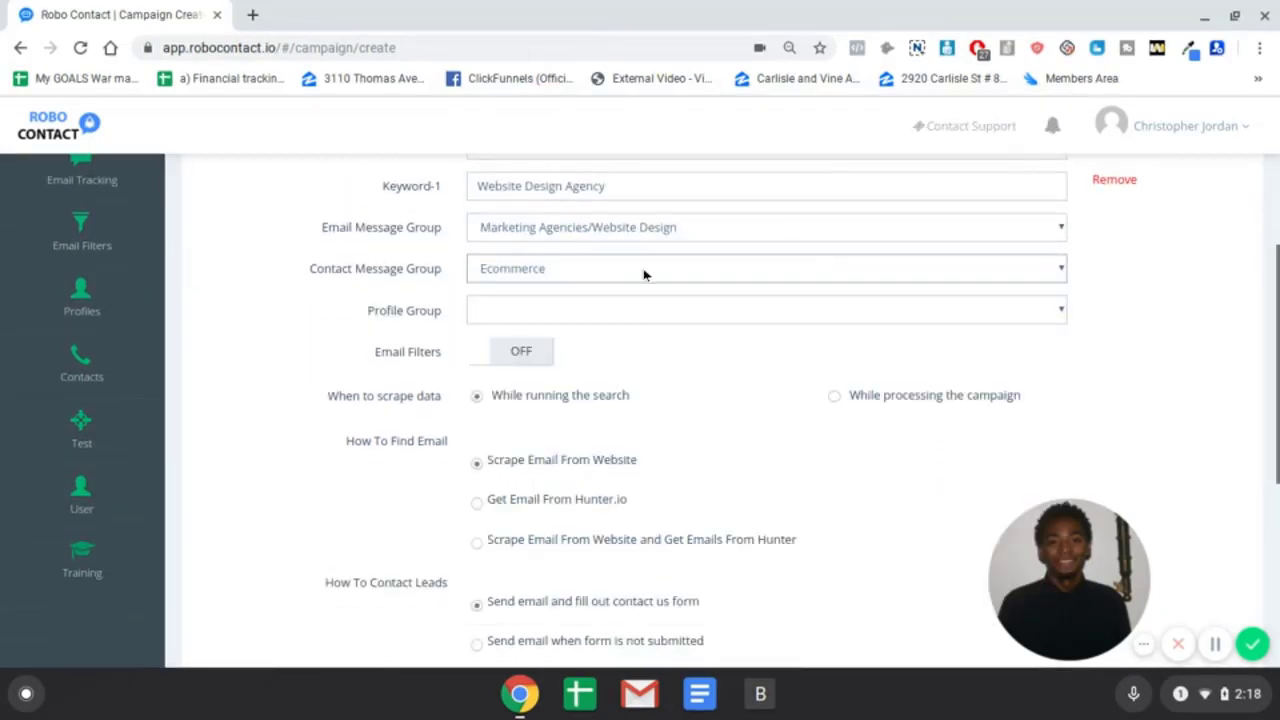
scroll(303, 294, "up", 6)
scroll(554, 389, "down", 2)
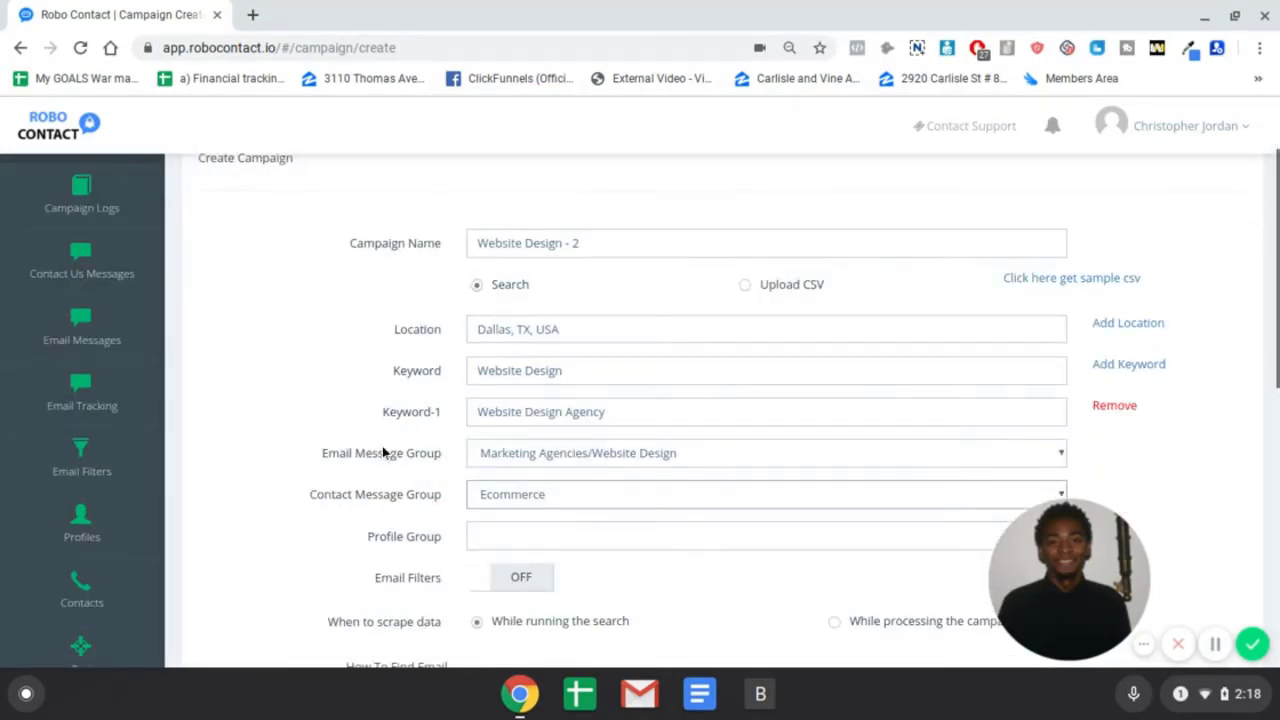
- Set the campaign's profile group to the account owner's profile
left_click(567, 526)
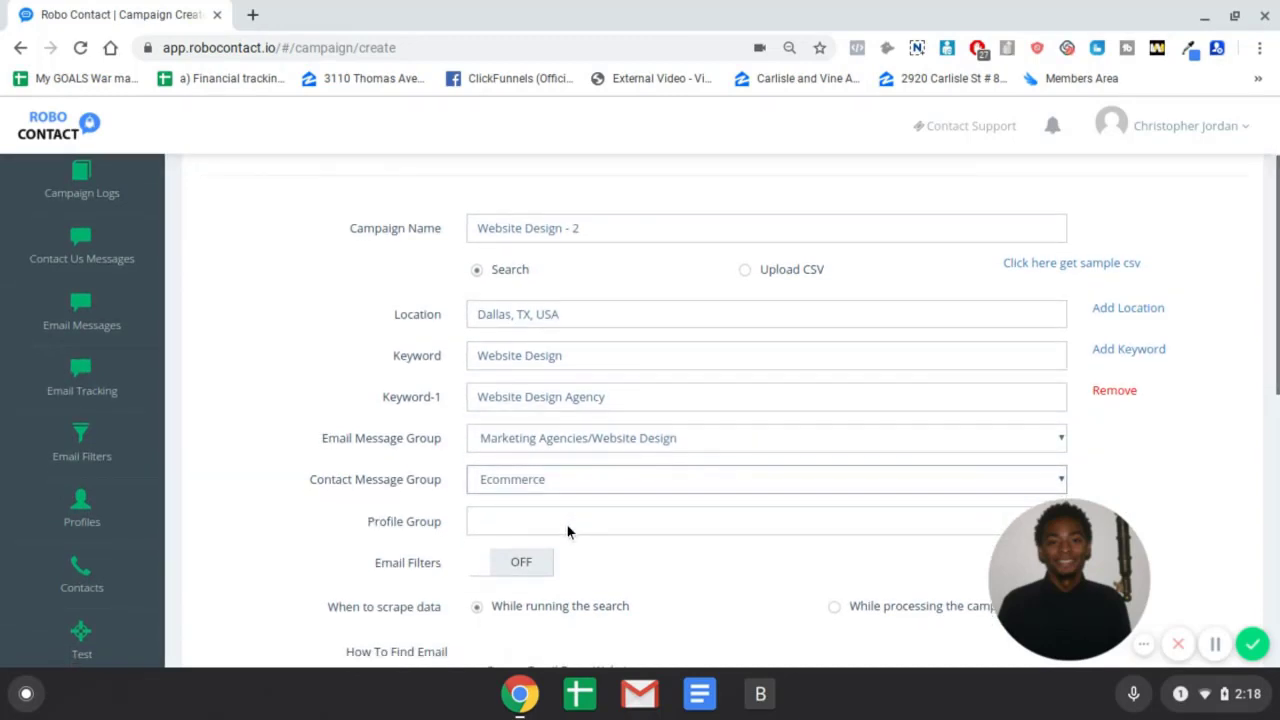
left_click(587, 606)
scroll(548, 519, "down", 1)
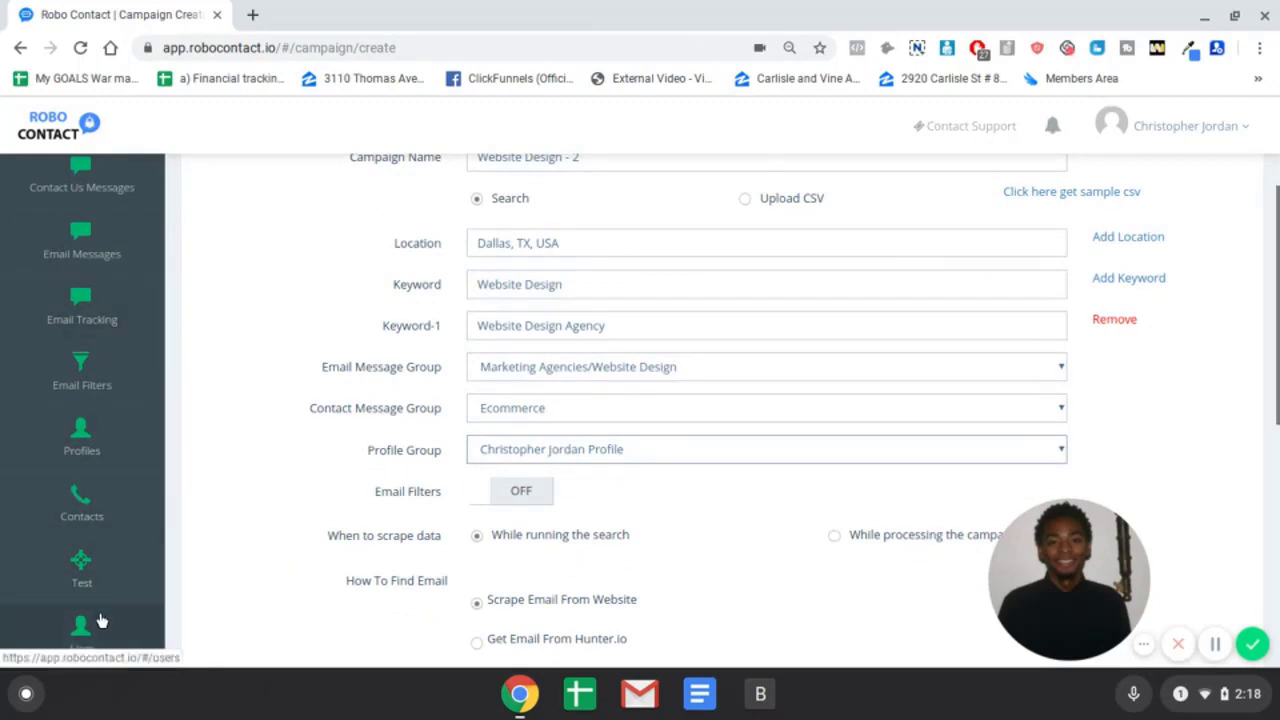
- Switch the campaign's email filters on and back off
scroll(101, 621, "down", 1)
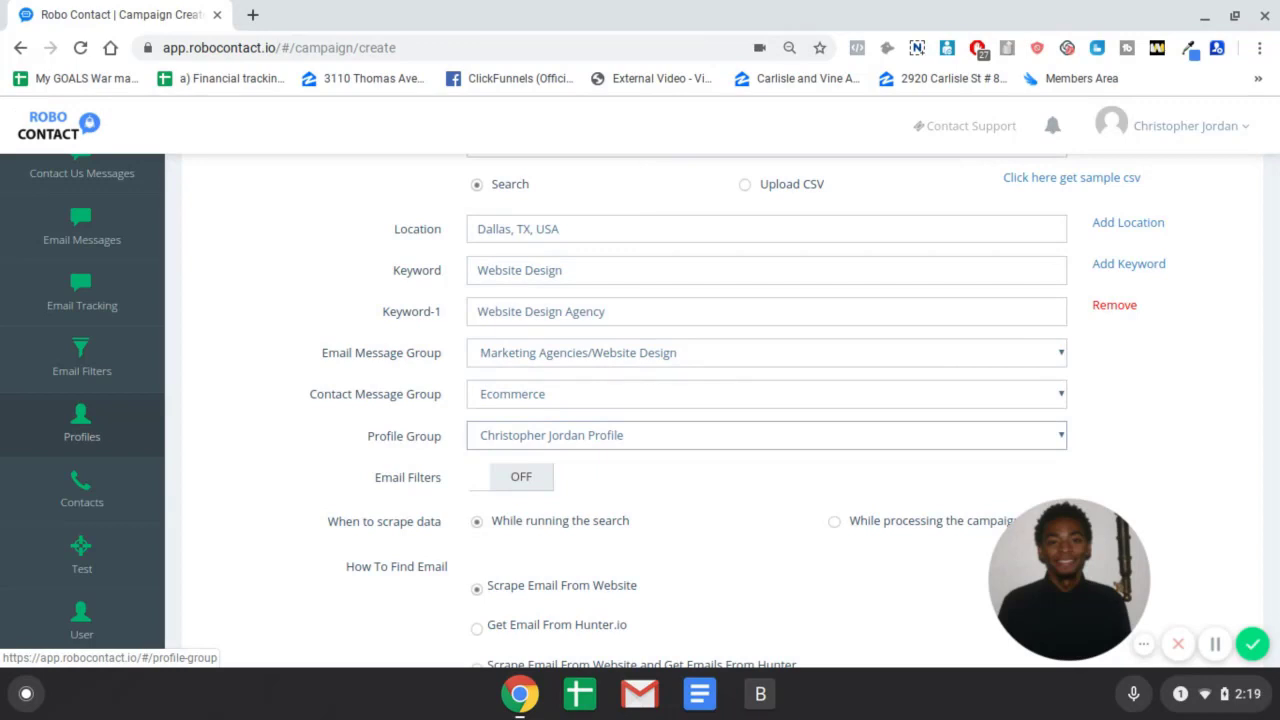
scroll(340, 457, "down", 1)
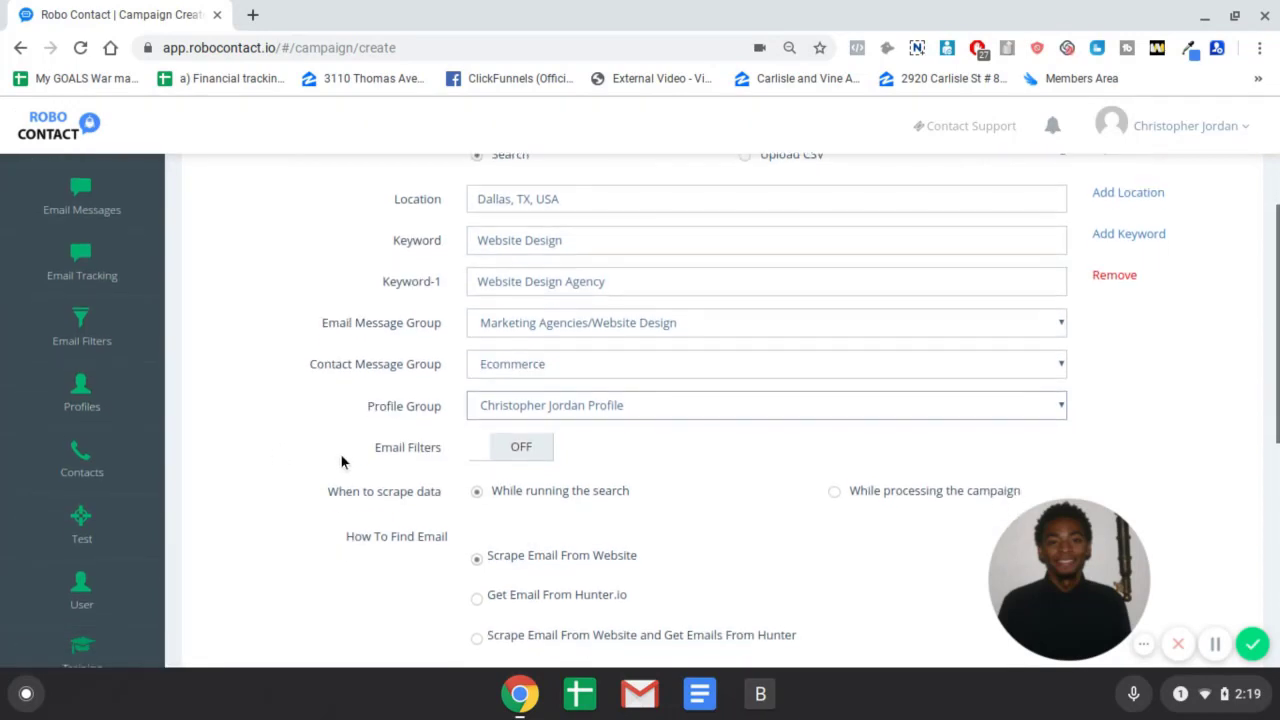
scroll(350, 440, "down", 2)
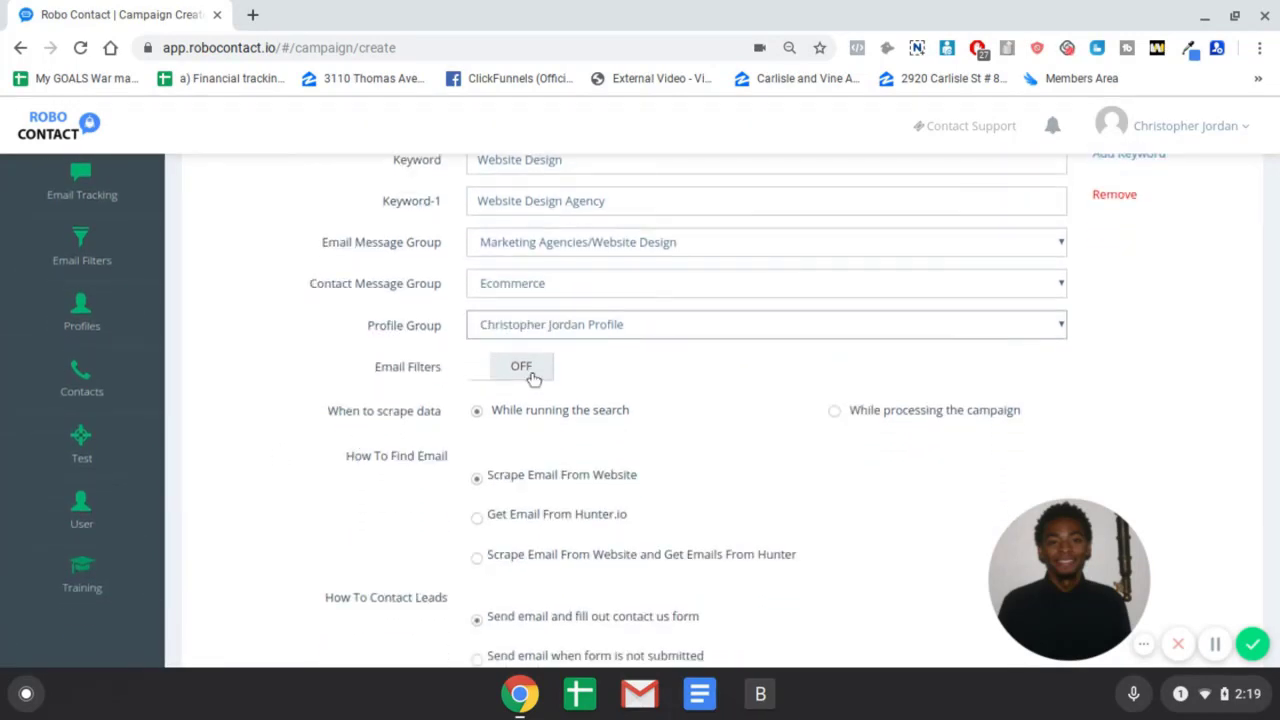
left_click(533, 378)
left_click(533, 378)
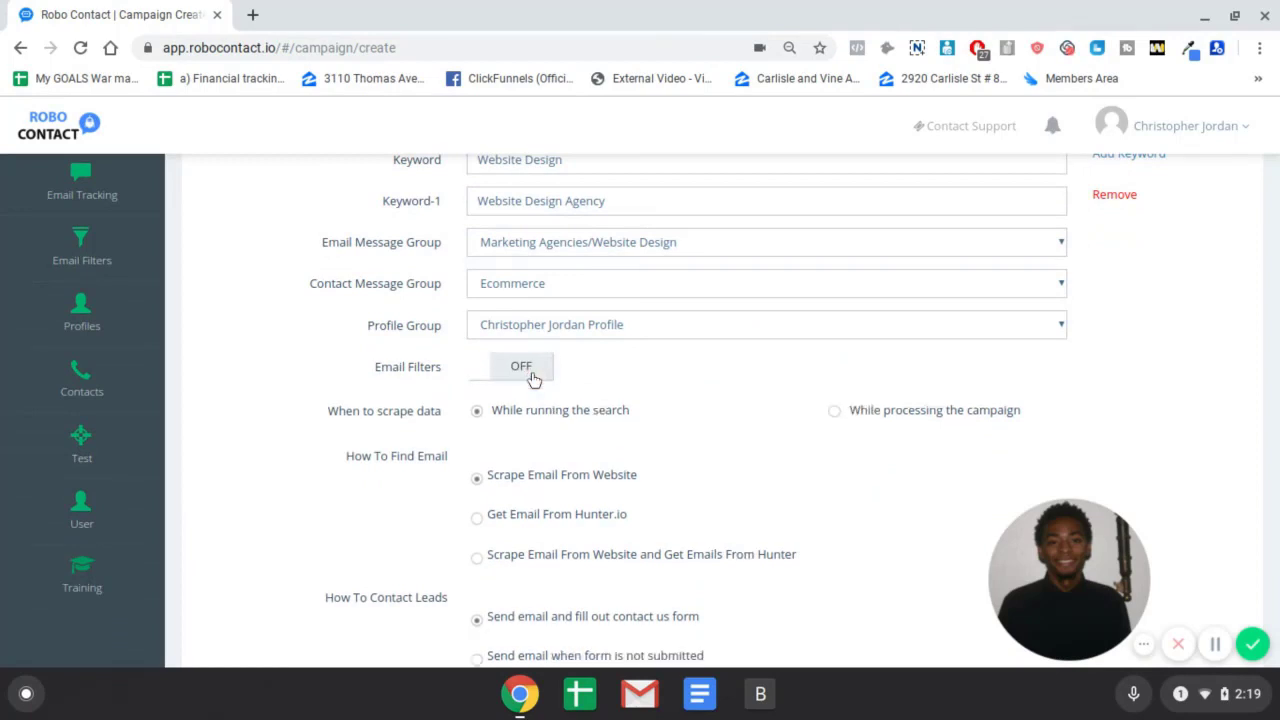
- Set the email finding method to Scrape Email From Website and Get Emails From Hunter
scroll(643, 468, "down", 2)
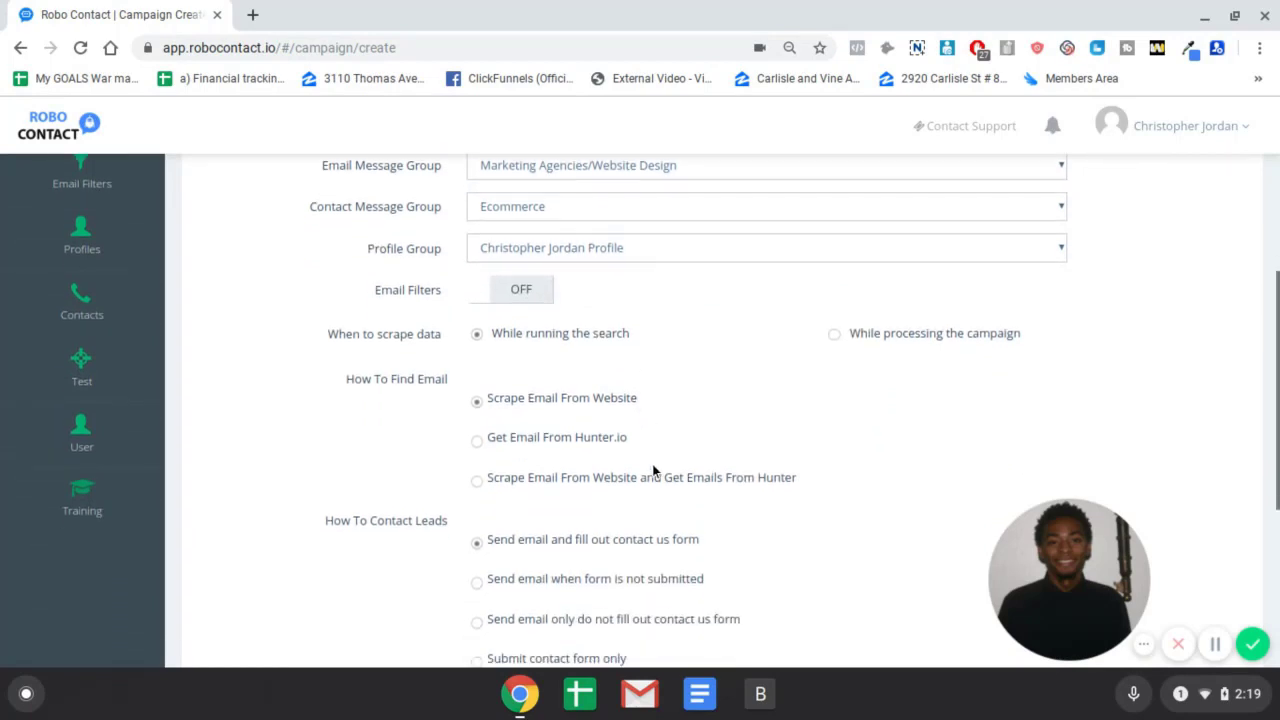
scroll(759, 367, "down", 1)
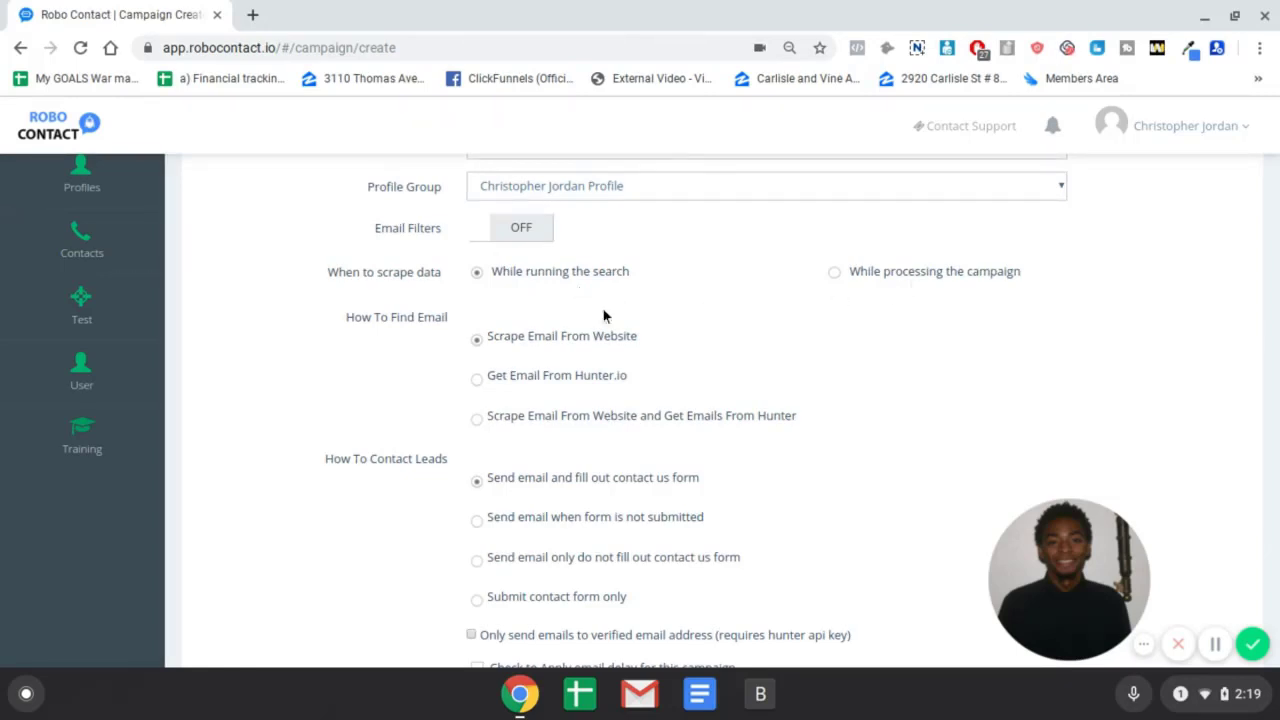
scroll(675, 300, "down", 2)
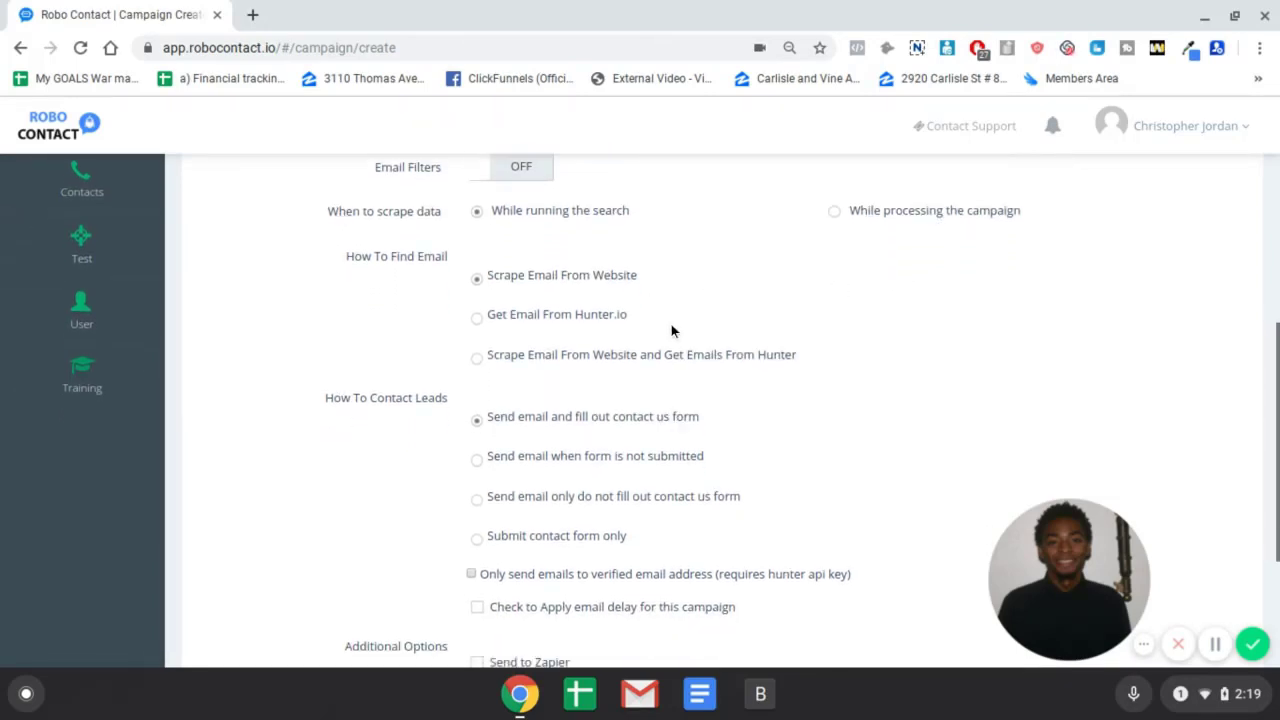
scroll(663, 331, "down", 2)
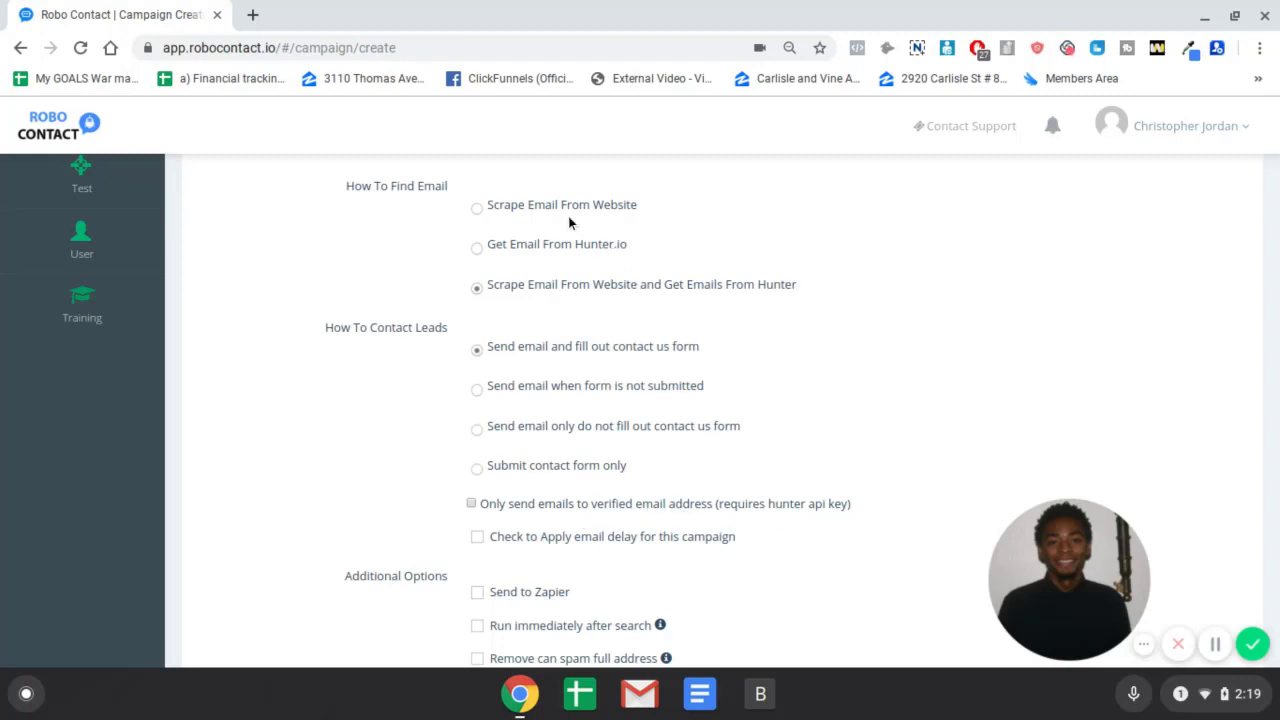
left_click(508, 206)
left_click(548, 290)
- Restrict sending to verified email addresses and contact leads by email only, without filling out the contact us form
scroll(877, 421, "down", 1)
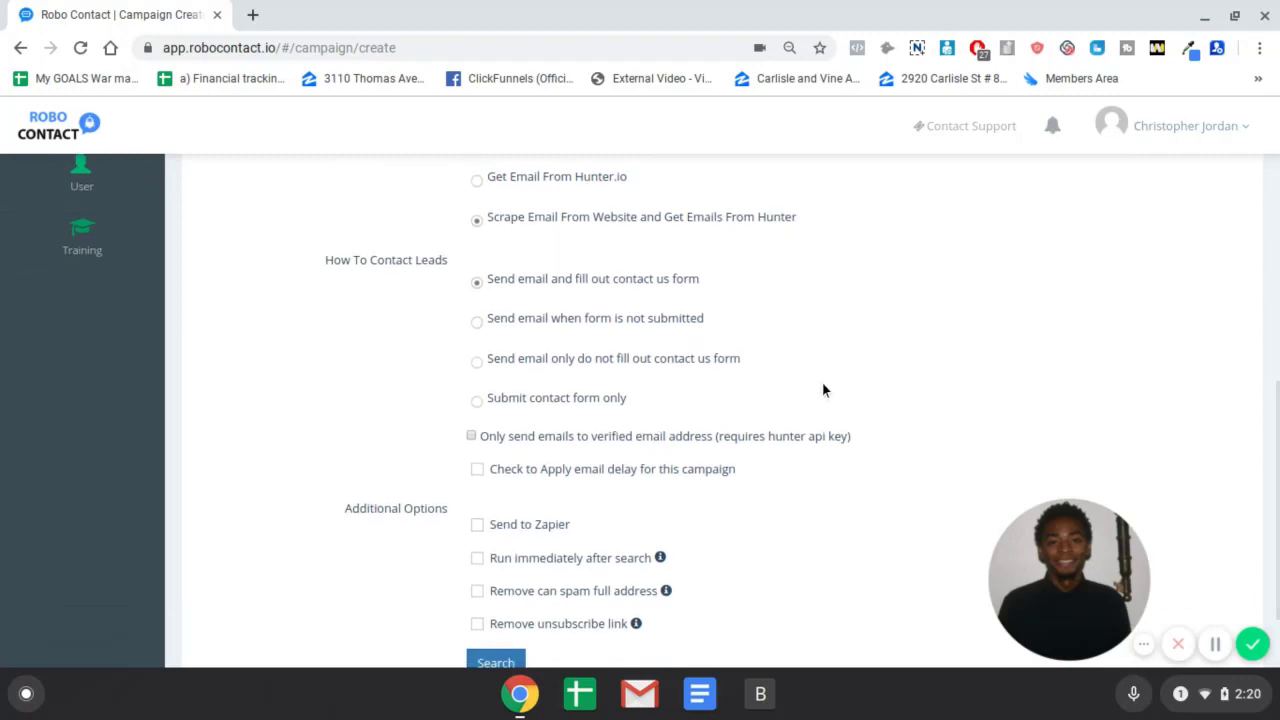
scroll(585, 178, "up", 1)
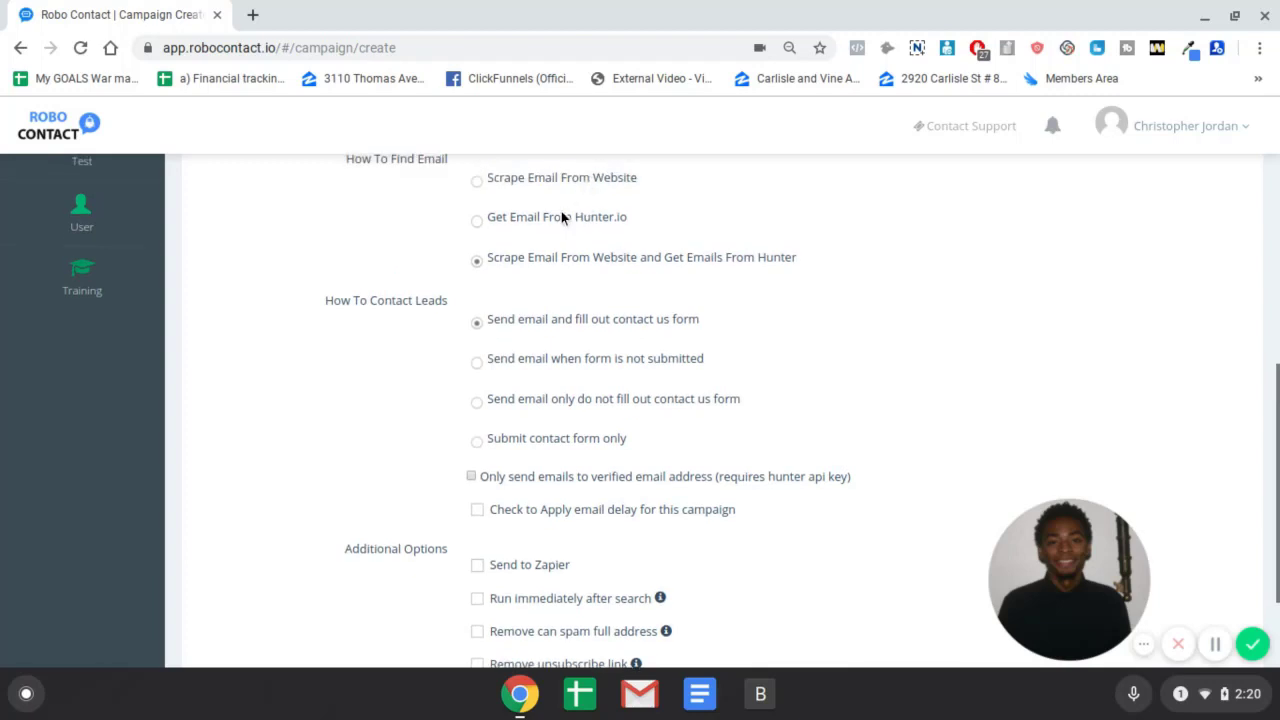
scroll(768, 341, "down", 1)
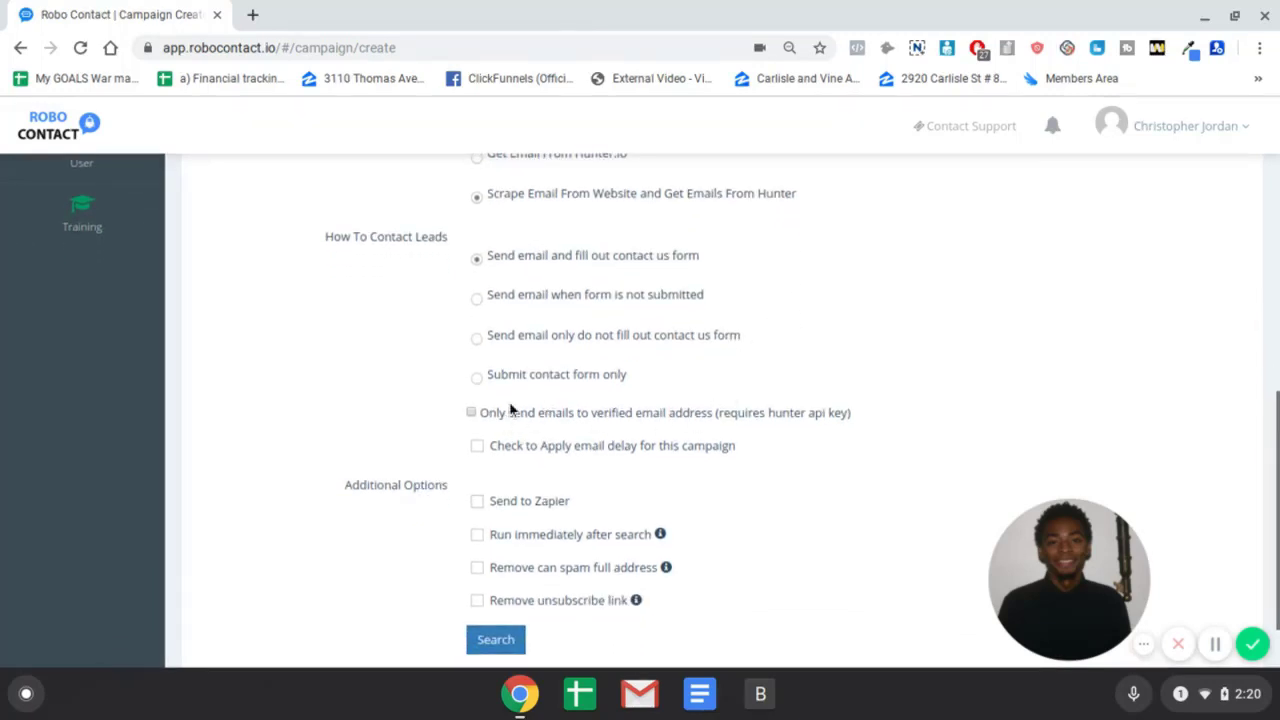
left_click(536, 418)
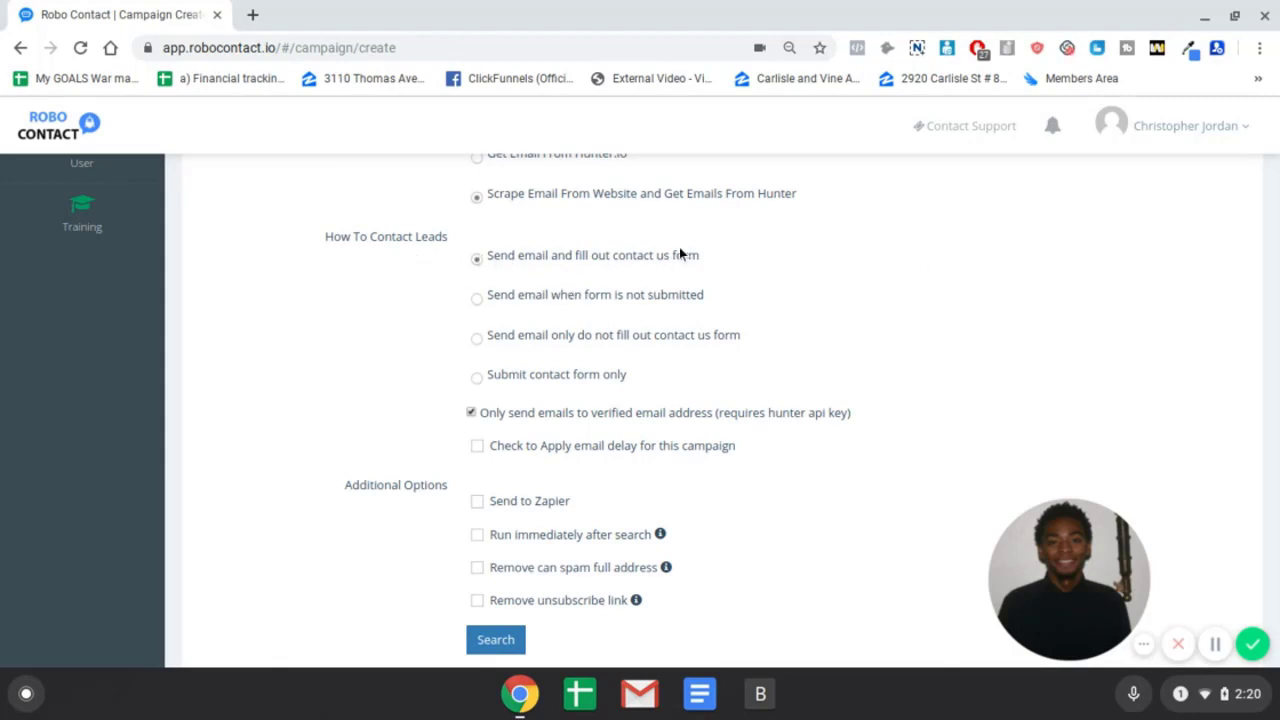
left_click(499, 299)
left_click(577, 341)
scroll(569, 375, "down", 2)
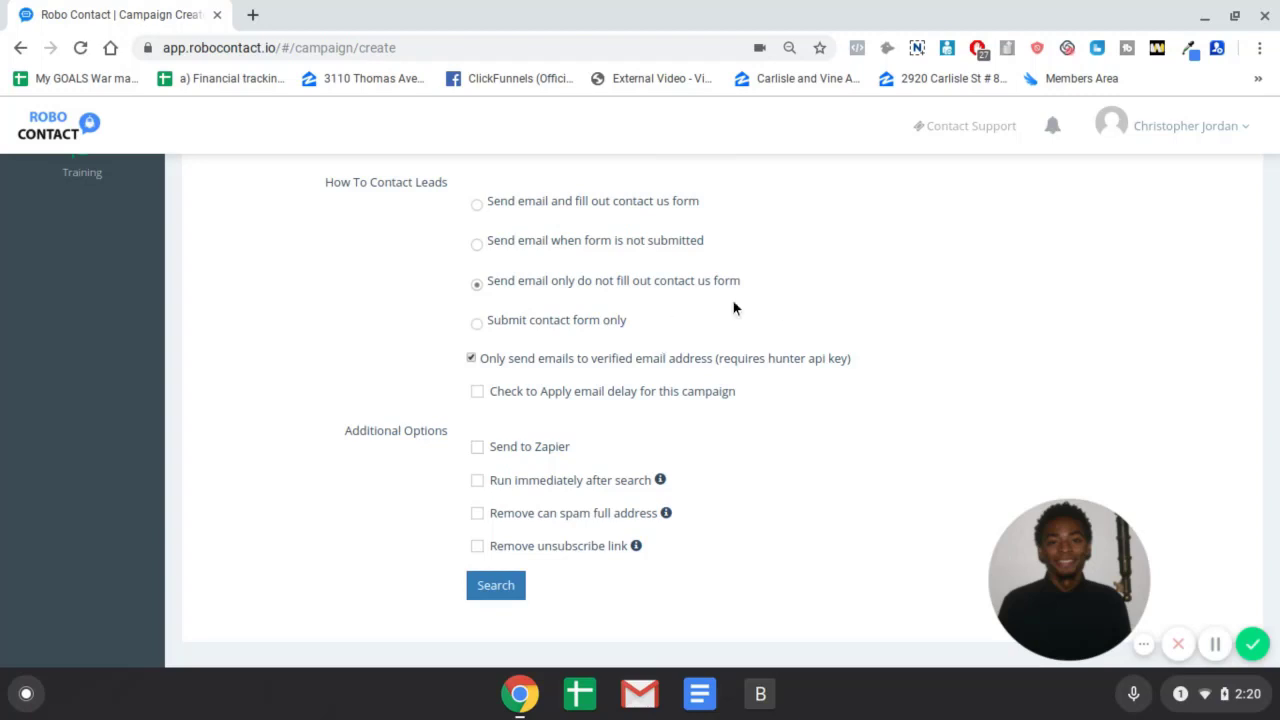
scroll(732, 299, "down", 2)
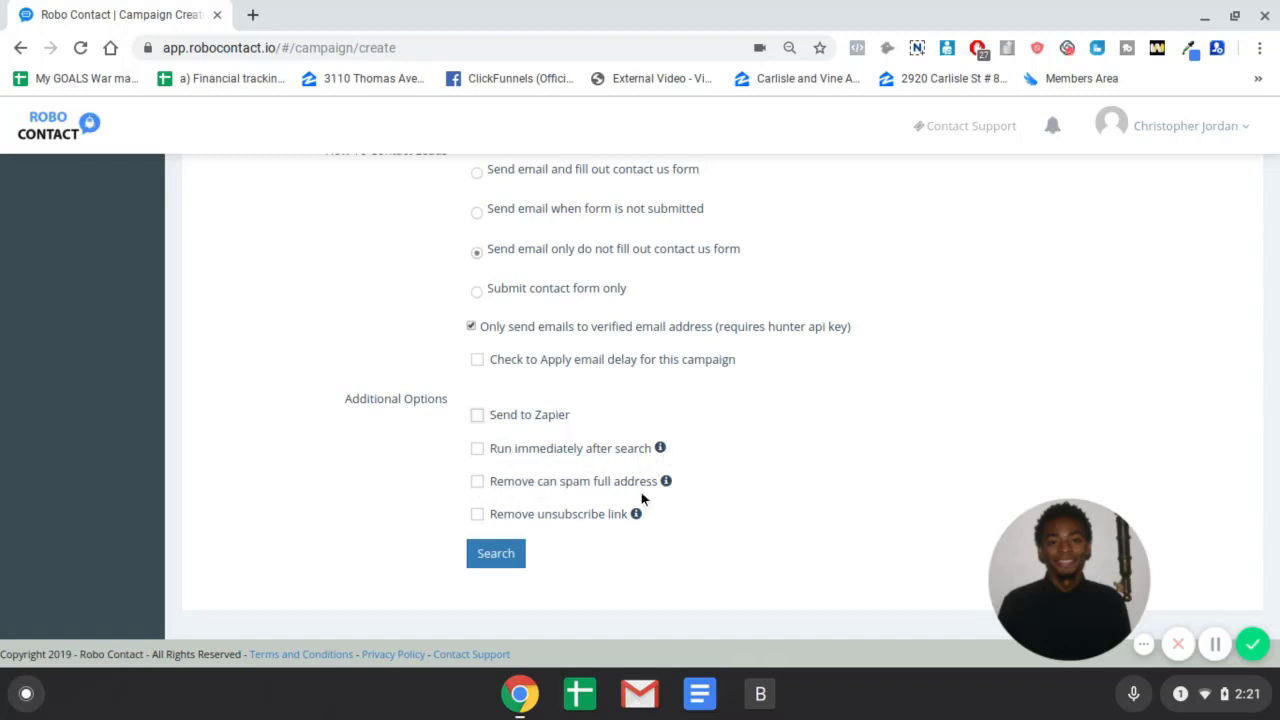
- Remove the can-spam full address and the unsubscribe link from the emails, and run the campaign's search for multiple keywords
left_click(555, 485)
left_click(510, 560)
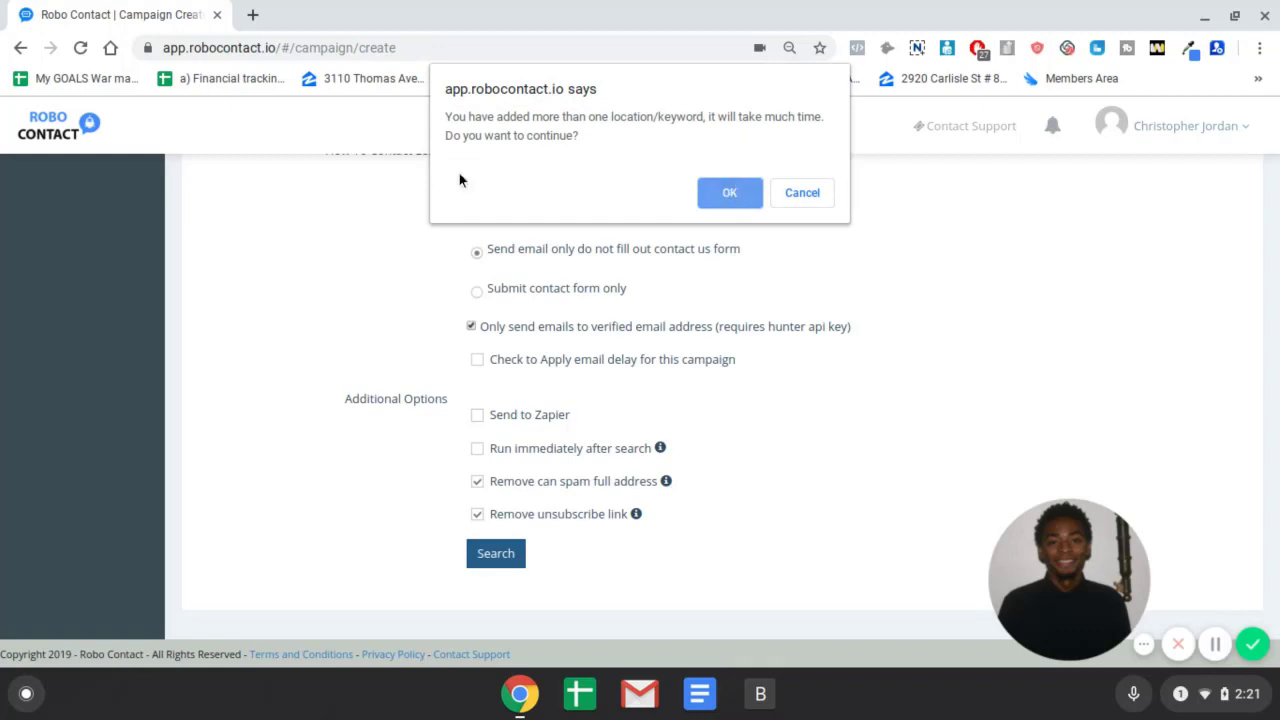
left_click(724, 191)
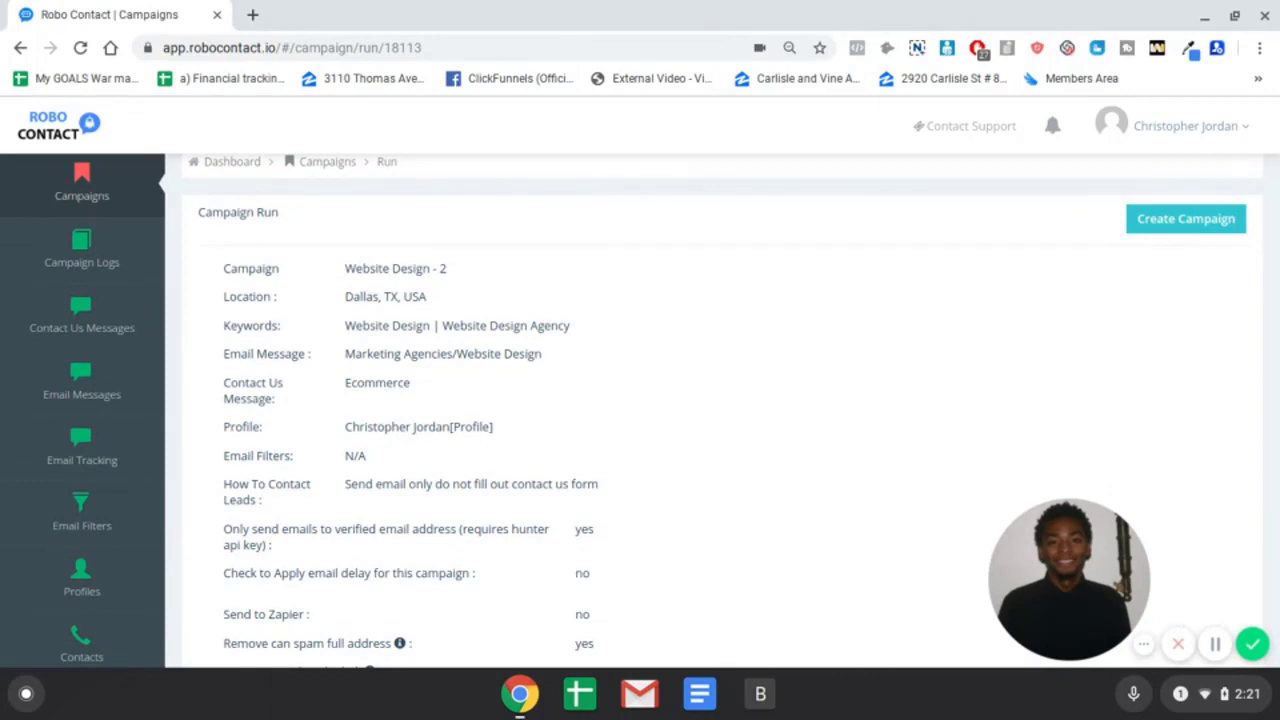
scroll(1050, 258, "down", 3)
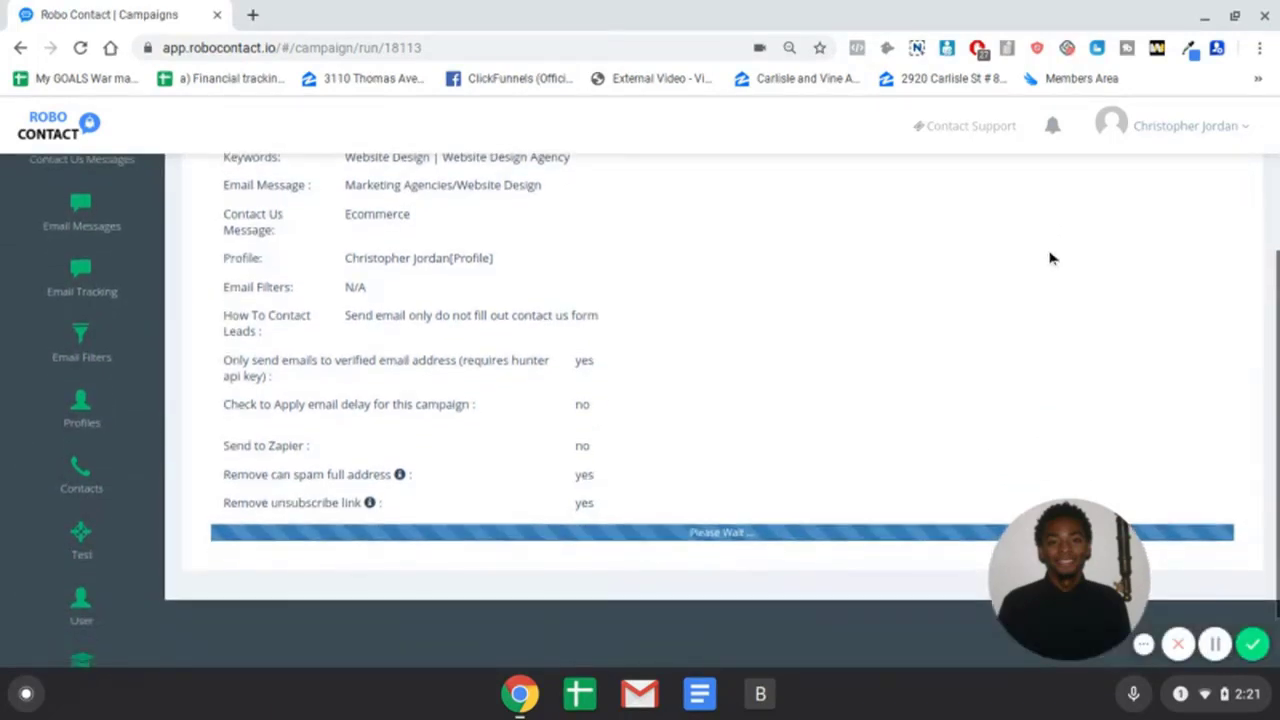
scroll(1045, 258, "down", 2)
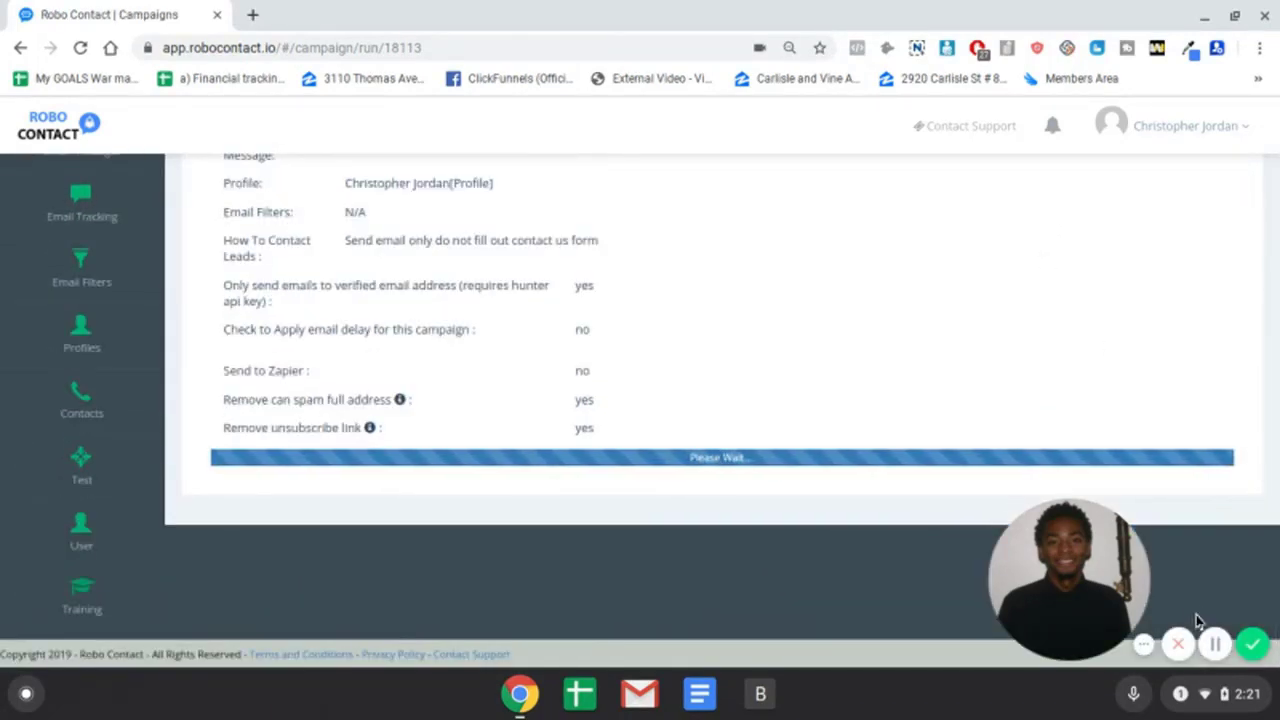
left_click(1215, 645)
left_click(1215, 645)
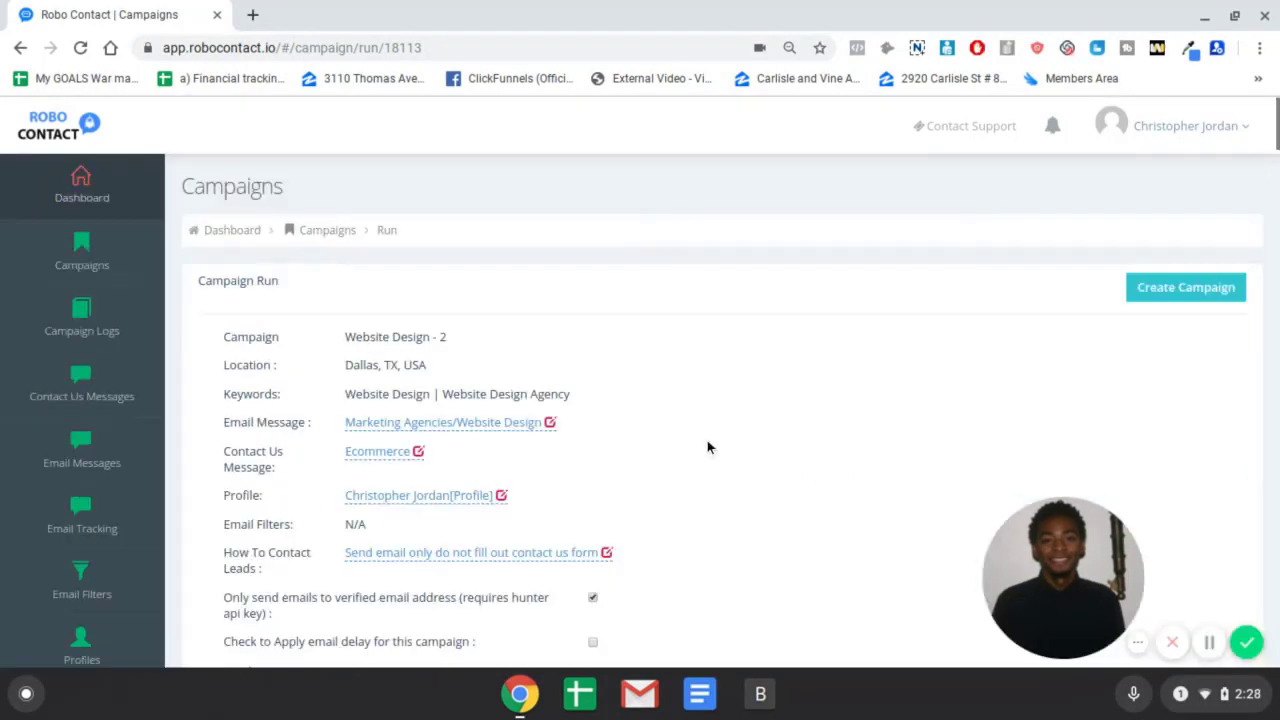
- Review the campaign's run settings and the found leads' contact details, social links, pixels, SSL, rating and form status
scroll(700, 444, "down", 2)
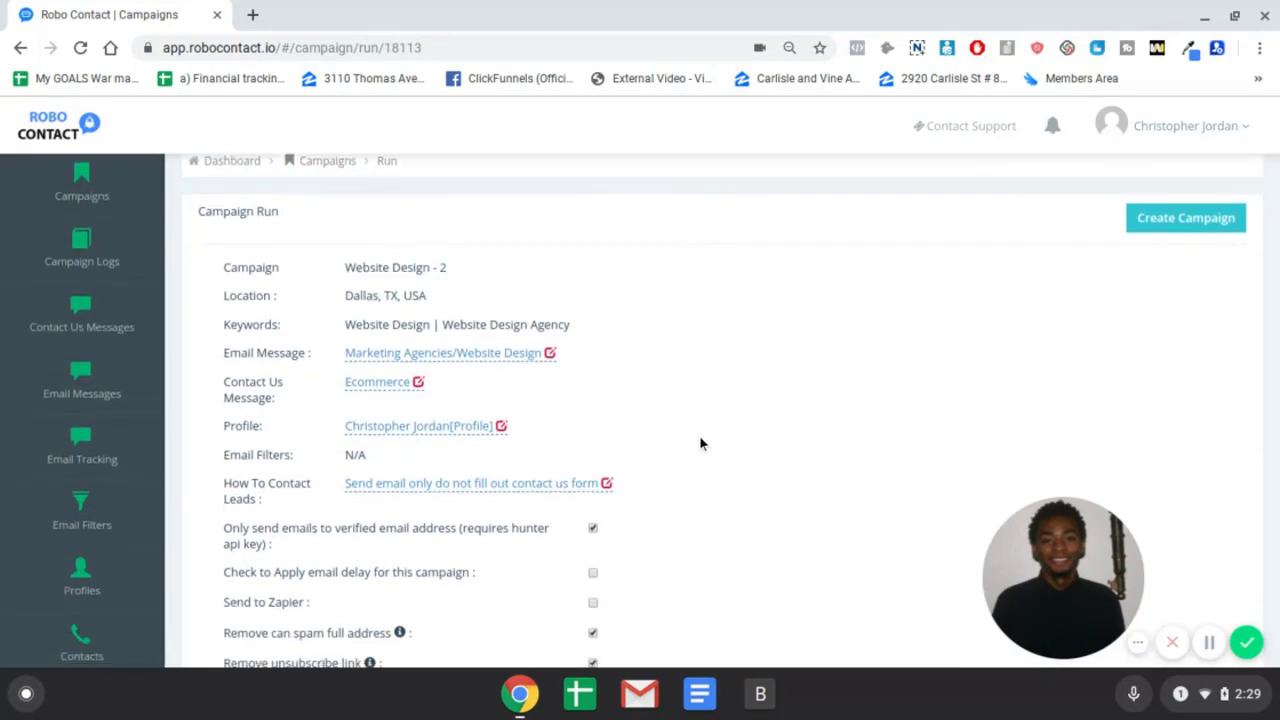
scroll(700, 443, "down", 1)
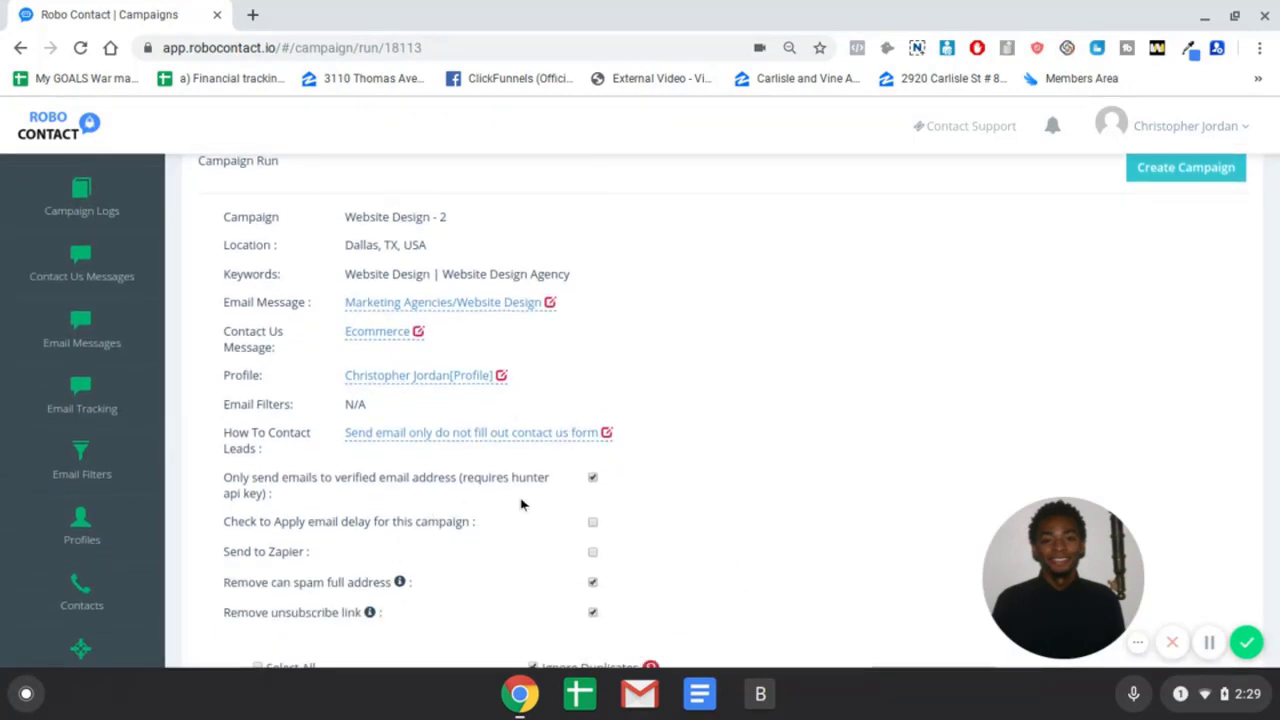
scroll(628, 423, "down", 2)
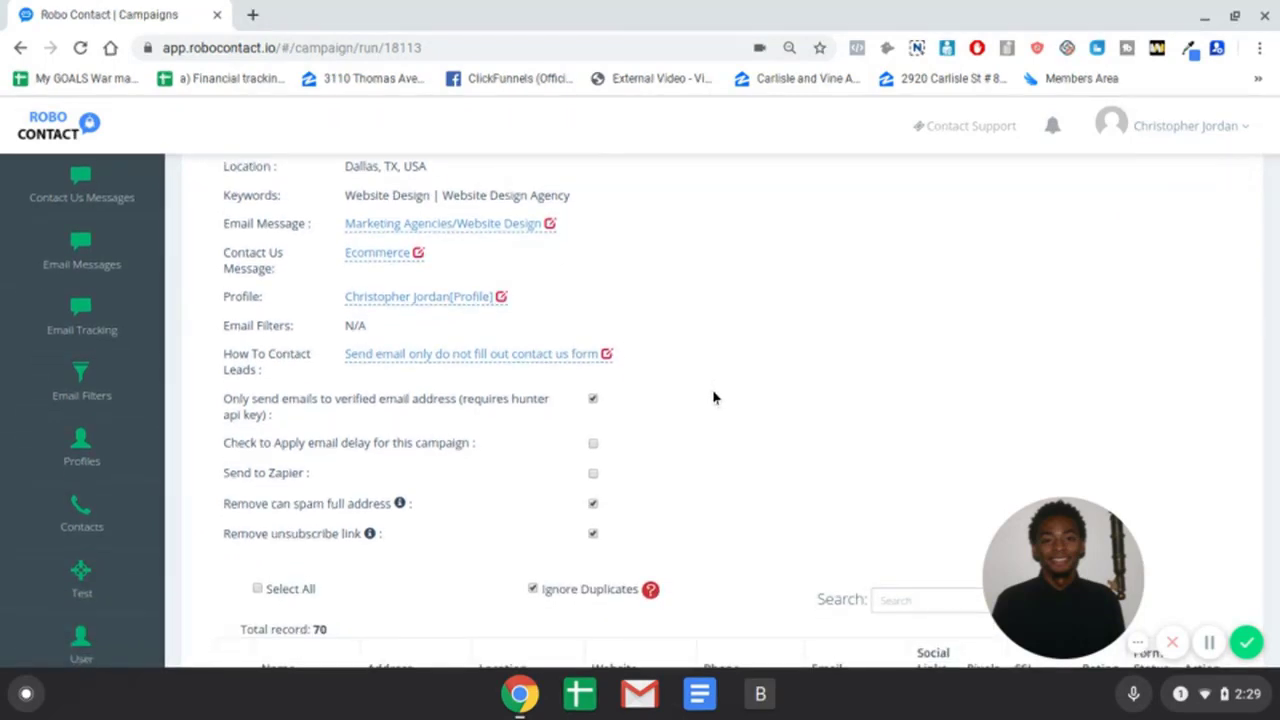
scroll(716, 392, "down", 4)
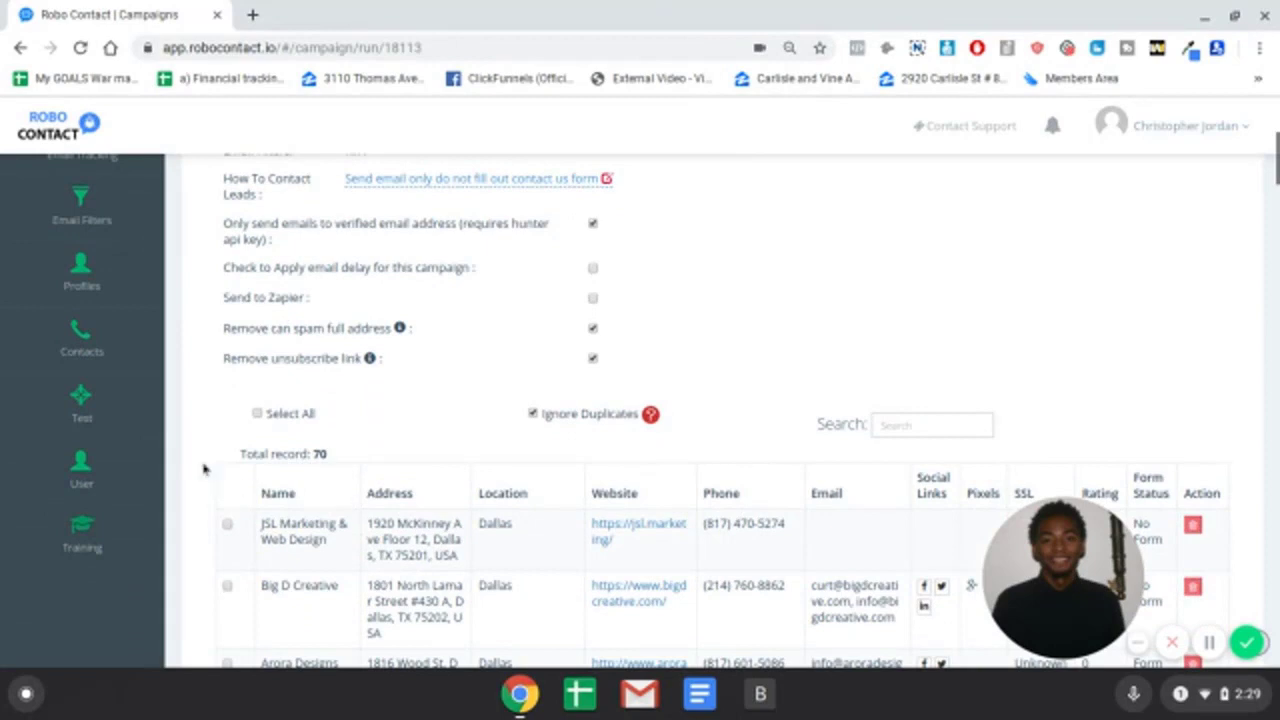
scroll(298, 488, "down", 2)
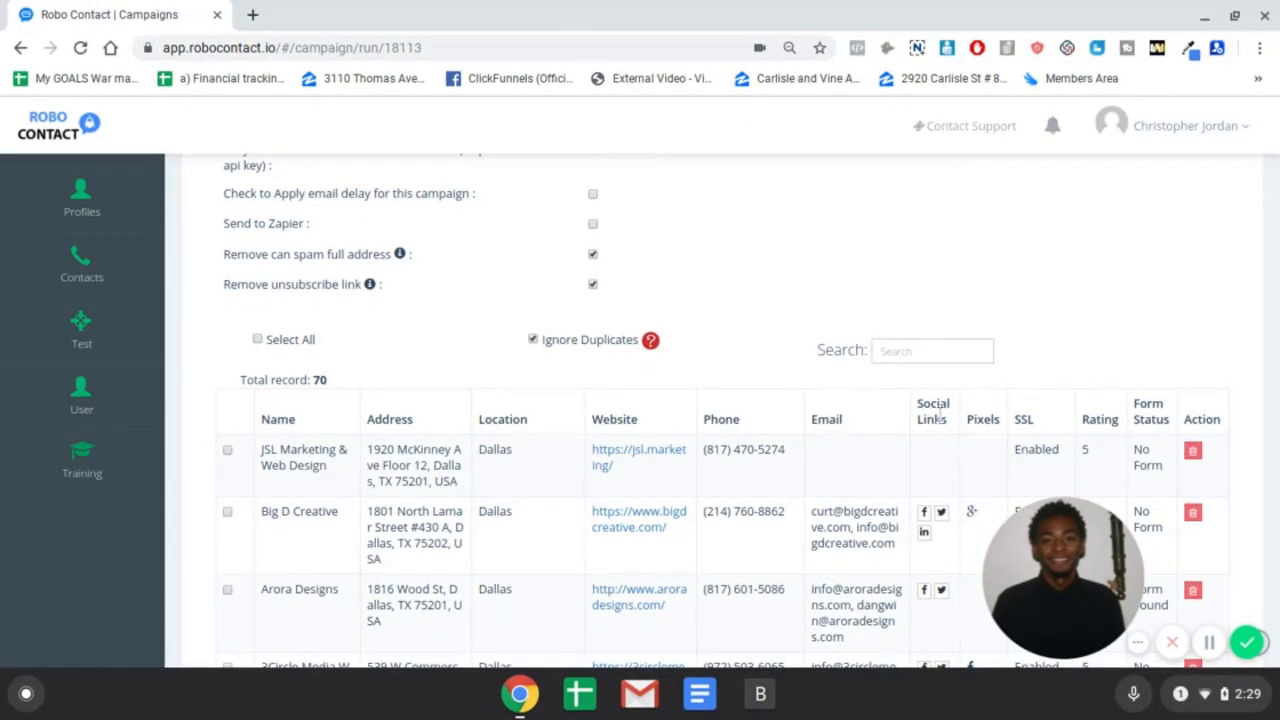
scroll(944, 459, "down", 1)
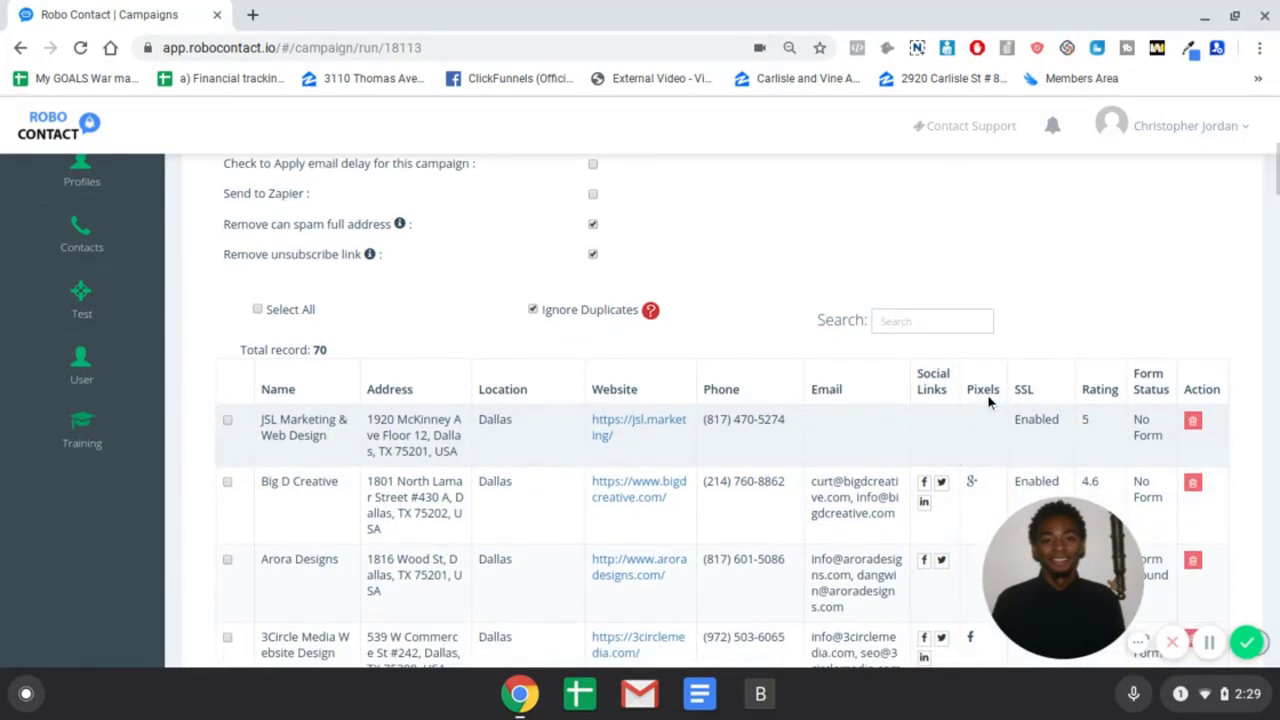
scroll(988, 394, "down", 2)
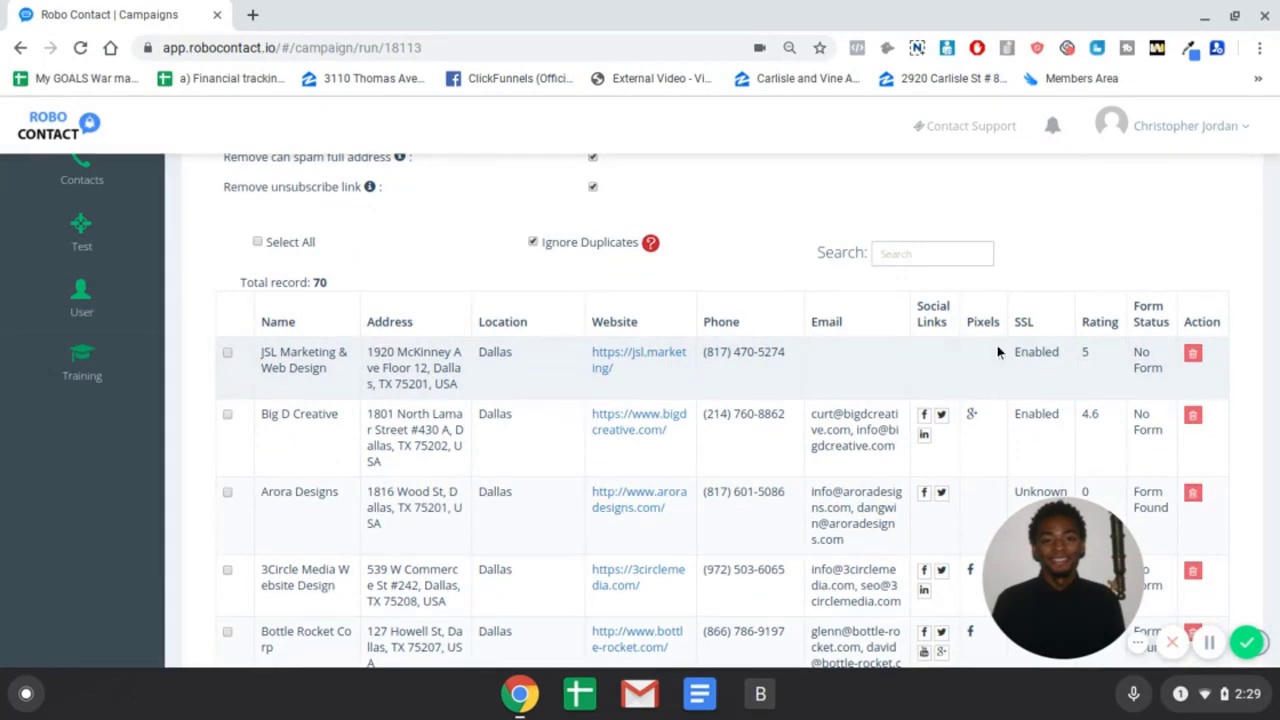
scroll(1000, 341, "down", 1)
scroll(999, 340, "down", 3)
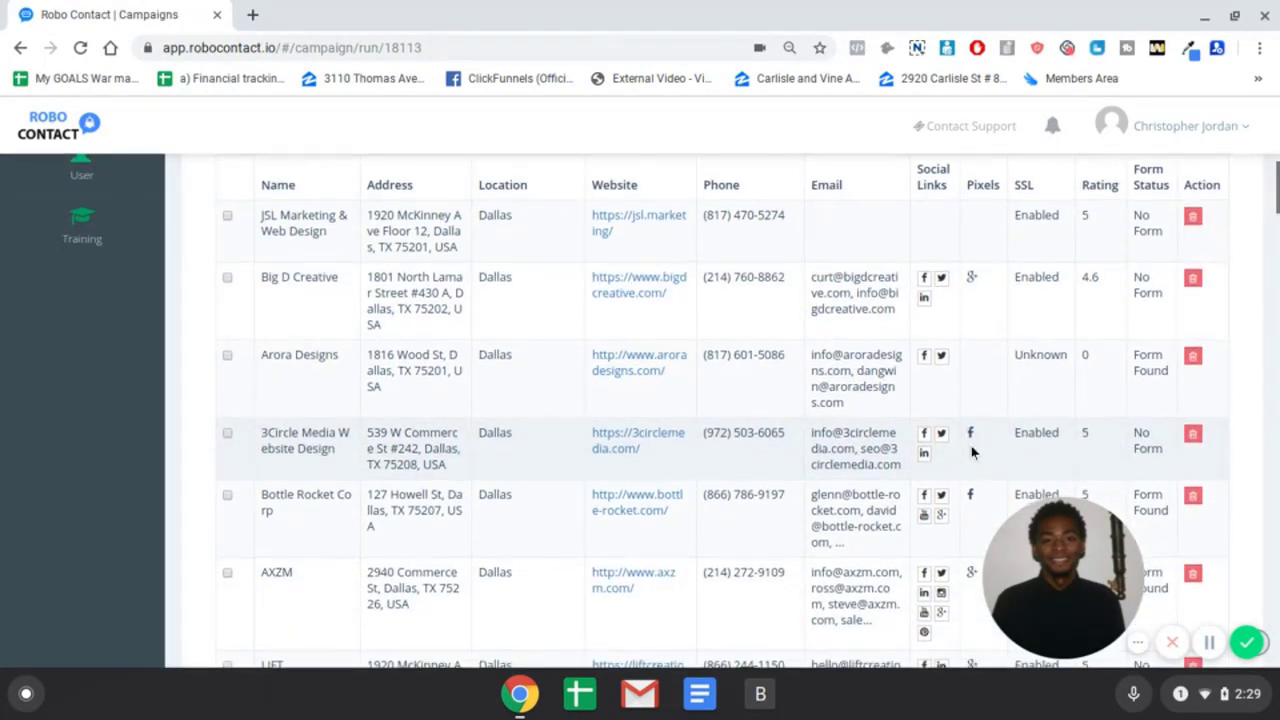
scroll(971, 455, "down", 1)
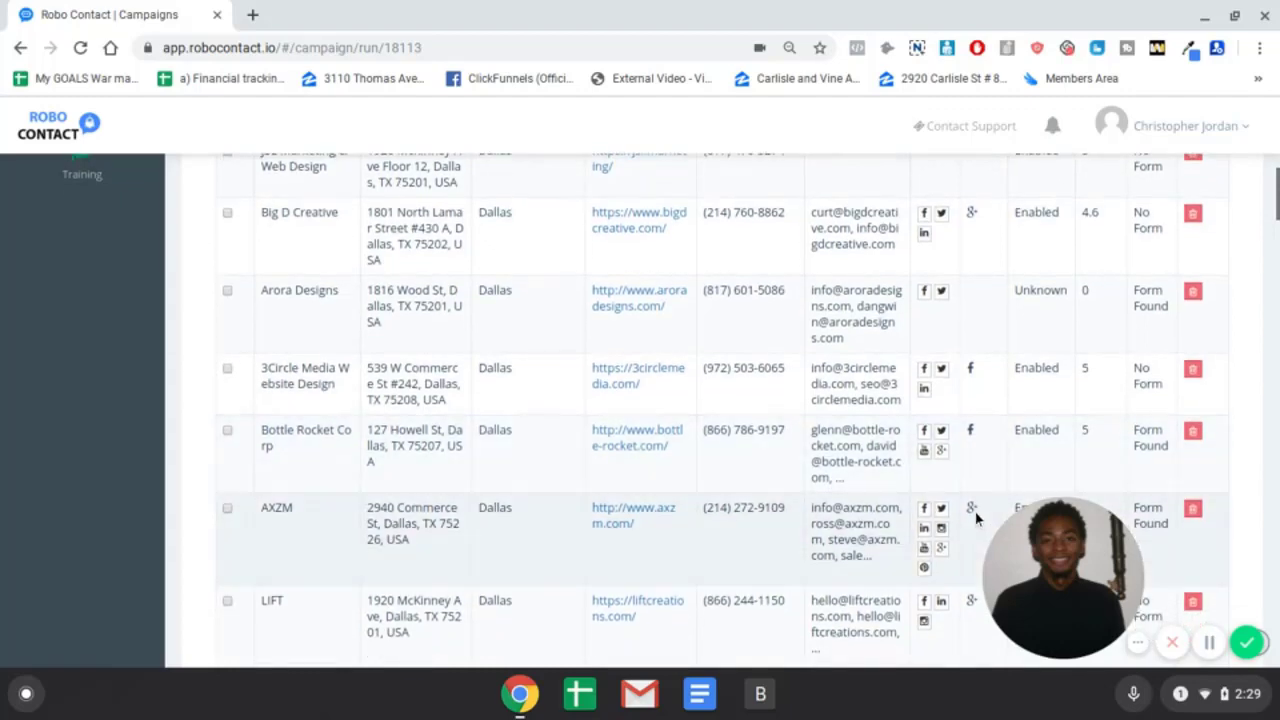
scroll(975, 513, "down", 3)
scroll(975, 514, "down", 6)
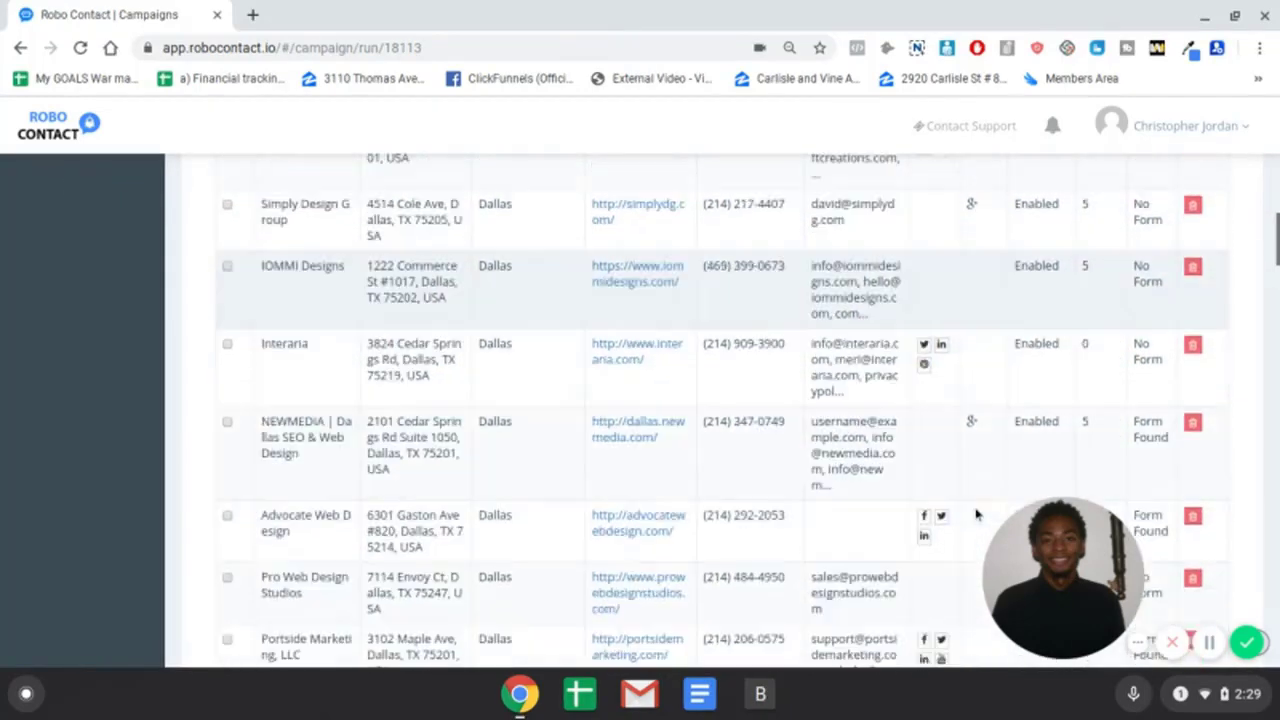
scroll(925, 338, "up", 12)
scroll(925, 338, "down", 5)
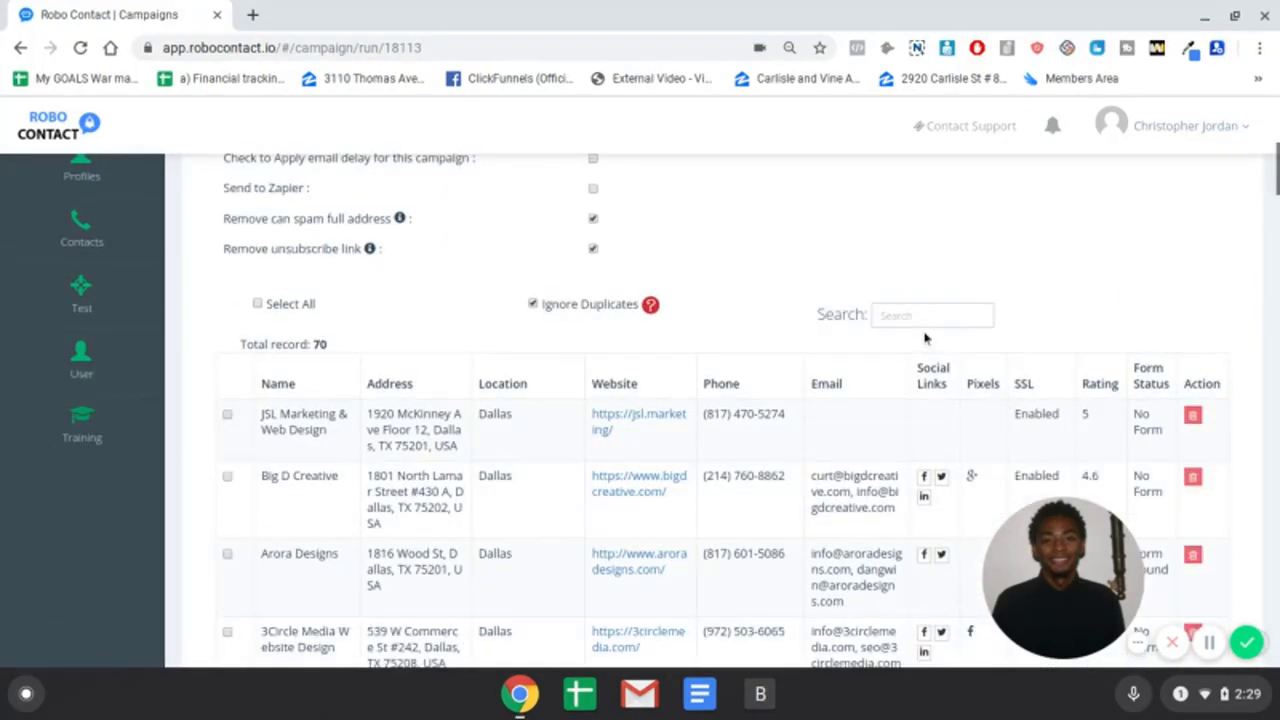
- Delete the JSL Marketing & Web Design lead from the campaign results
scroll(1077, 300, "up", 1)
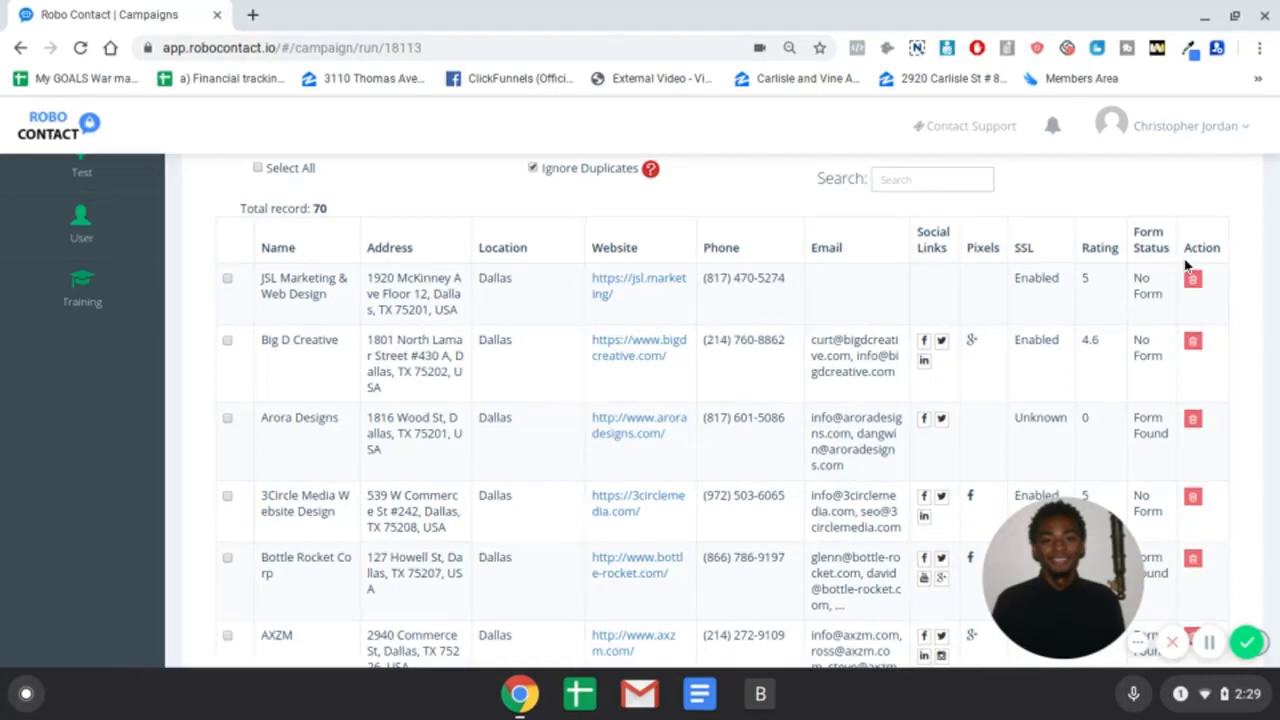
scroll(1190, 320, "down", 1)
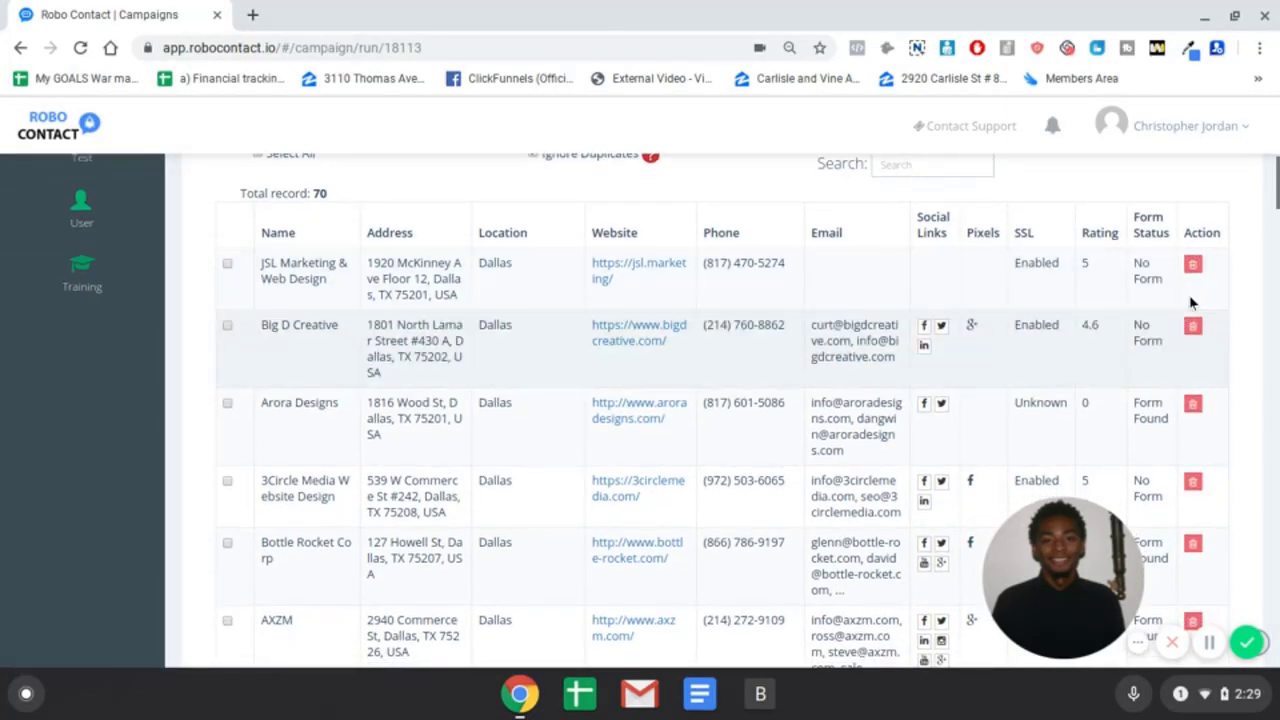
scroll(1192, 335, "down", 2)
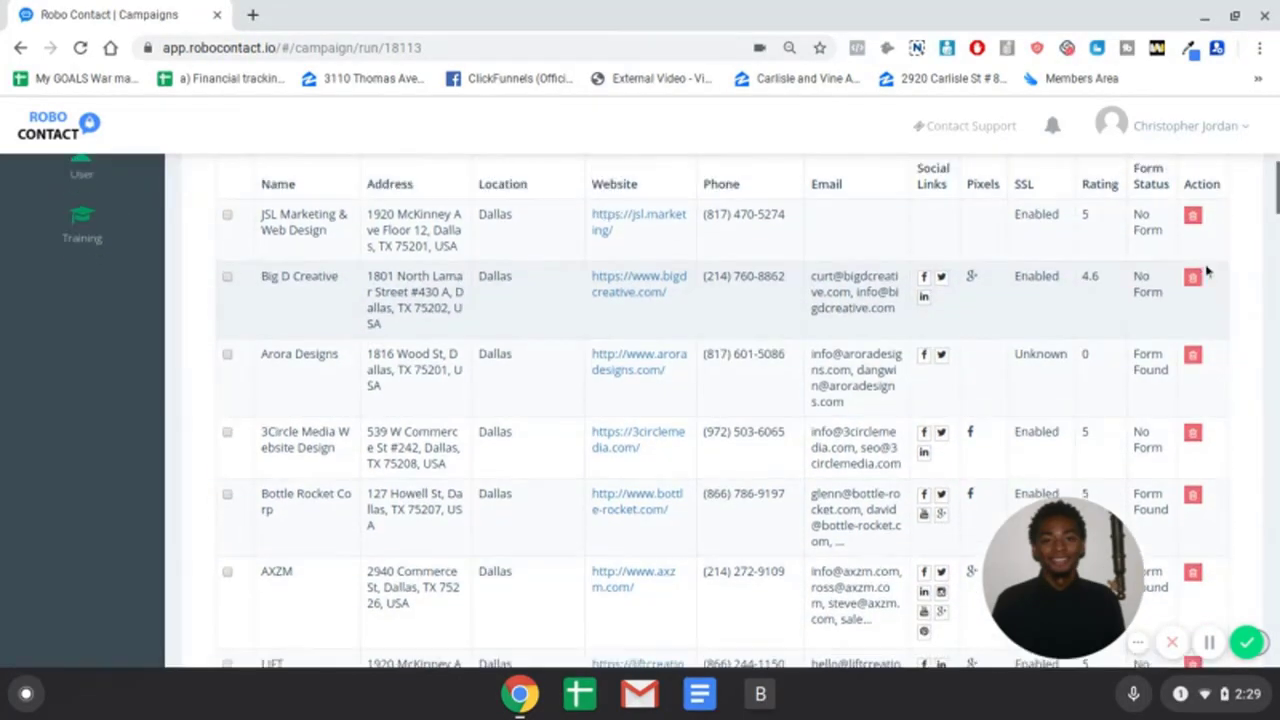
scroll(1200, 268, "up", 2)
left_click(1192, 250)
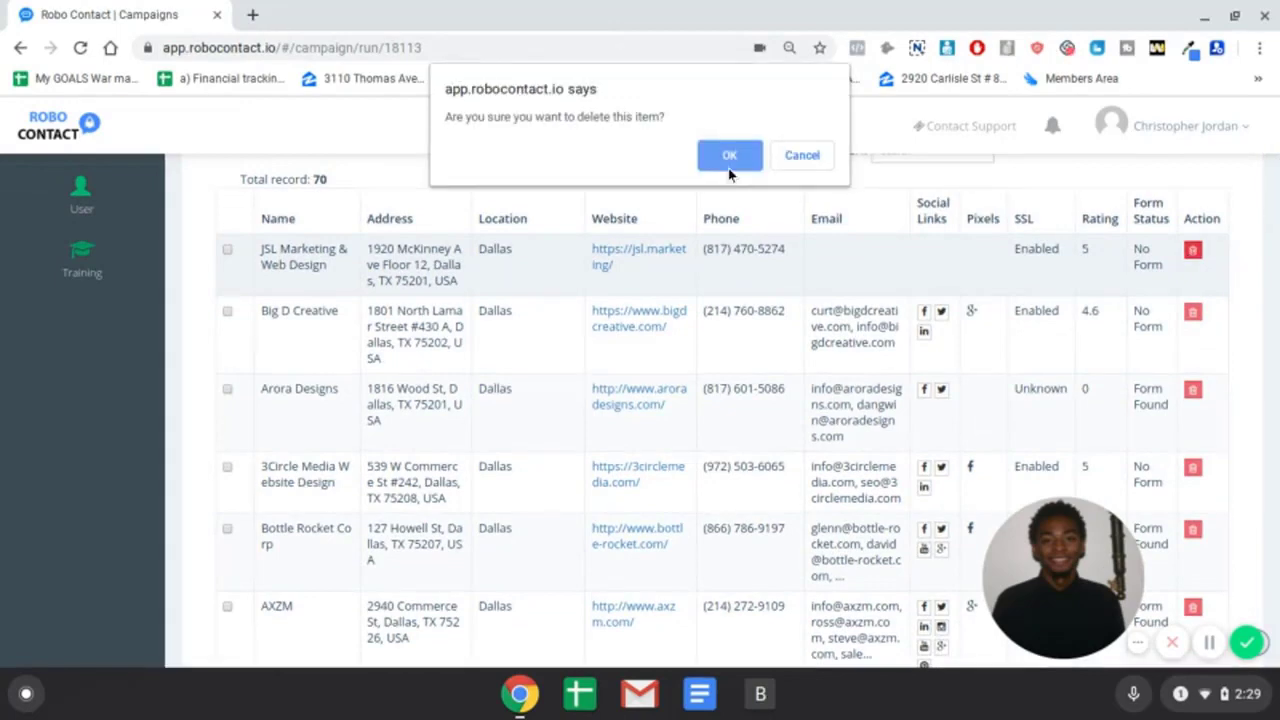
left_click(733, 155)
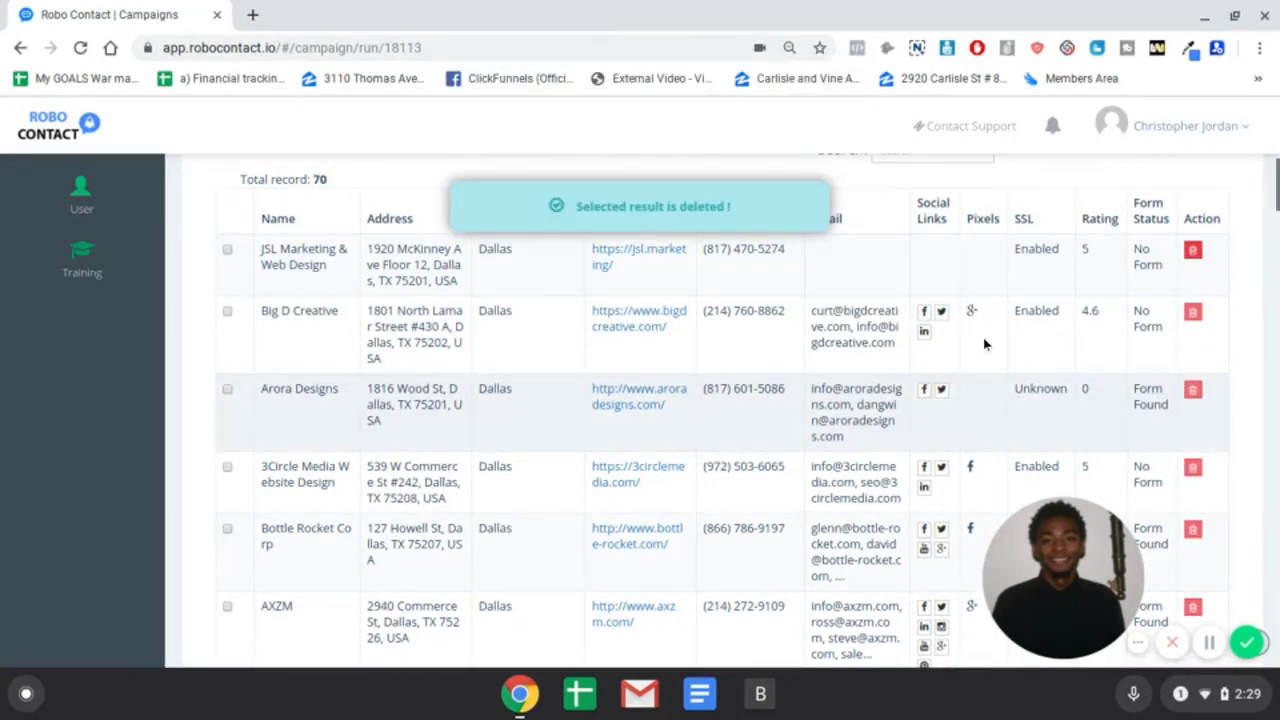
- Look through the remaining leads to the end of the list and select all of them
scroll(984, 344, "down", 1)
scroll(822, 352, "down", 5)
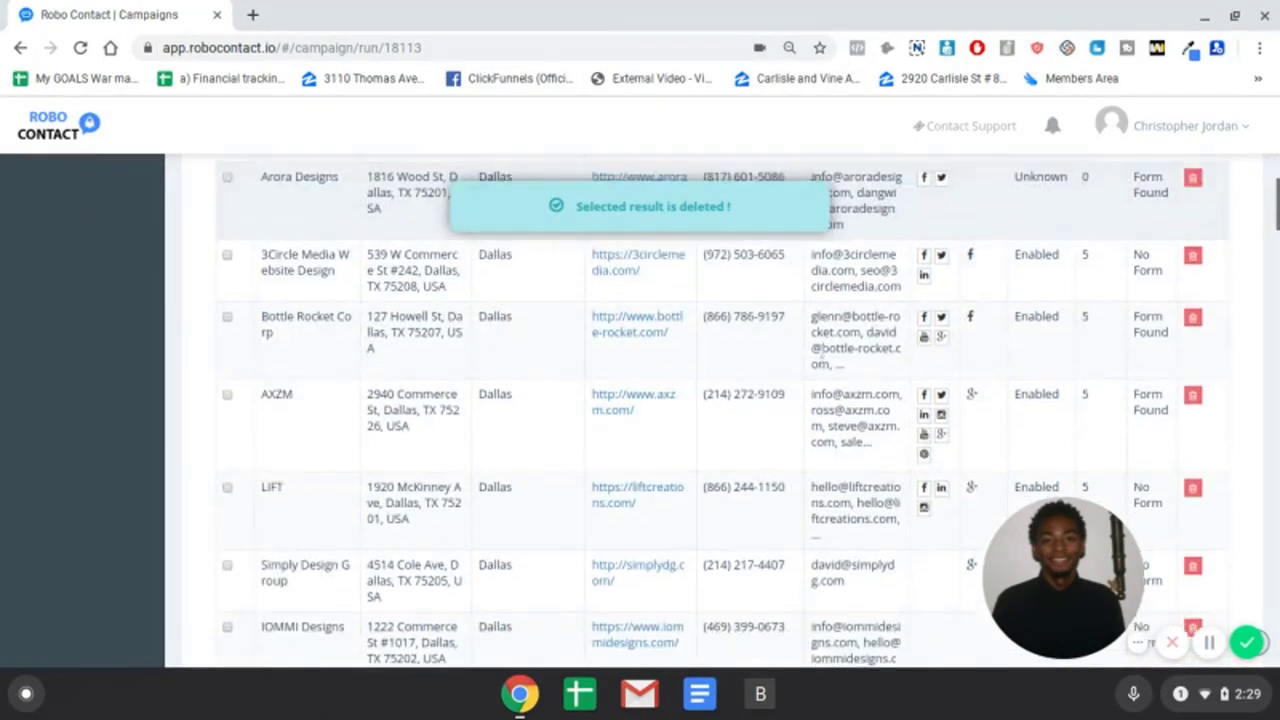
scroll(311, 284, "up", 6)
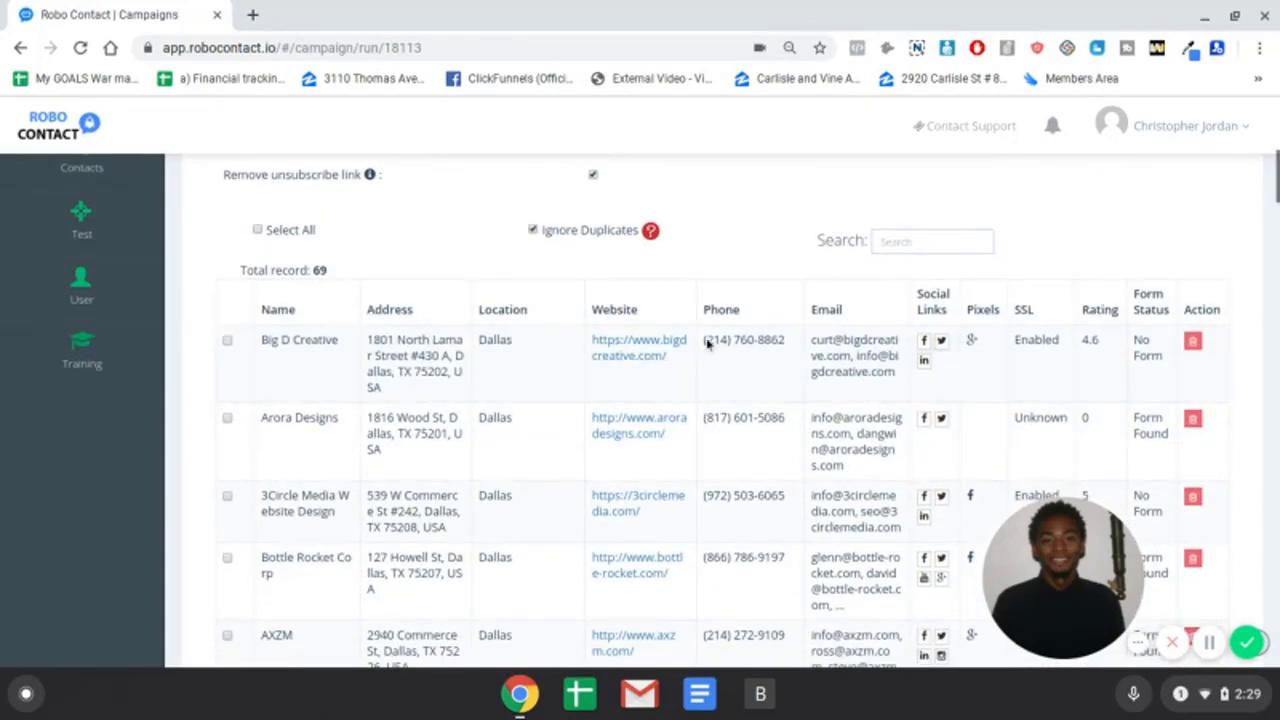
scroll(707, 342, "down", 15)
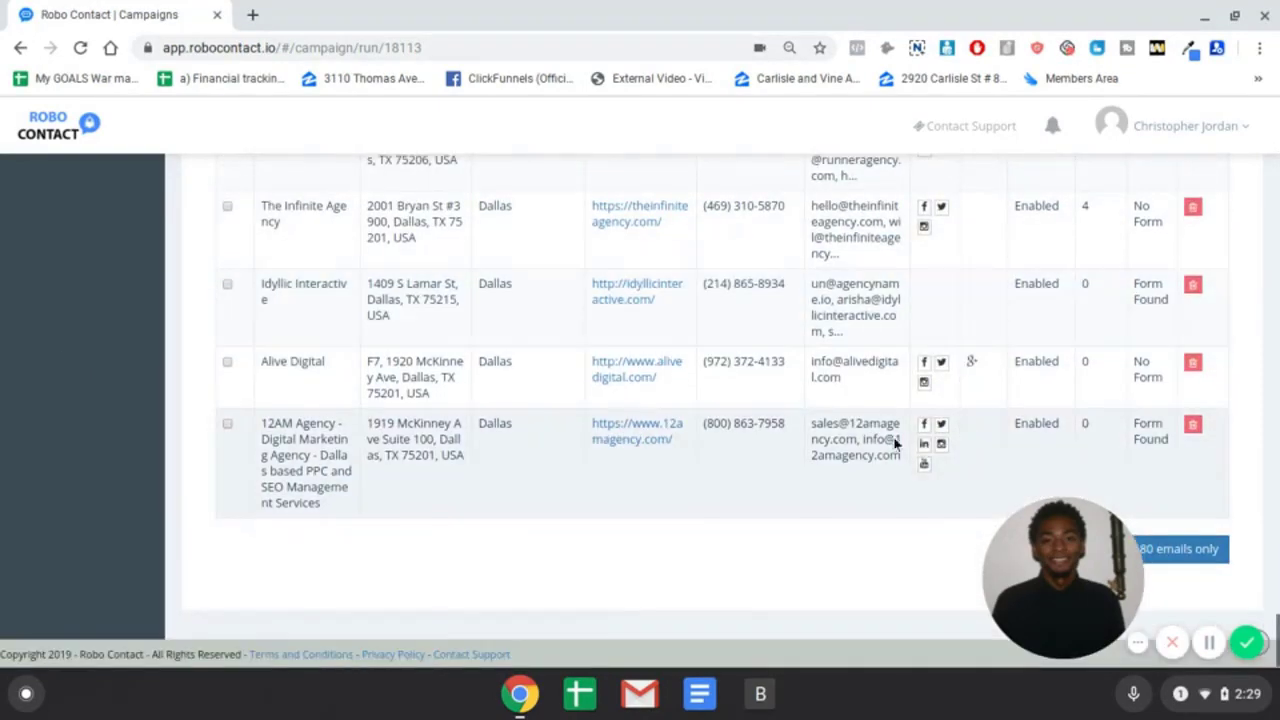
left_click_drag(1063, 601, 80, 586)
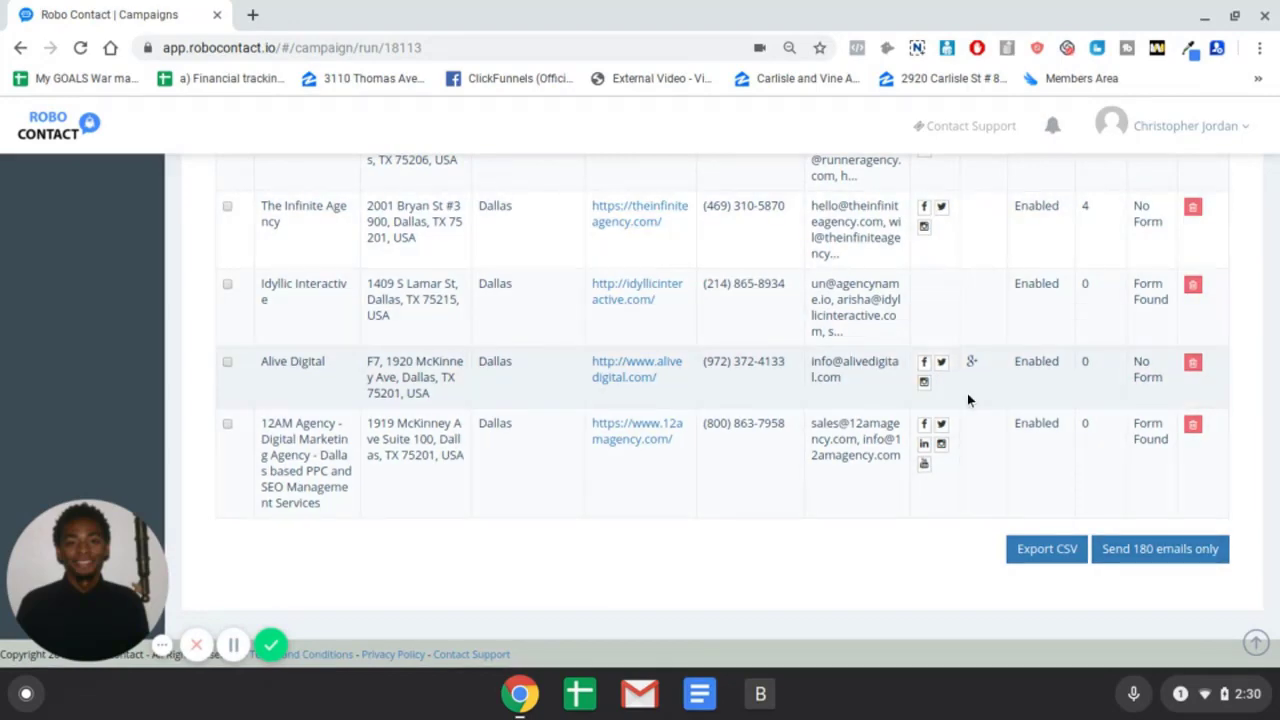
scroll(672, 423, "up", 10)
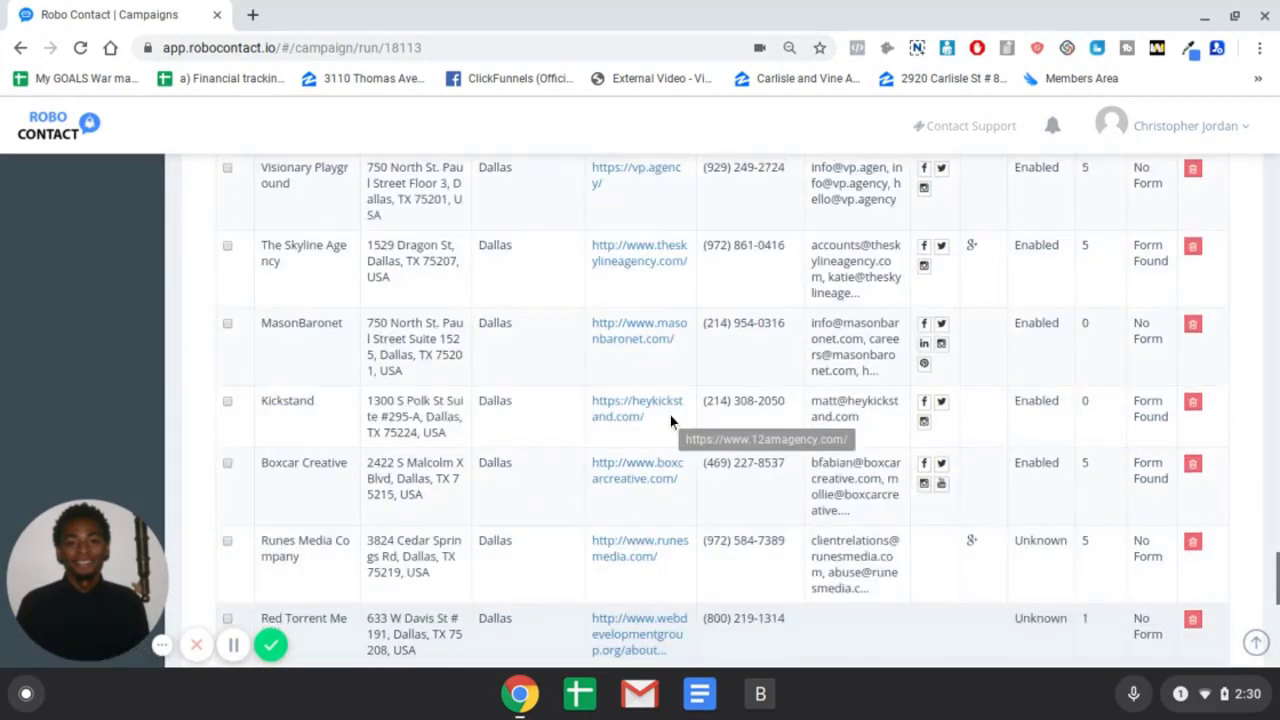
scroll(670, 421, "up", 15)
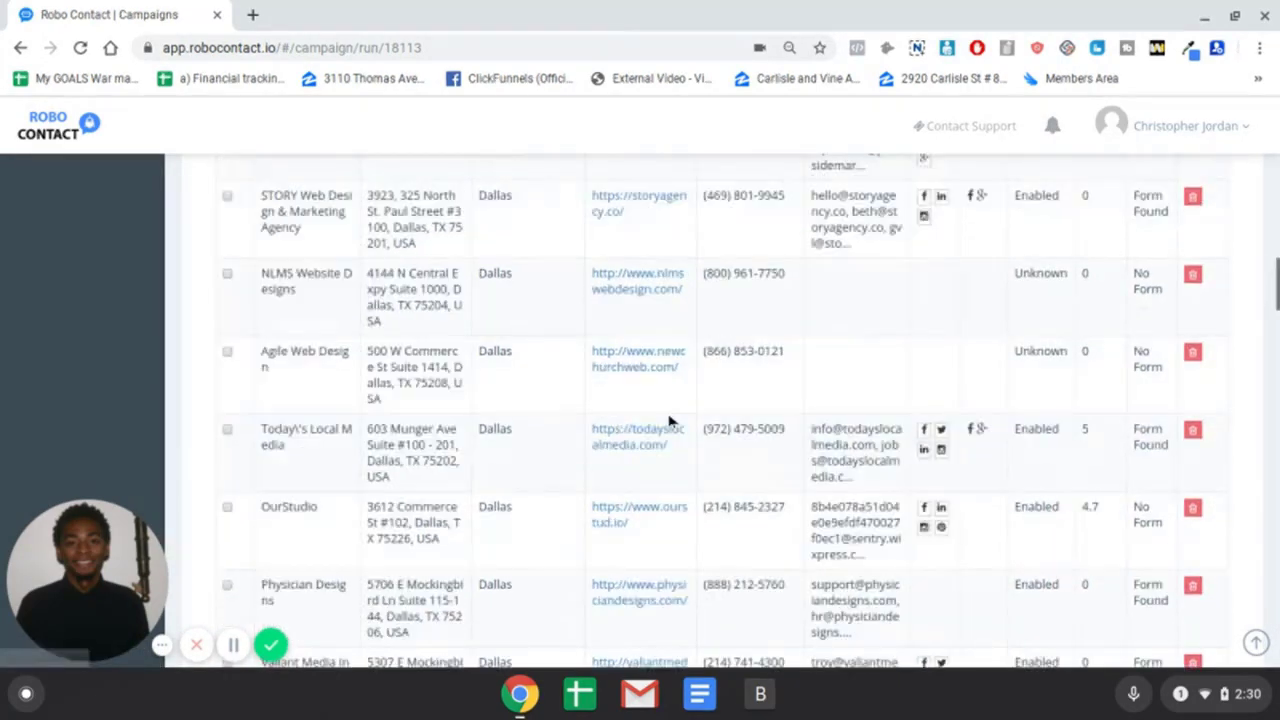
scroll(670, 421, "down", 5)
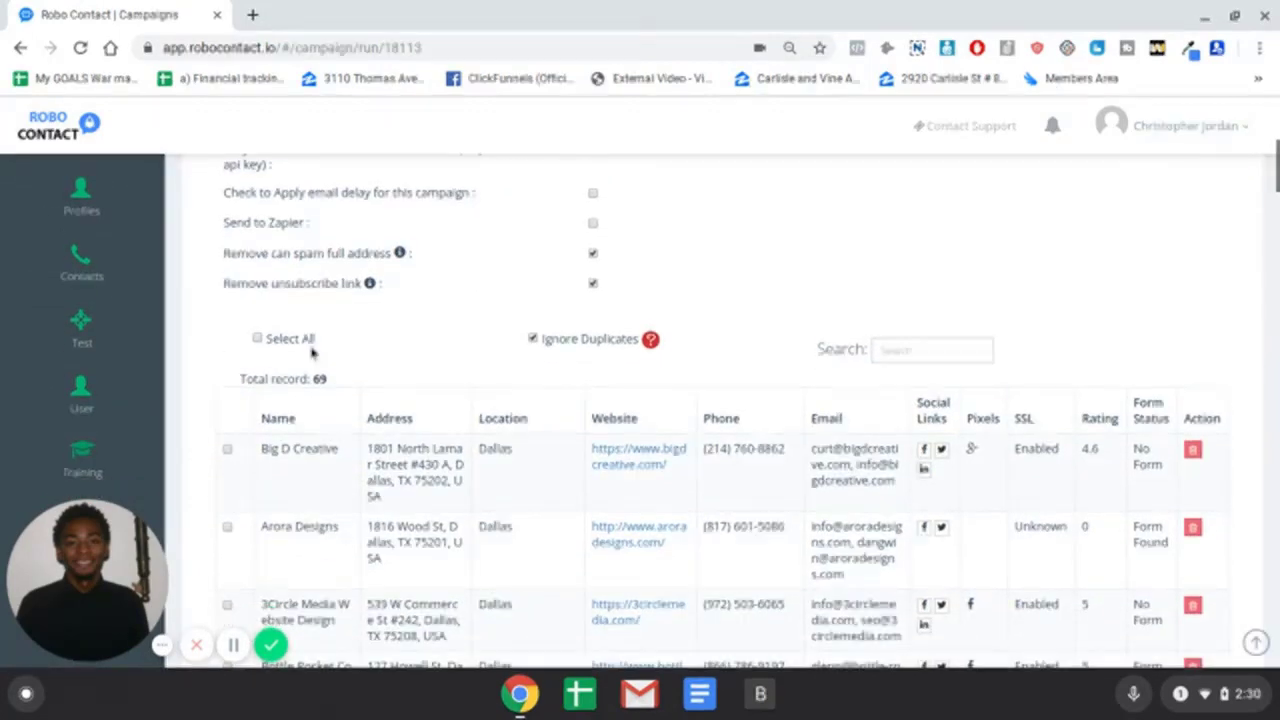
scroll(307, 340, "down", 4)
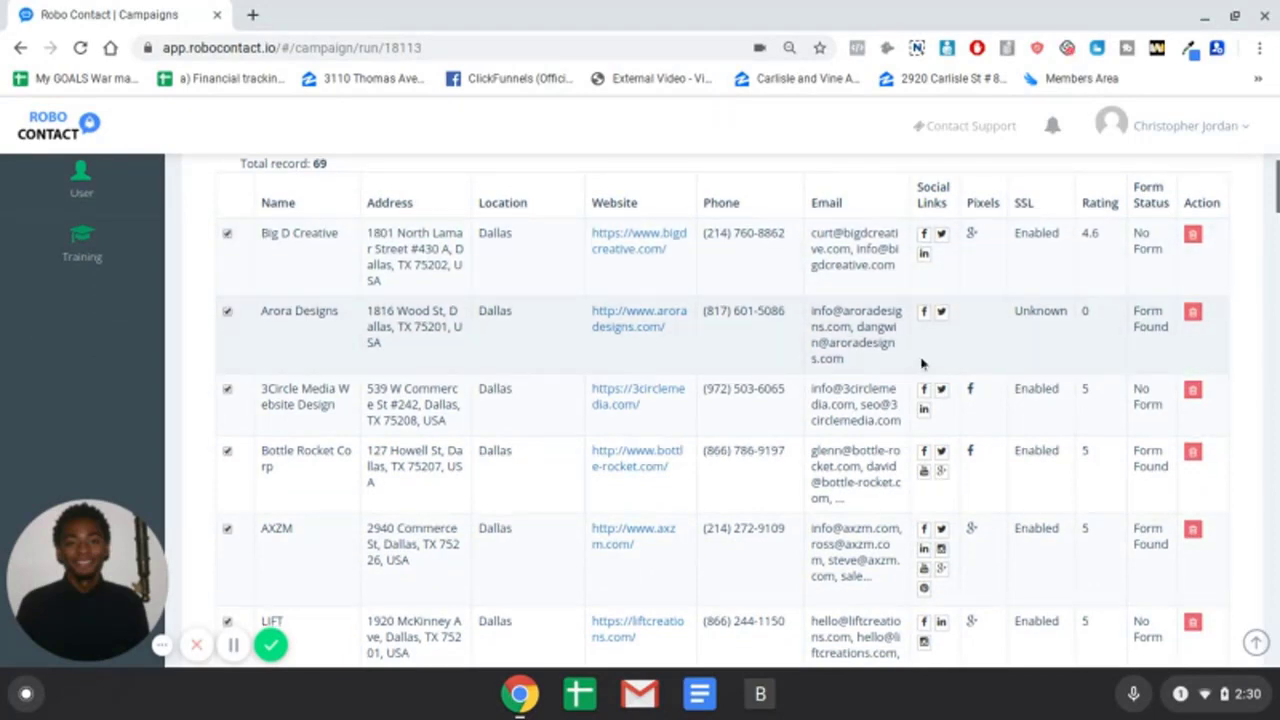
- Export the selected leads as a CSV file and dismiss the download notification
scroll(958, 362, "down", 15)
scroll(958, 362, "down", 10)
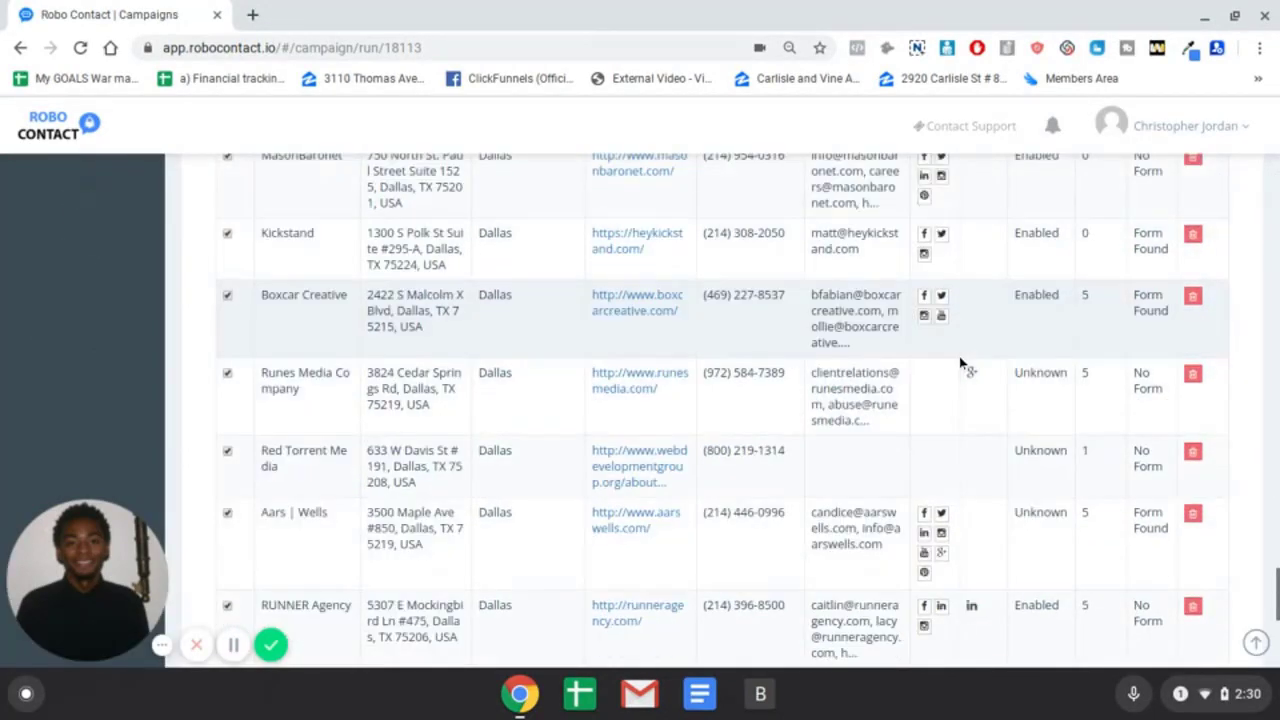
left_click(1033, 553)
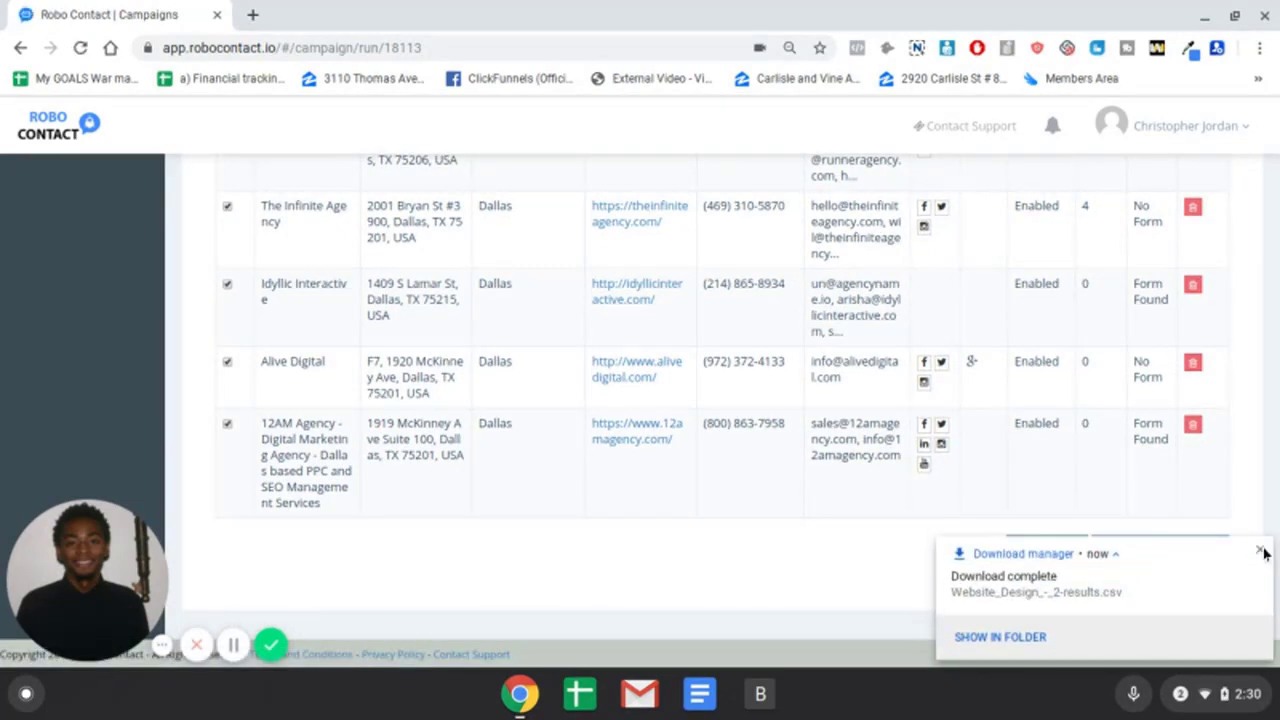
left_click(1261, 552)
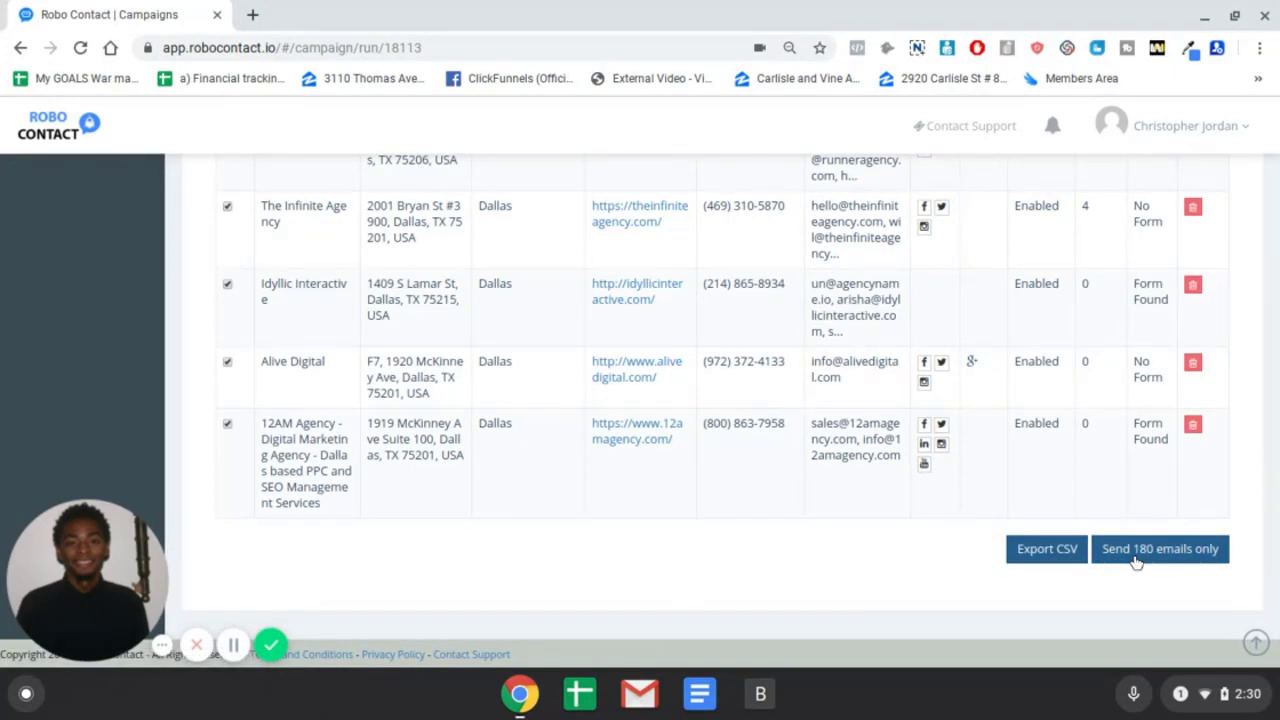
- Send the "Website Design - 2" emails to the selected leads, and stop the running campaign from the campaigns list
left_click(1136, 563)
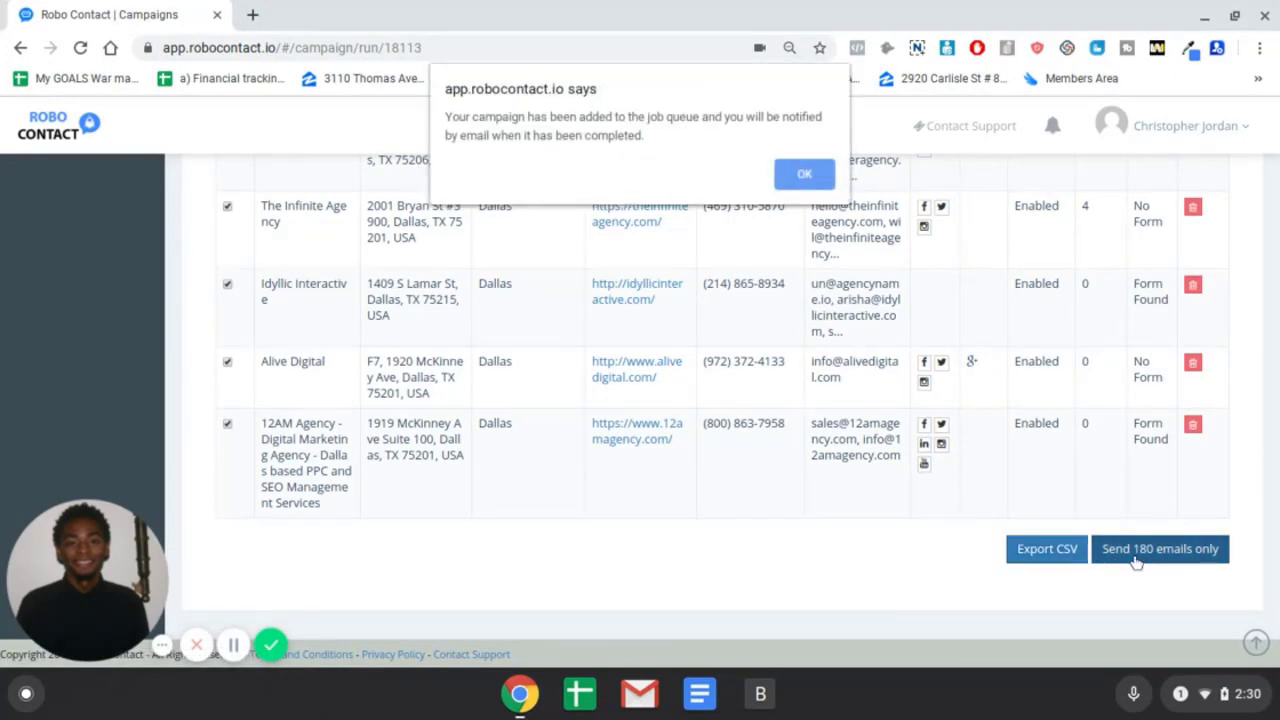
left_click(812, 189)
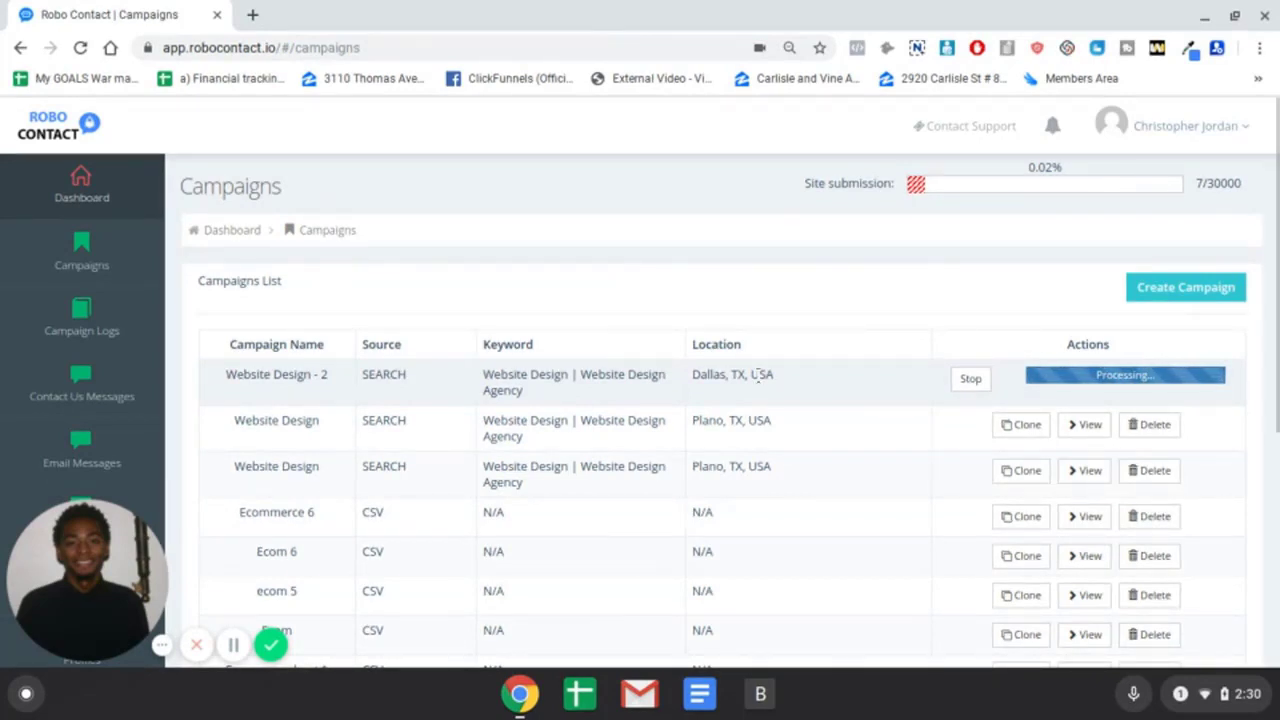
left_click(986, 380)
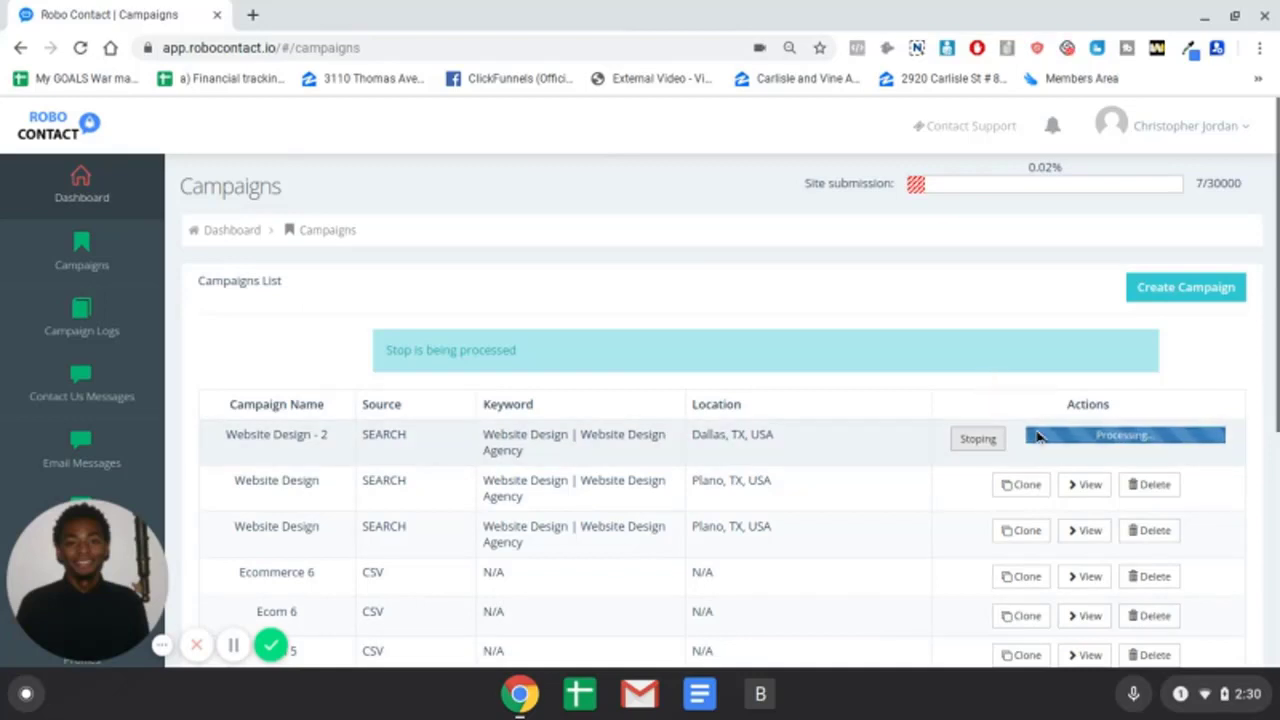
- Look through the app's navigation sections, from Dashboard and Campaigns to Test, User and Training, alongside the campaigns list
scroll(984, 447, "down", 1)
scroll(984, 447, "up", 1)
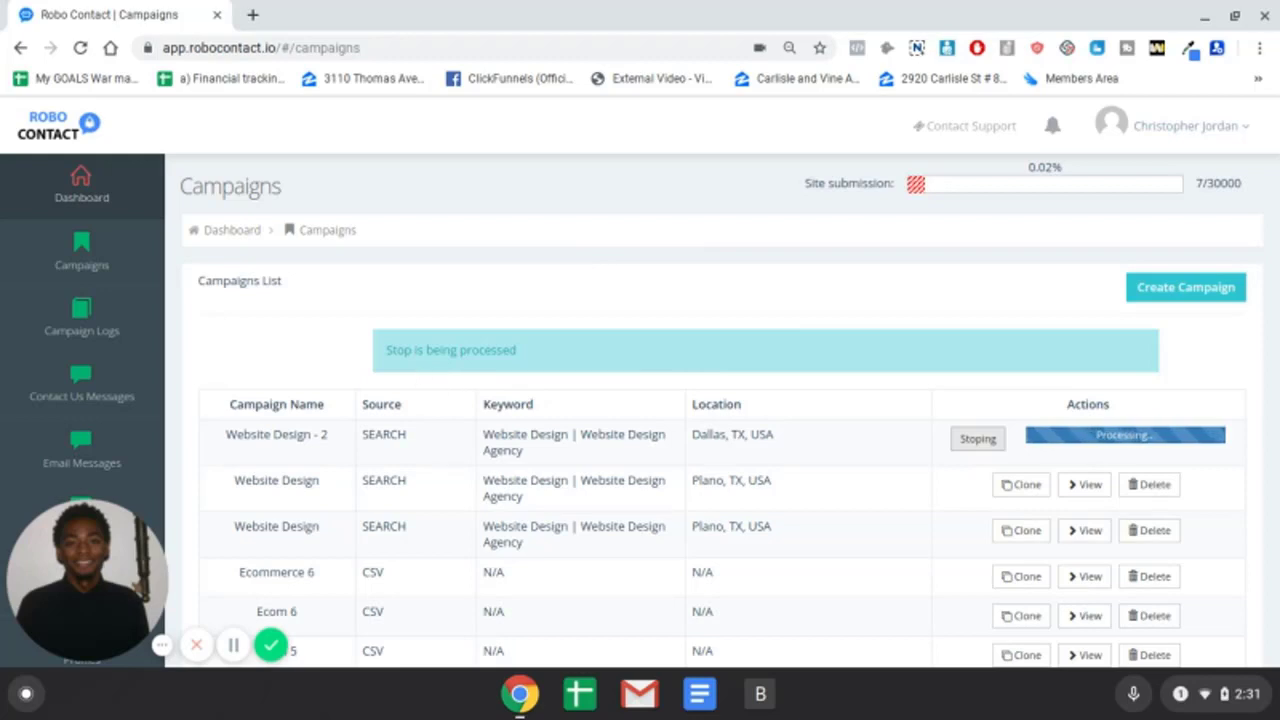
scroll(934, 360, "down", 1)
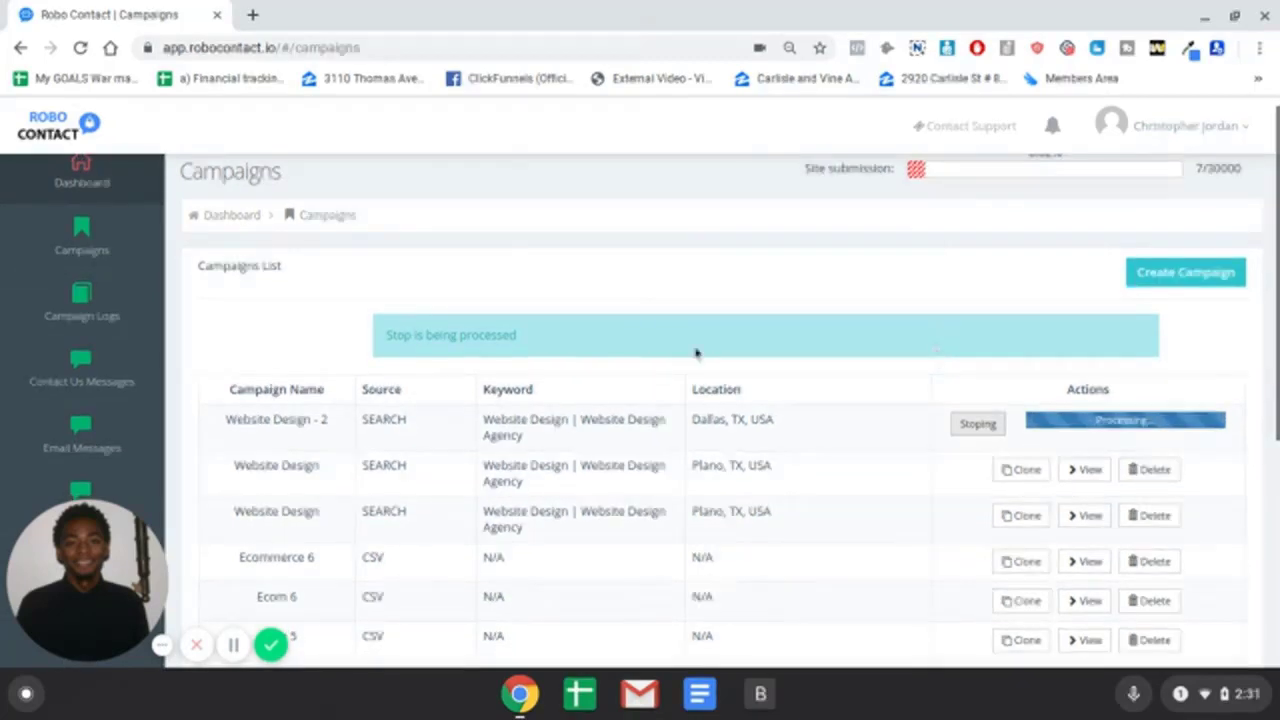
scroll(97, 357, "down", 1)
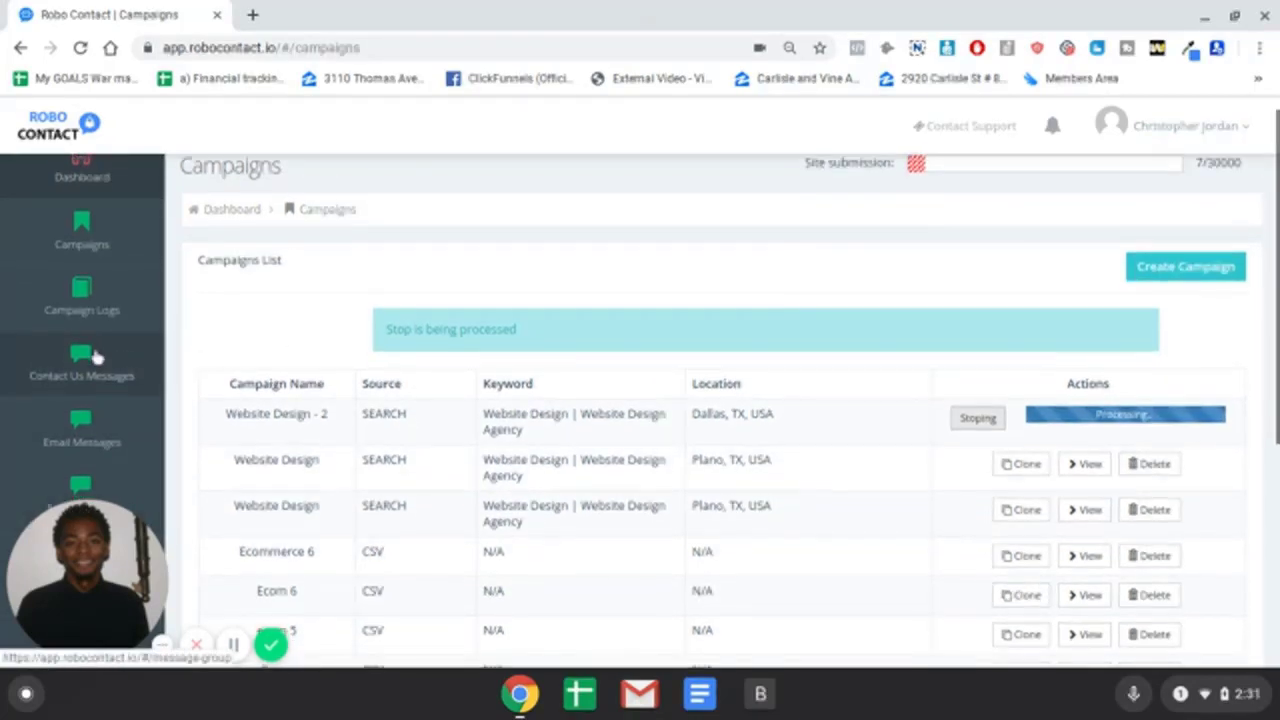
scroll(95, 340, "down", 2)
scroll(90, 300, "up", 3)
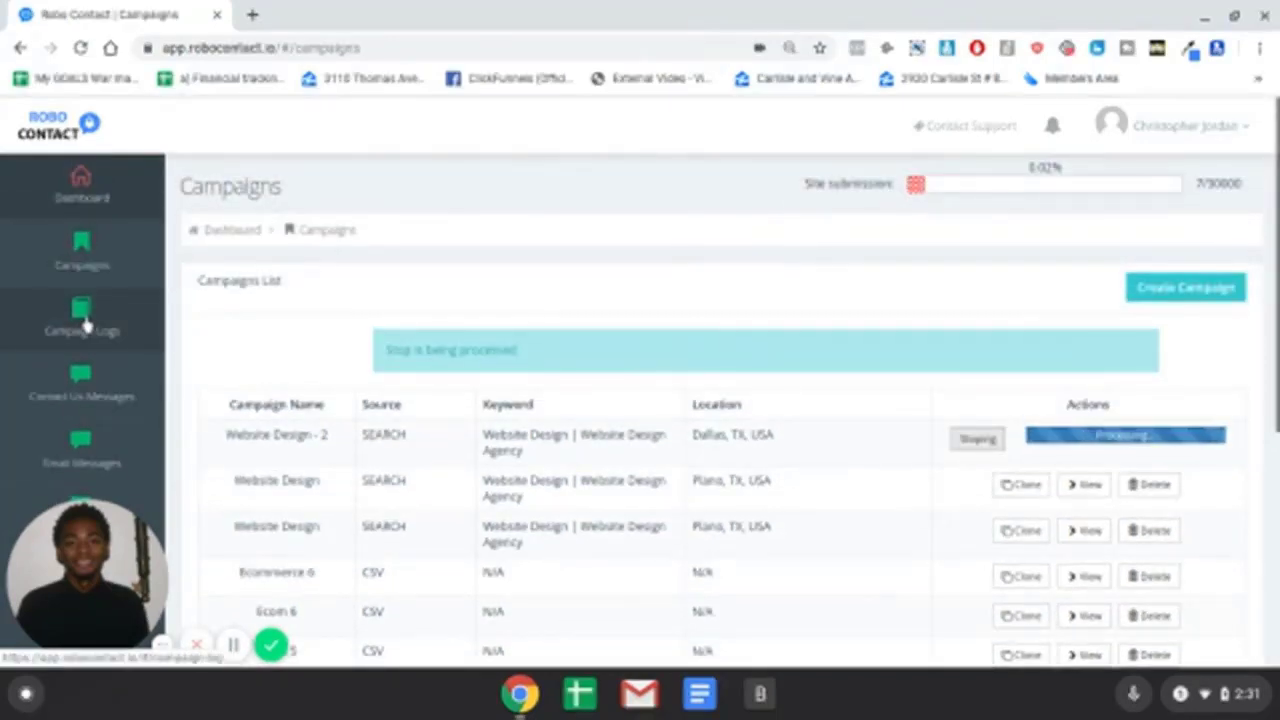
scroll(87, 322, "down", 4)
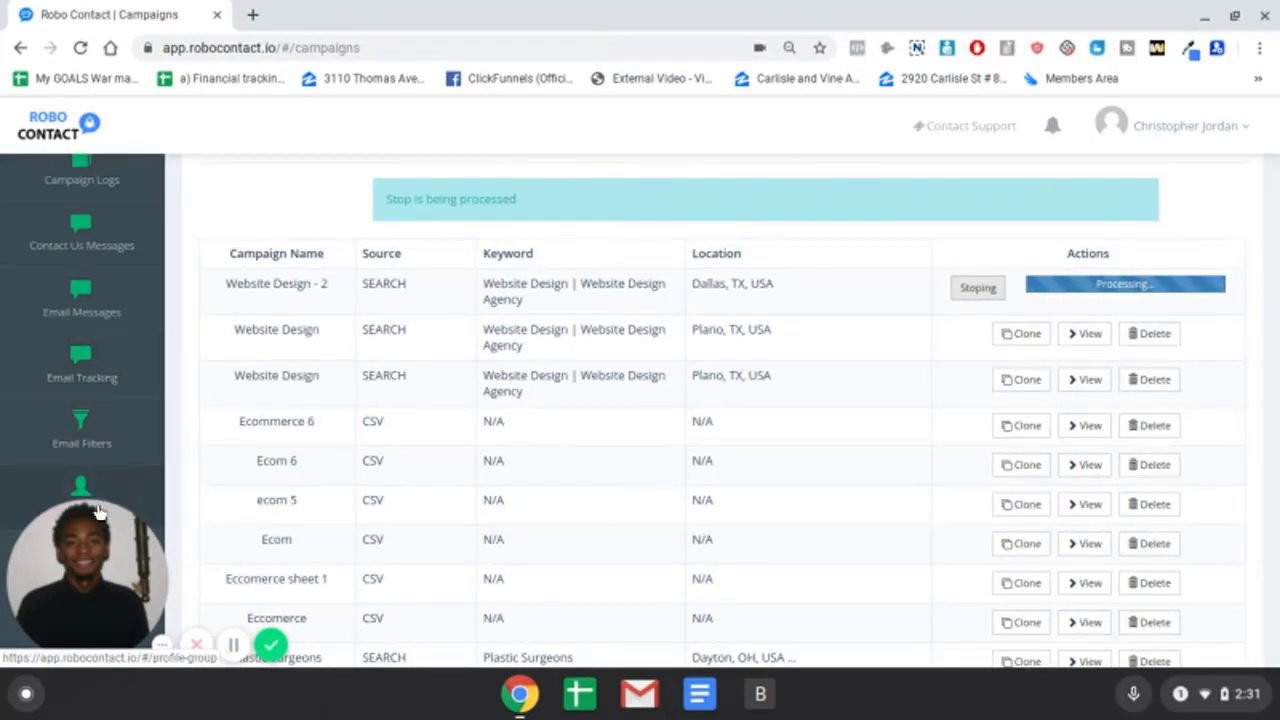
mouse_move(84, 543)
left_click_drag(84, 545, 174, 545)
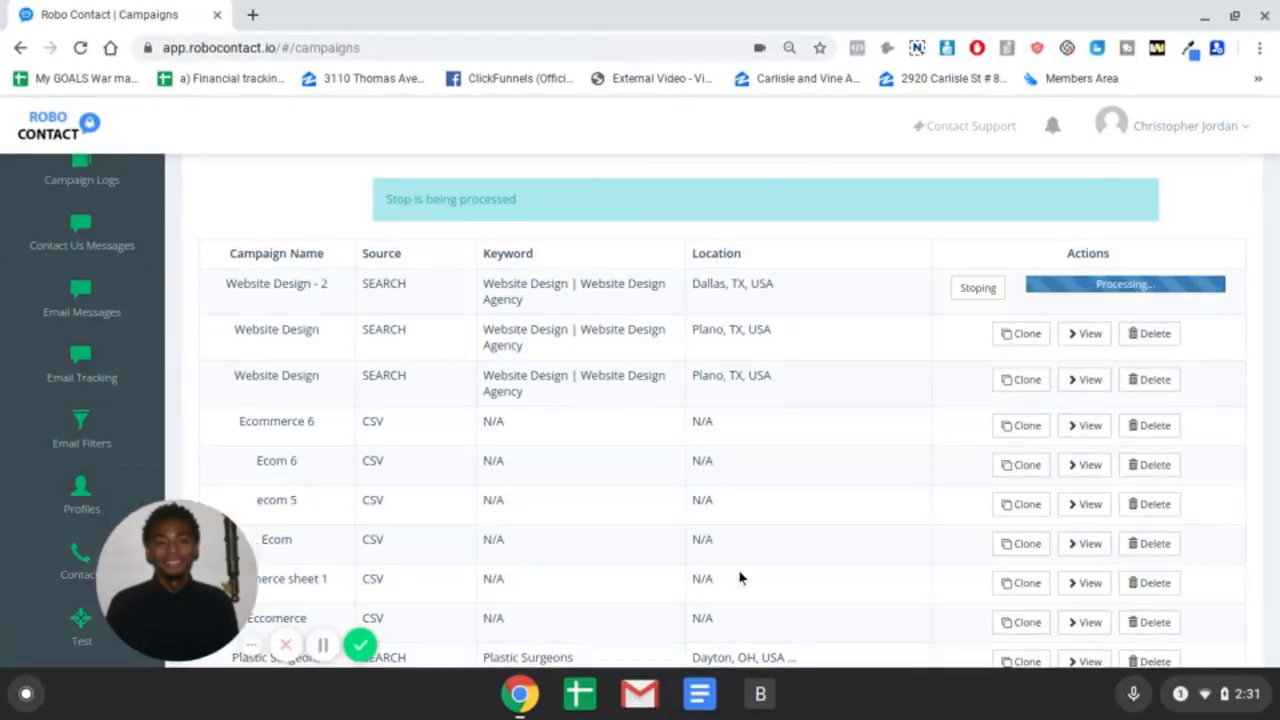
left_click_drag(740, 578, 1112, 550)
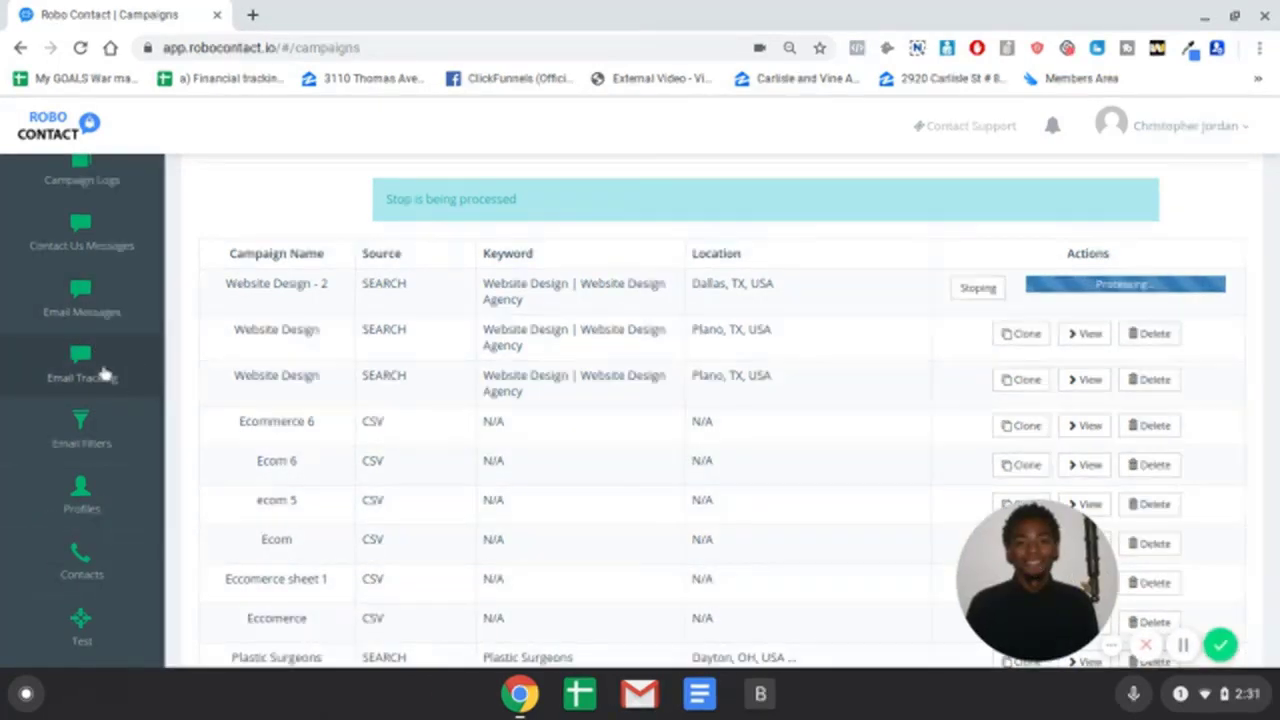
scroll(518, 352, "down", 1)
scroll(518, 352, "up", 3)
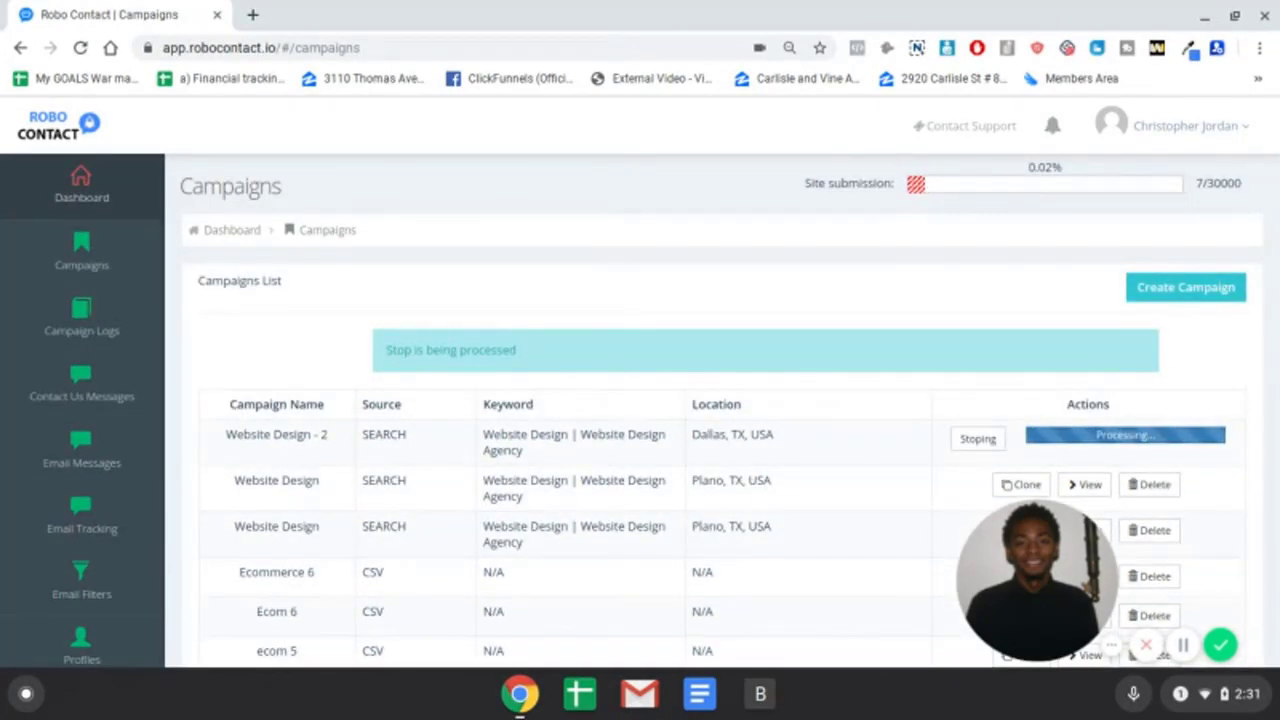
scroll(518, 350, "down", 3)
scroll(521, 350, "up", 3)
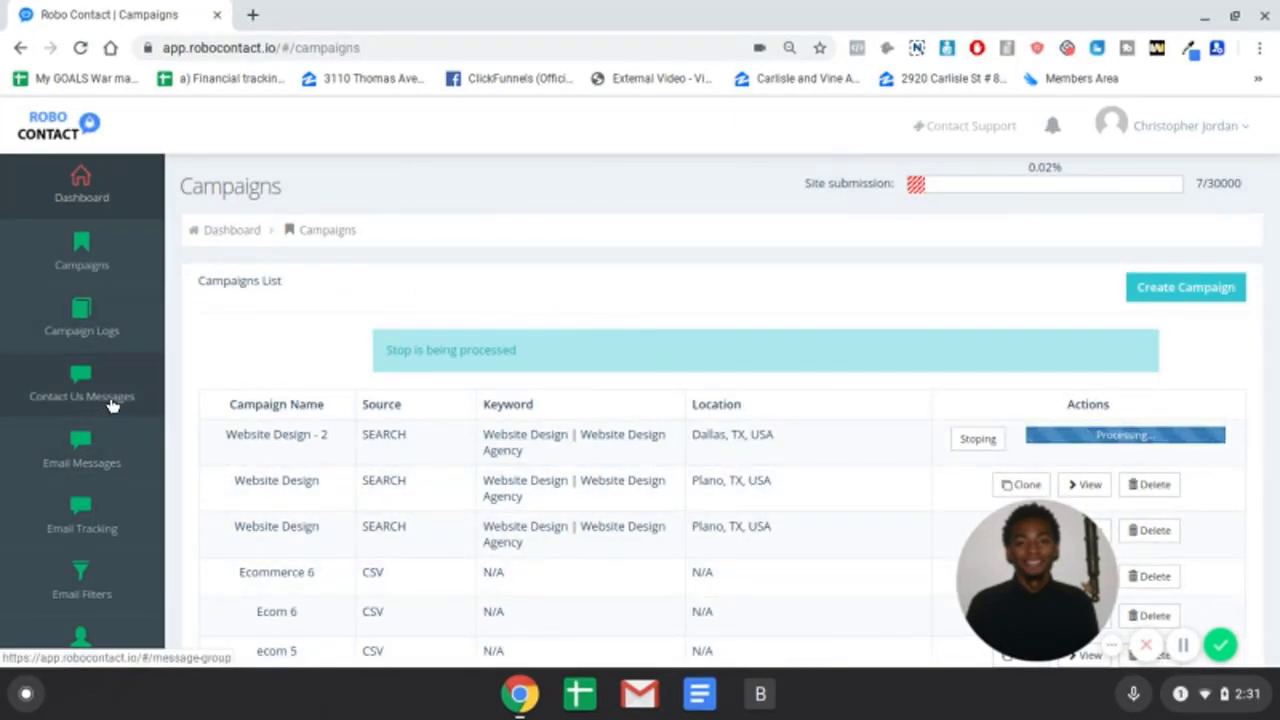
scroll(438, 343, "down", 1)
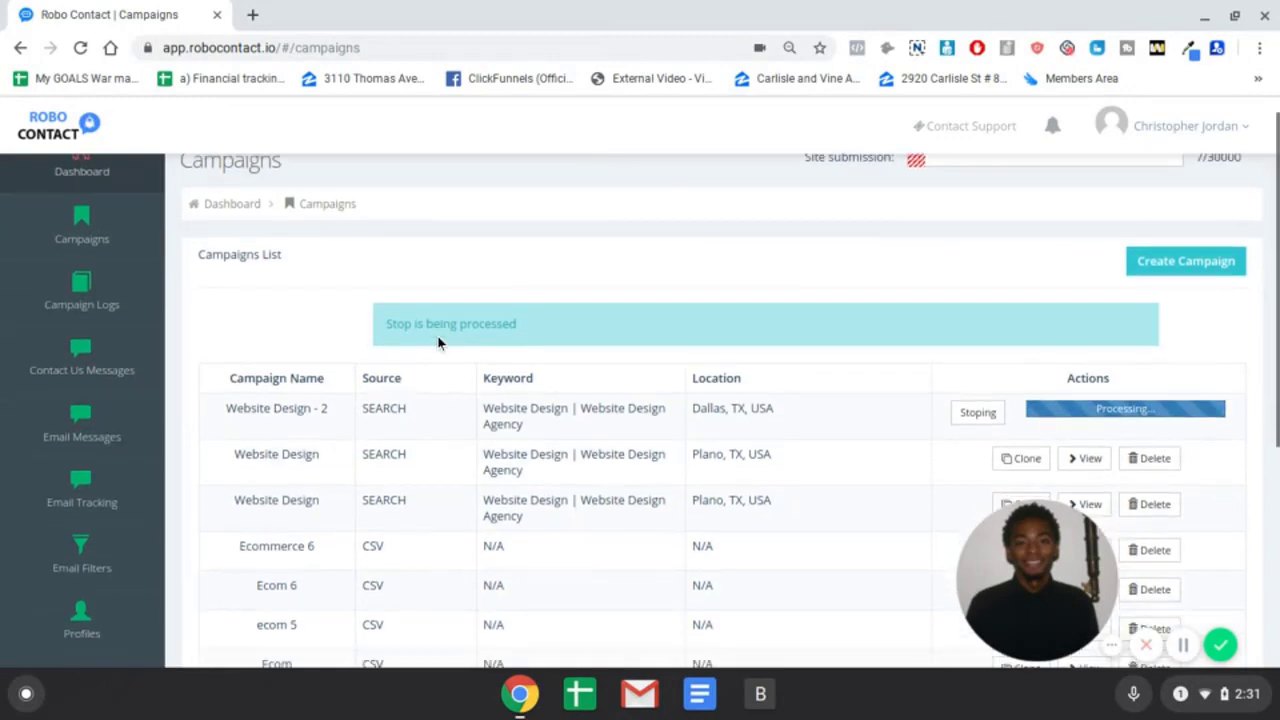
scroll(438, 343, "down", 1)
scroll(438, 343, "up", 2)
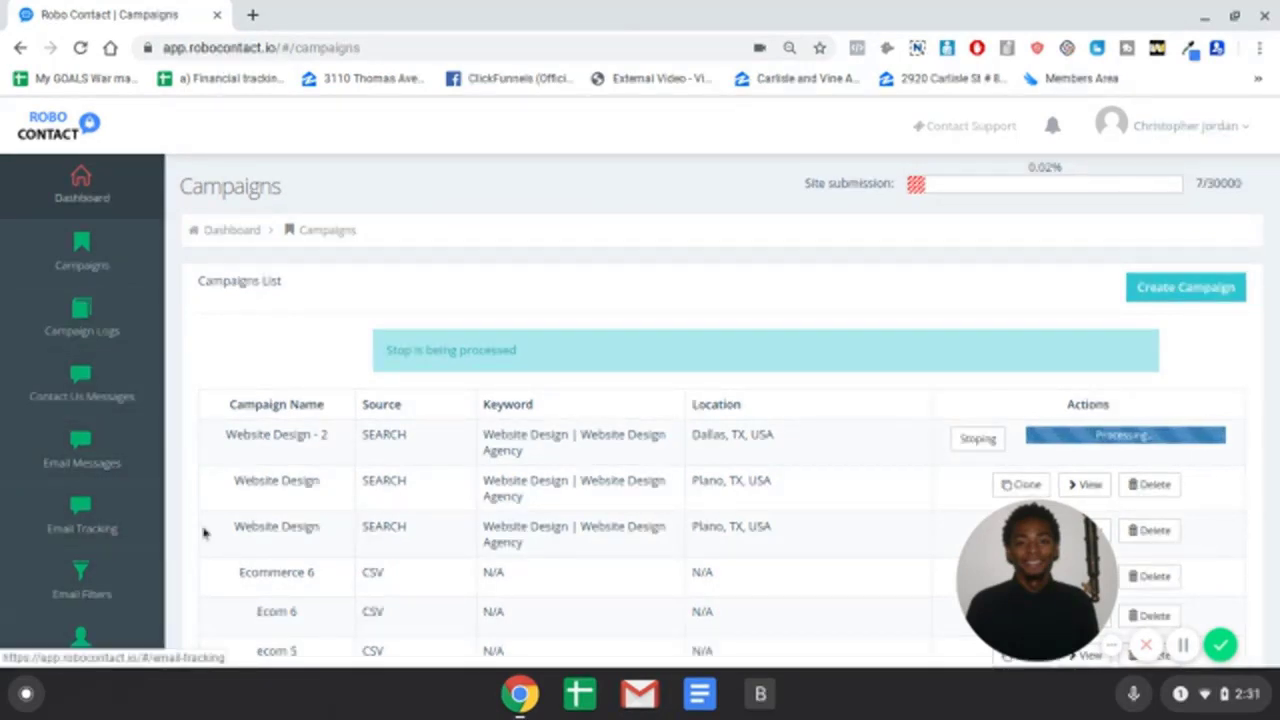
scroll(100, 535, "down", 1)
scroll(100, 535, "down", 5)
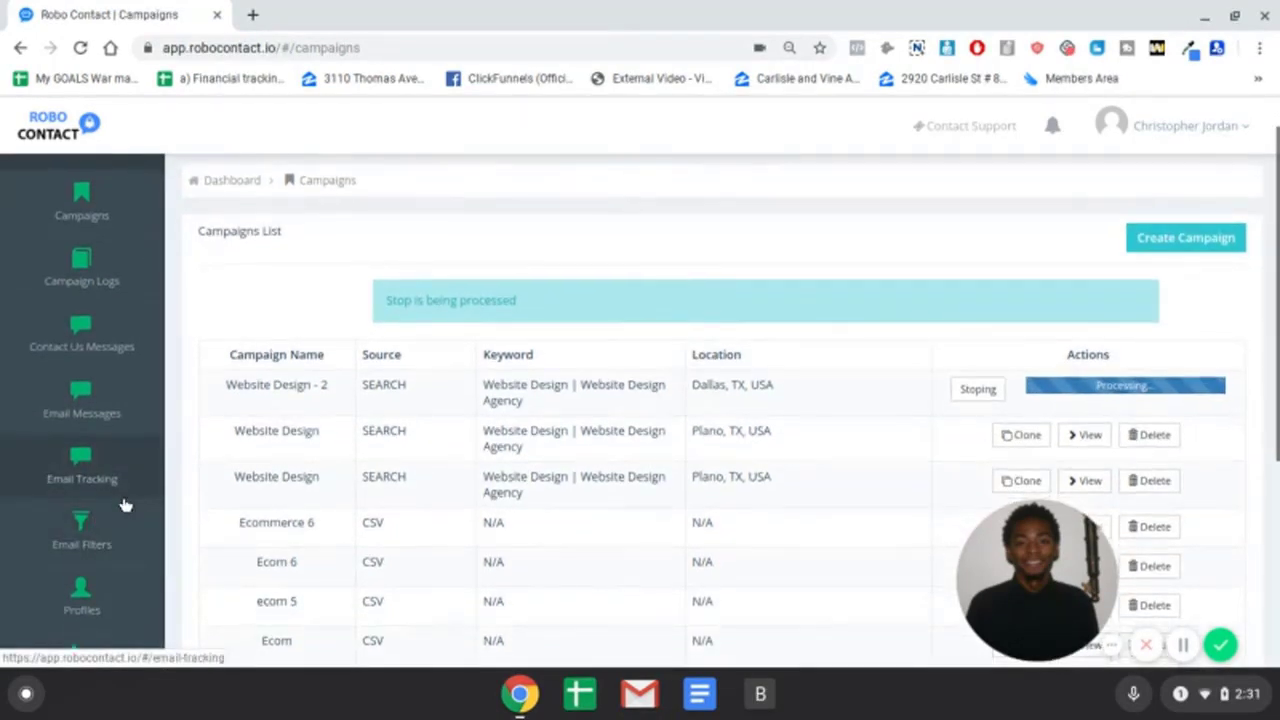
scroll(100, 537, "down", 3)
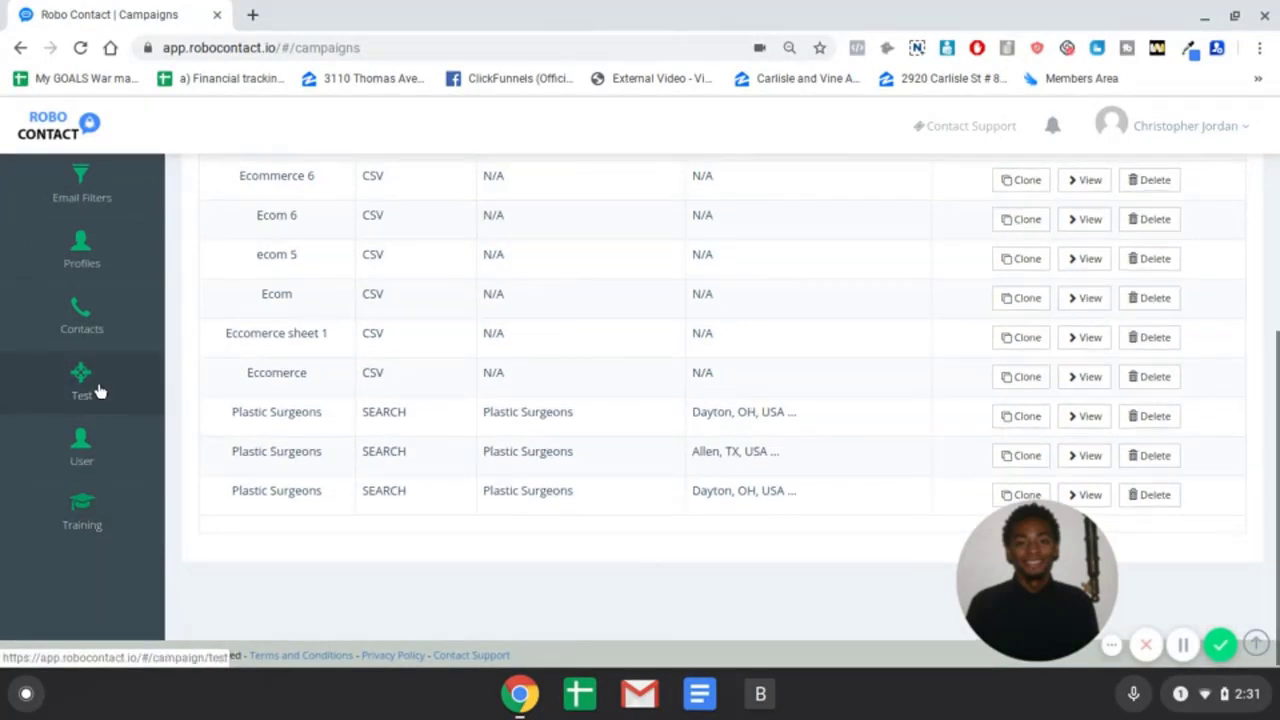
scroll(97, 389, "up", 7)
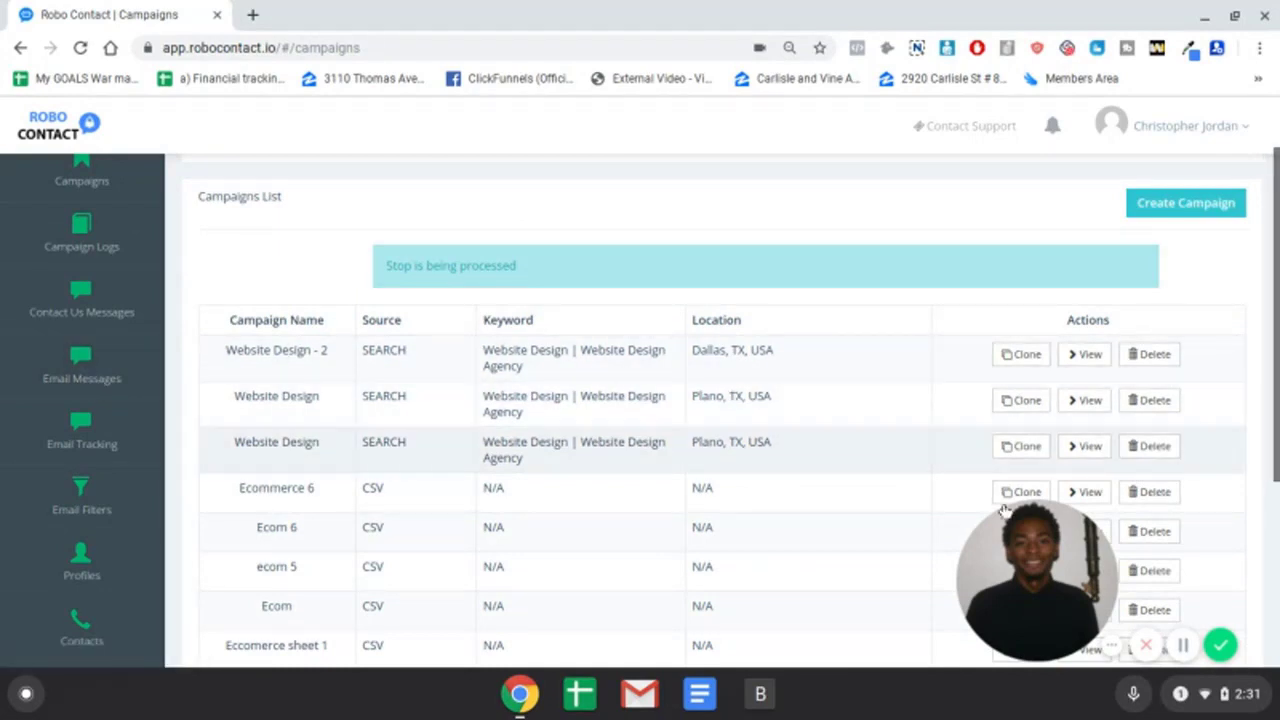
scroll(1274, 328, "up", 1)
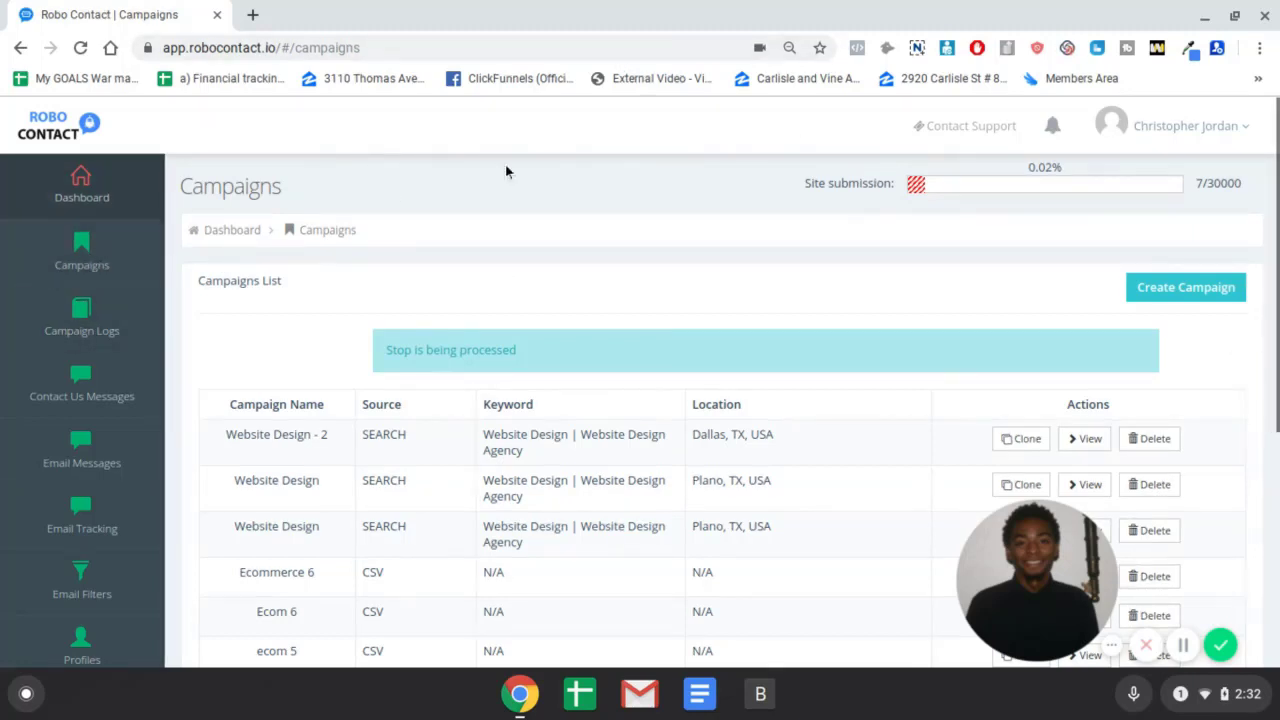
scroll(363, 218, "down", 3)
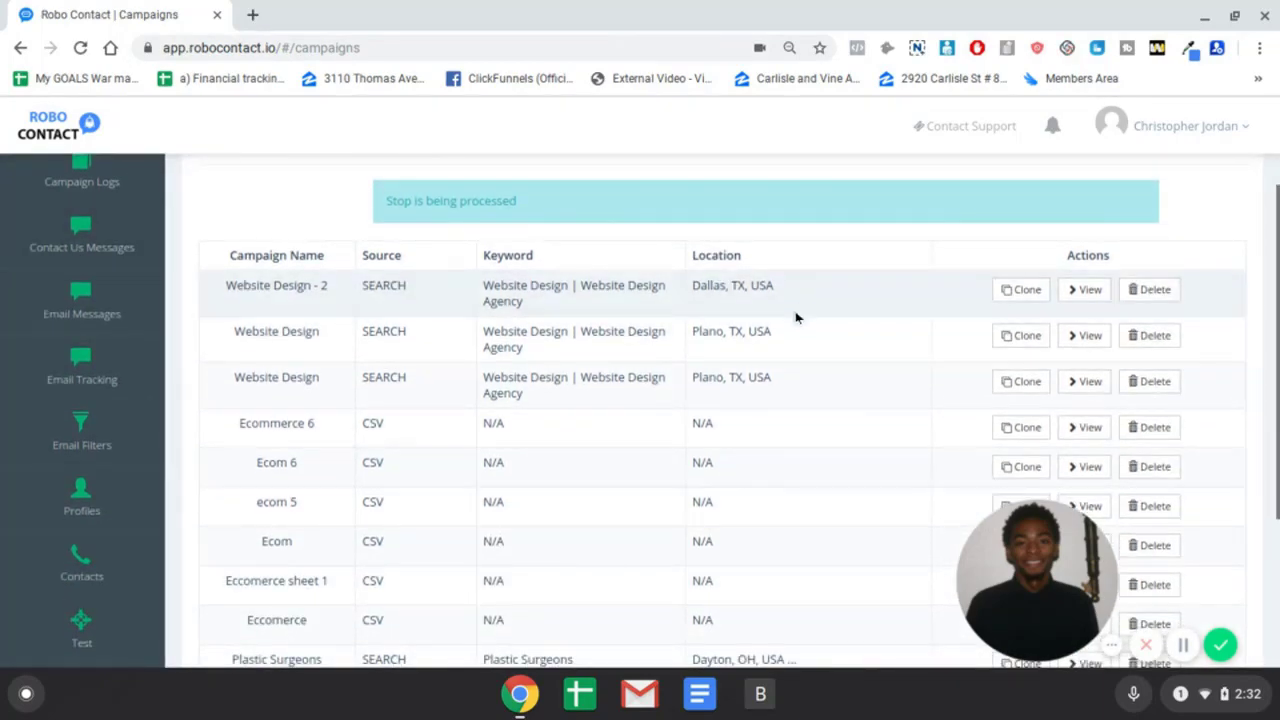
scroll(514, 343, "down", 3)
scroll(414, 314, "down", 1)
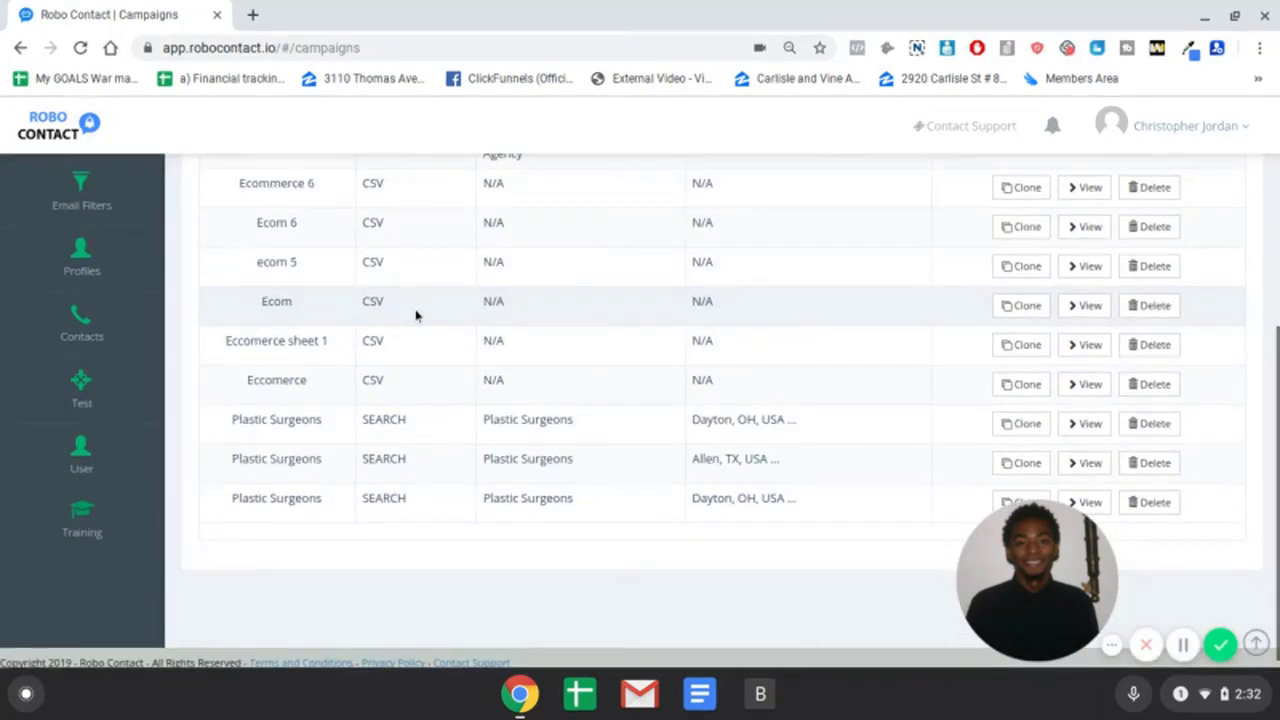
scroll(414, 314, "up", 6)
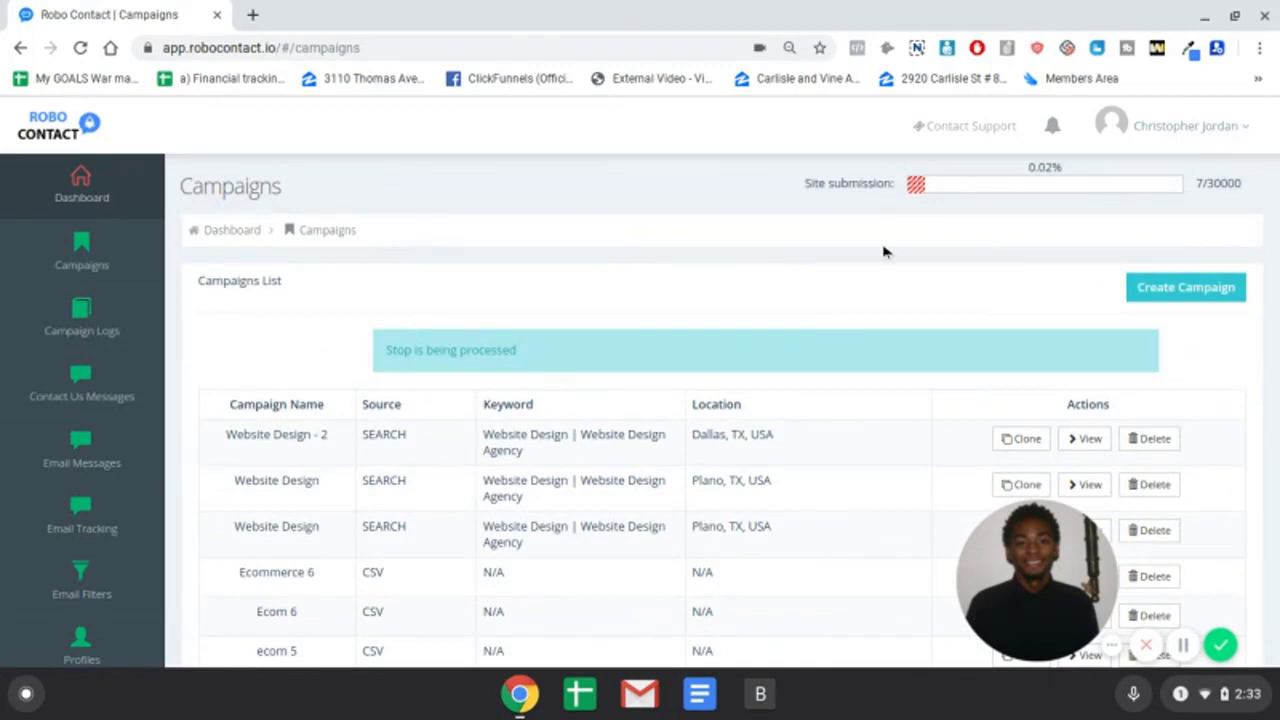
scroll(939, 262, "down", 2)
scroll(939, 262, "up", 2)
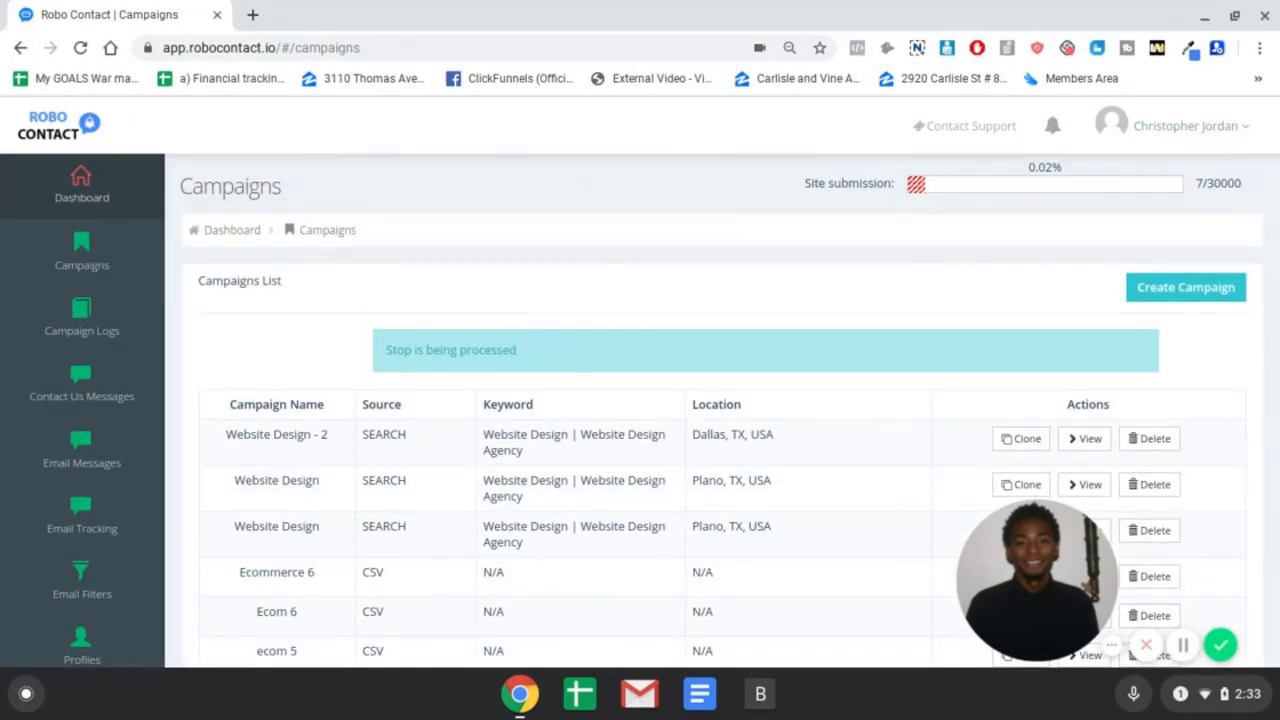
left_click(1168, 132)
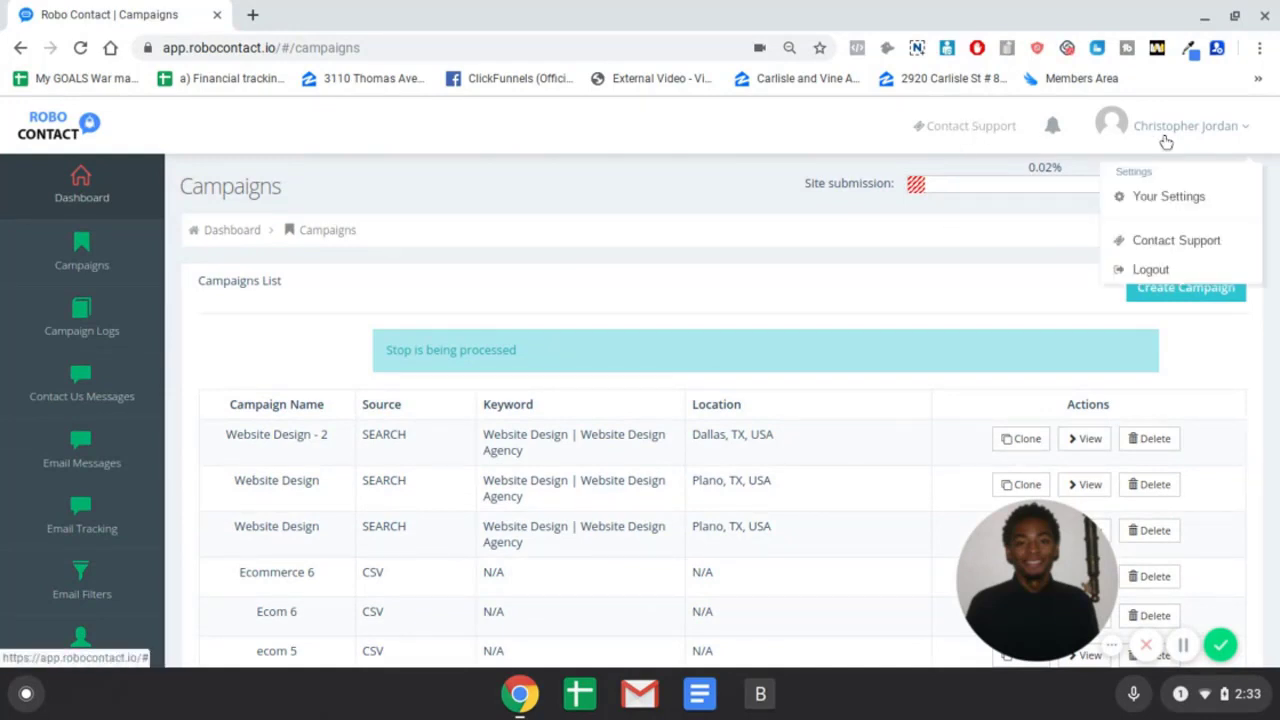
left_click(373, 190)
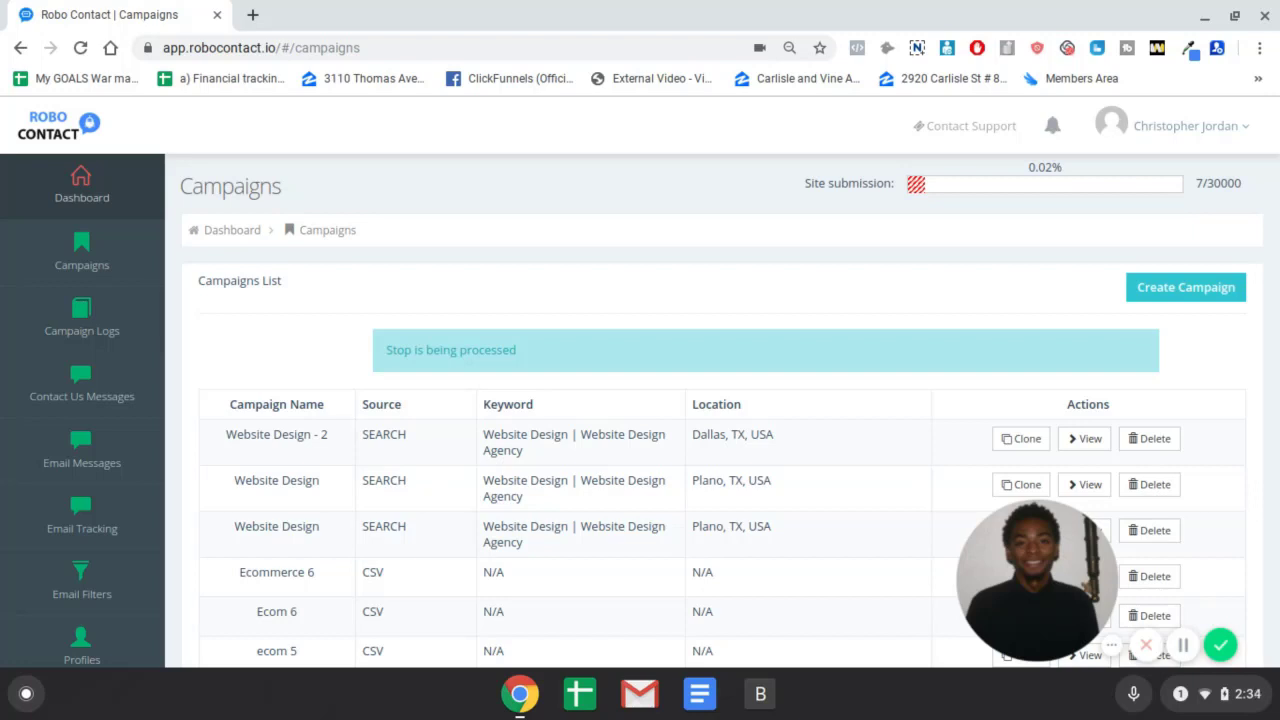
scroll(373, 182, "down", 2)
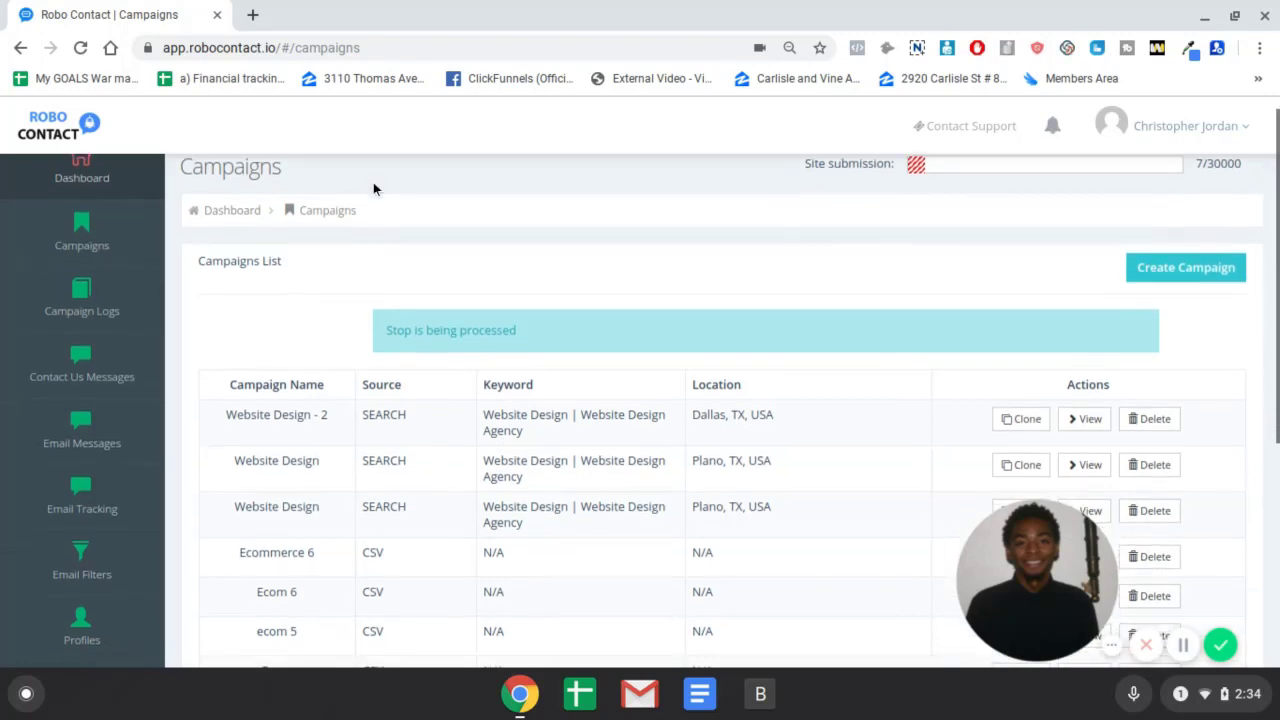
scroll(373, 182, "up", 1)
scroll(377, 186, "up", 1)
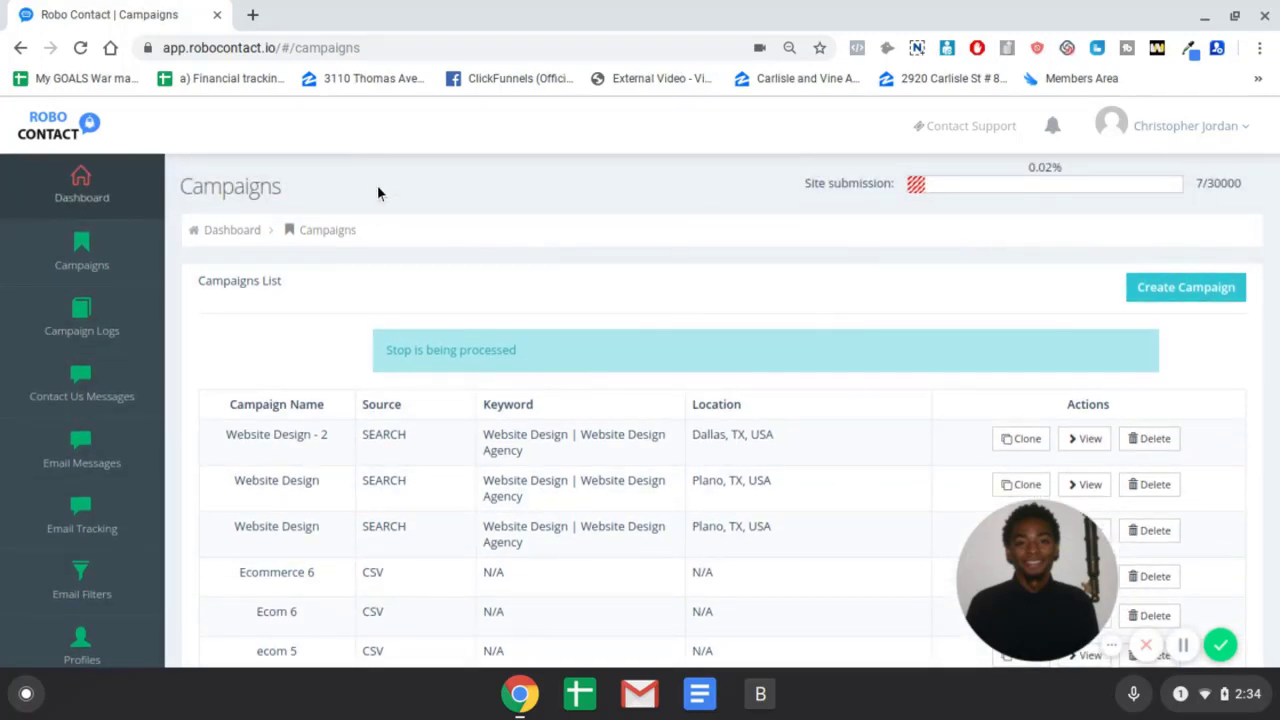